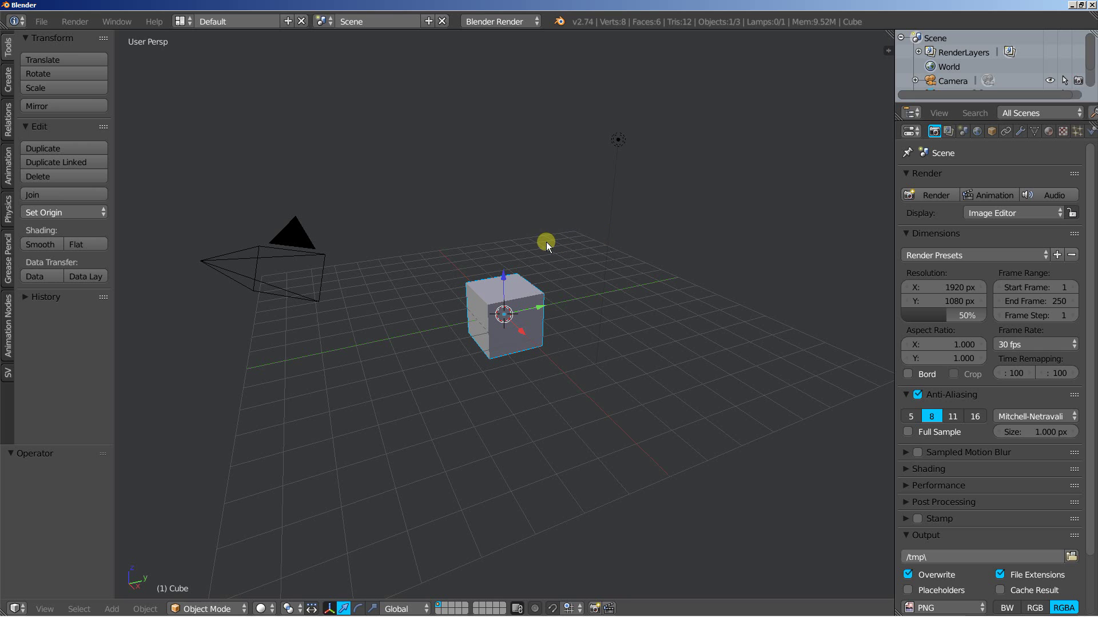
# - Orbit and zoom the viewport to frame the default cube up close
pyautogui.moveTo(547, 242); pyautogui.dragTo(548, 266, button='middle')
pyautogui.scroll(3, 549, 266)
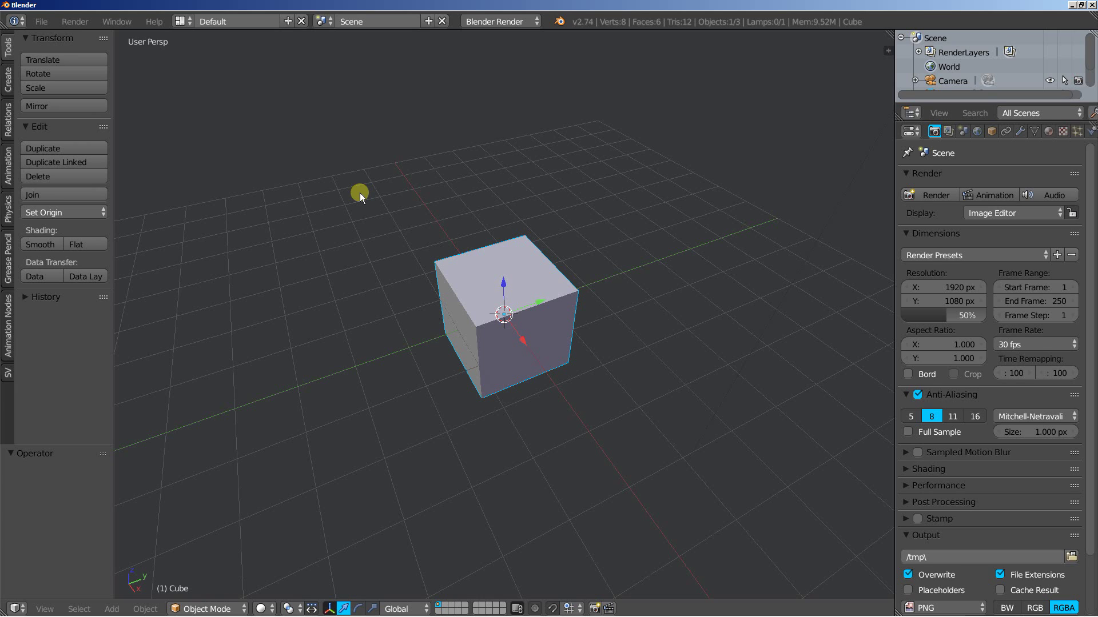
# - Scale the cube's mesh down to 0.2 in Edit Mode
pyautogui.press('Tab')
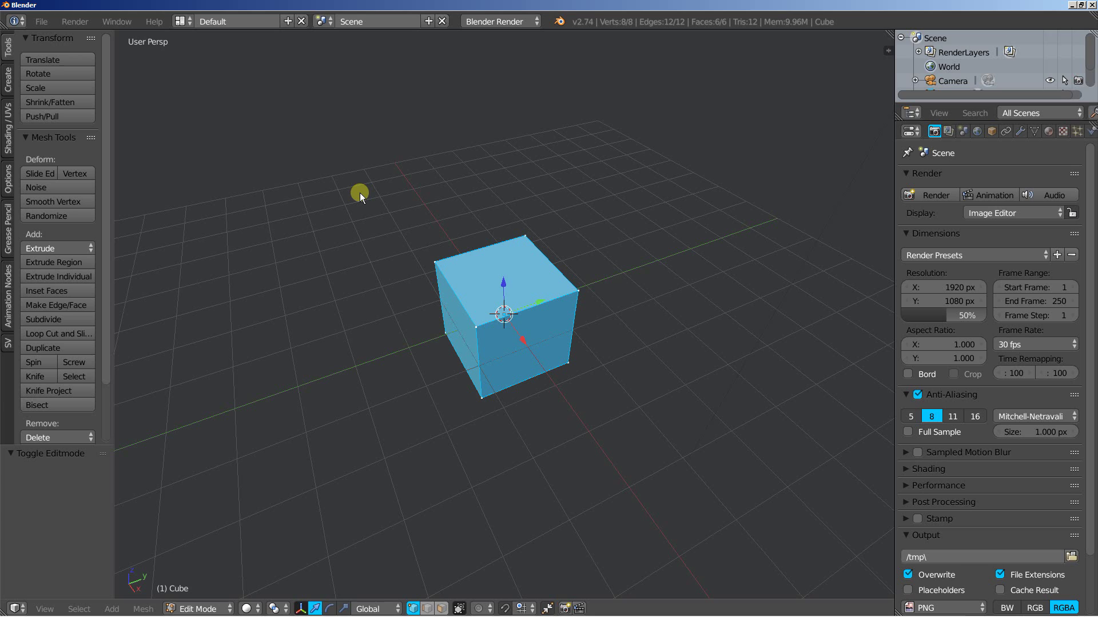
pyautogui.press('s')
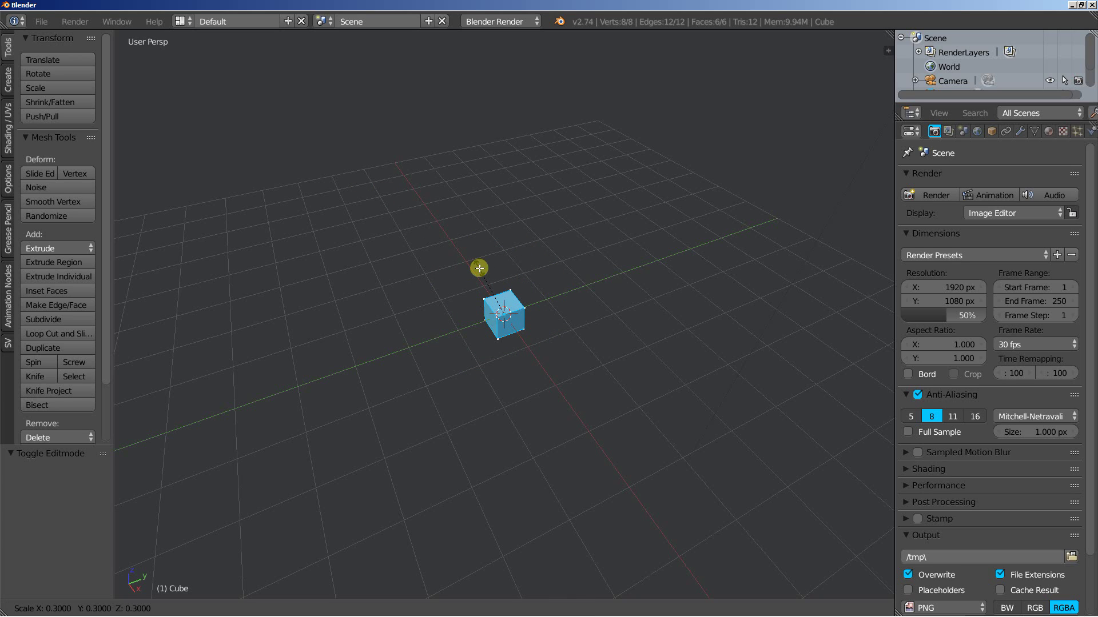
pyautogui.click(482, 270)
pyautogui.scroll(3, 469, 289)
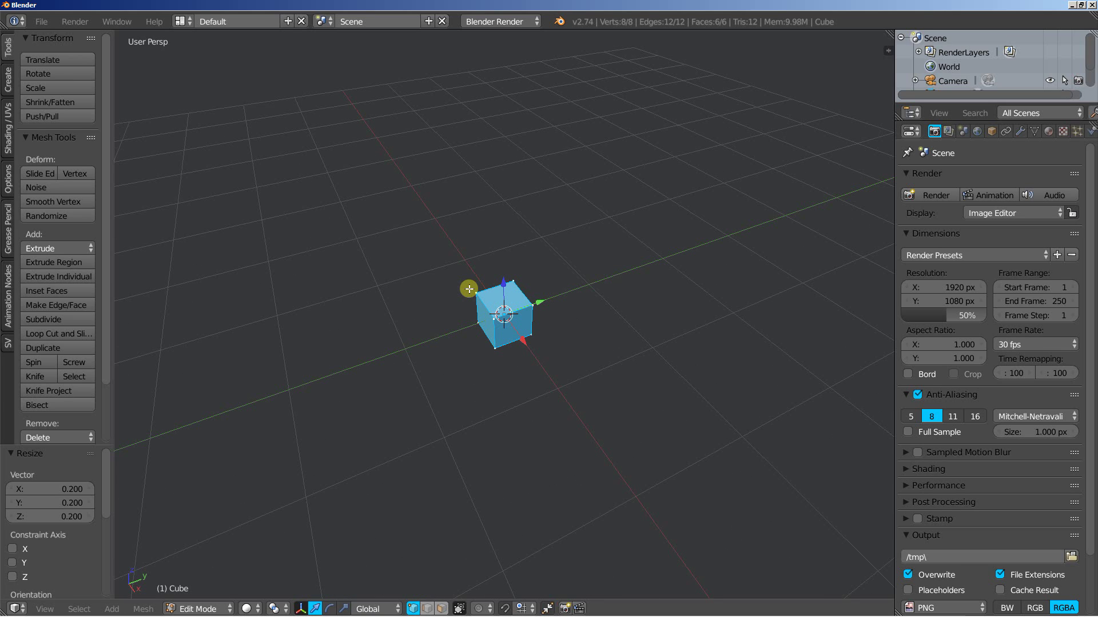
pyautogui.press('Tab')
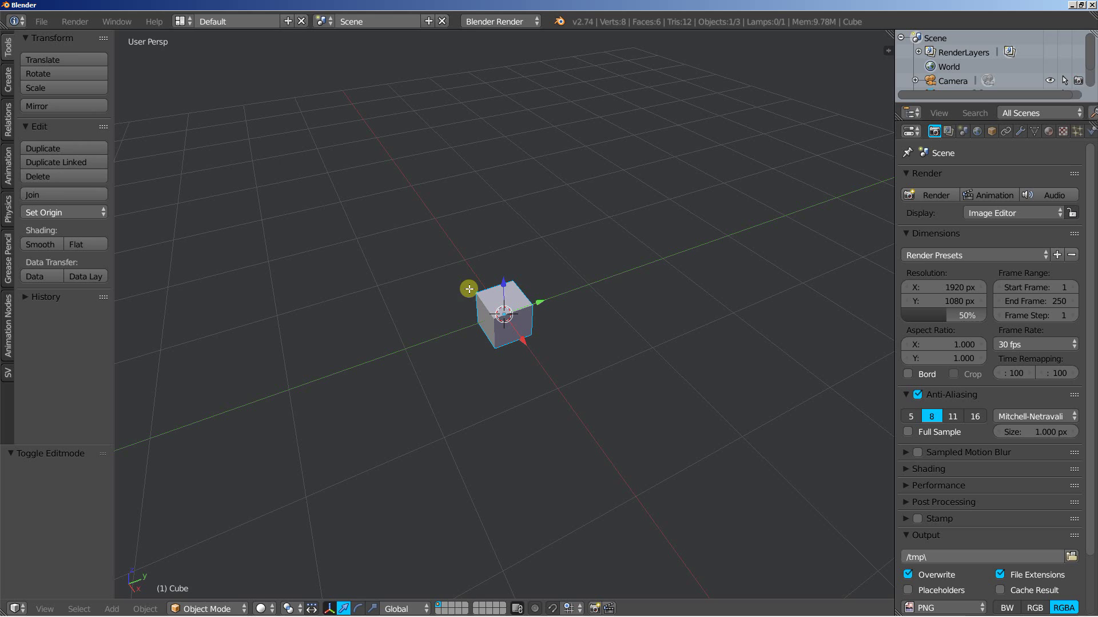
# - Add an Array modifier to the cube and raise its count to 10
pyautogui.click(1017, 132)
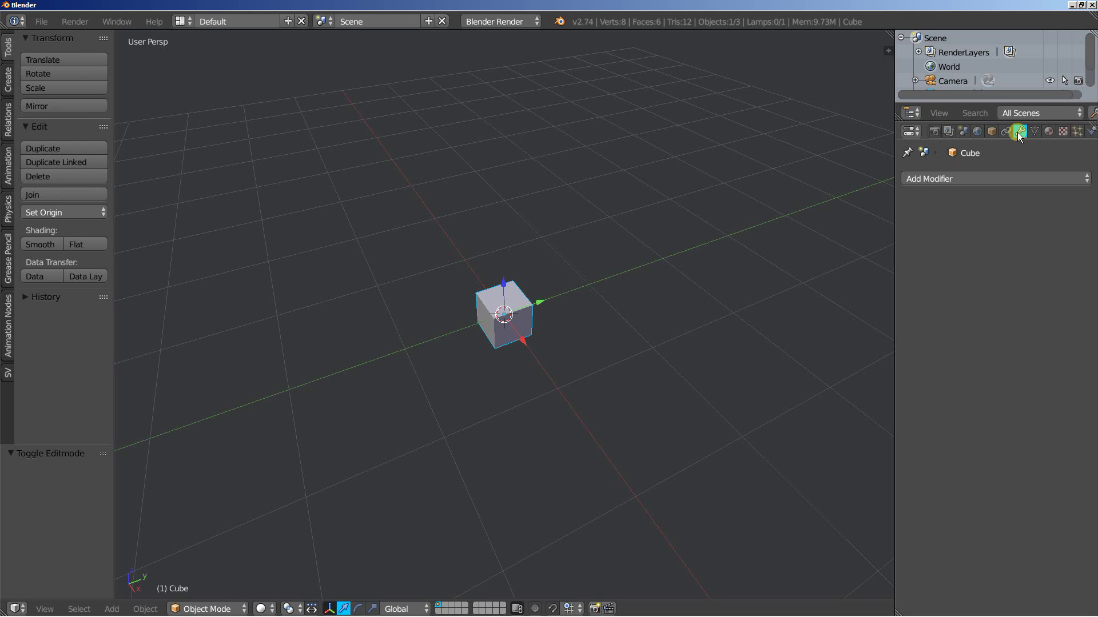
pyautogui.click(976, 179)
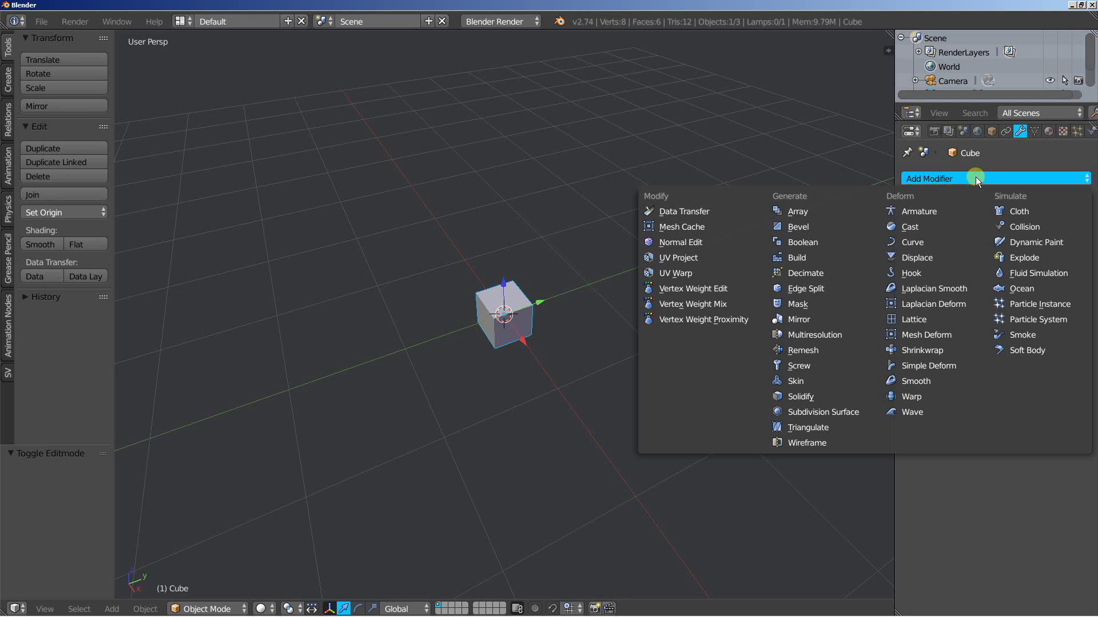
pyautogui.click(804, 212)
pyautogui.moveTo(536, 372); pyautogui.dragTo(572, 383, button='middle')
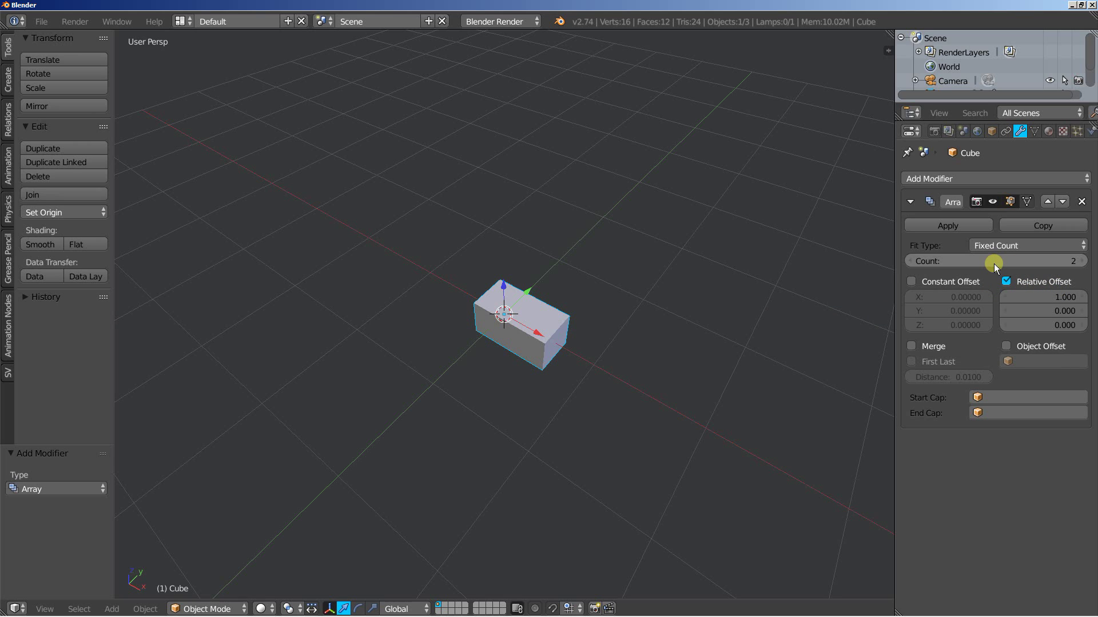
pyautogui.moveTo(1003, 262); pyautogui.dragTo(1004, 266)
pyautogui.scroll(-3, 719, 351)
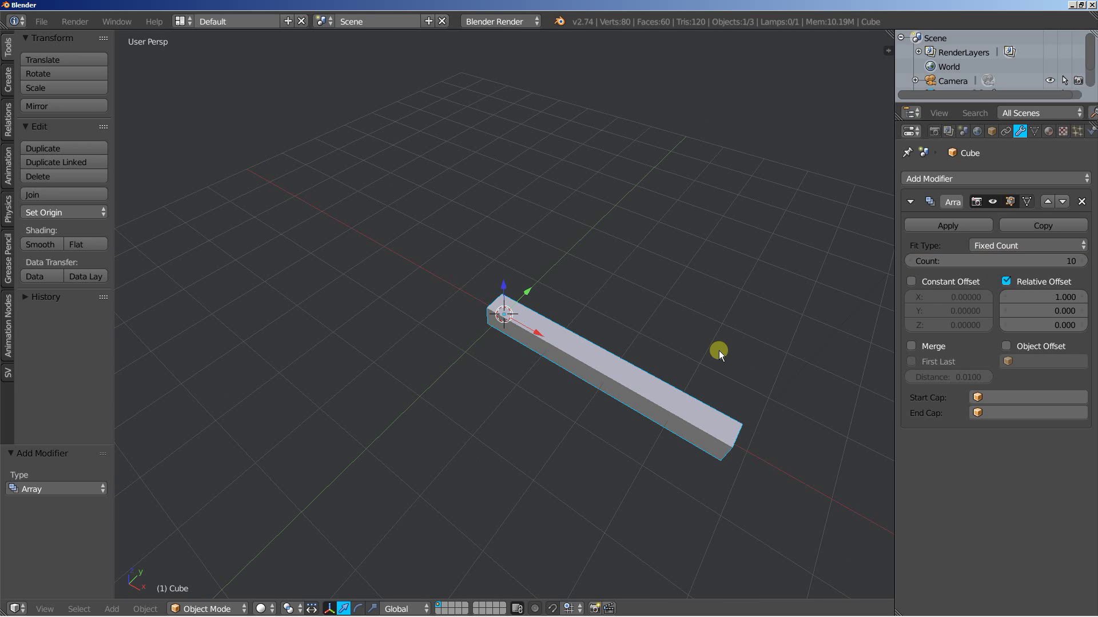
# - Add a Simple Deform modifier to the bar in Bend mode
pyautogui.click(909, 203)
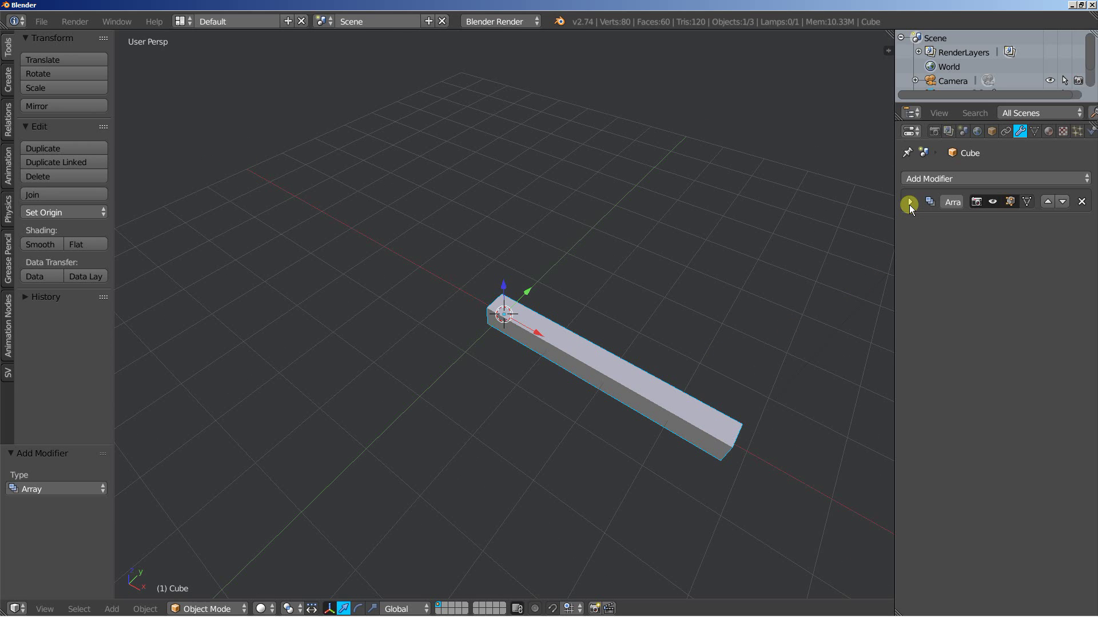
pyautogui.click(931, 180)
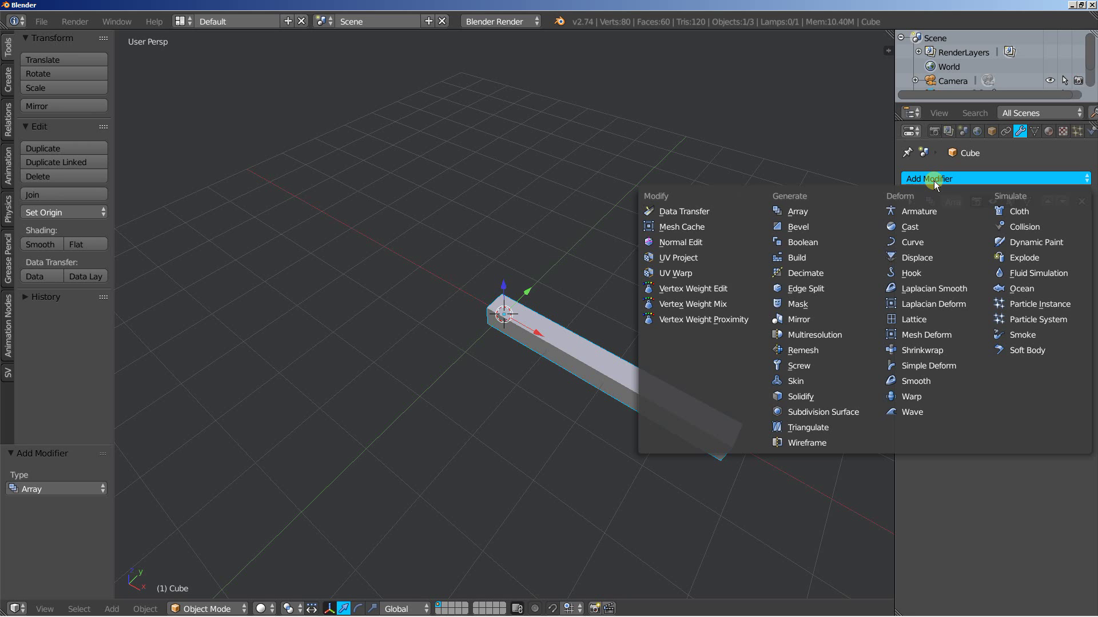
pyautogui.click(926, 366)
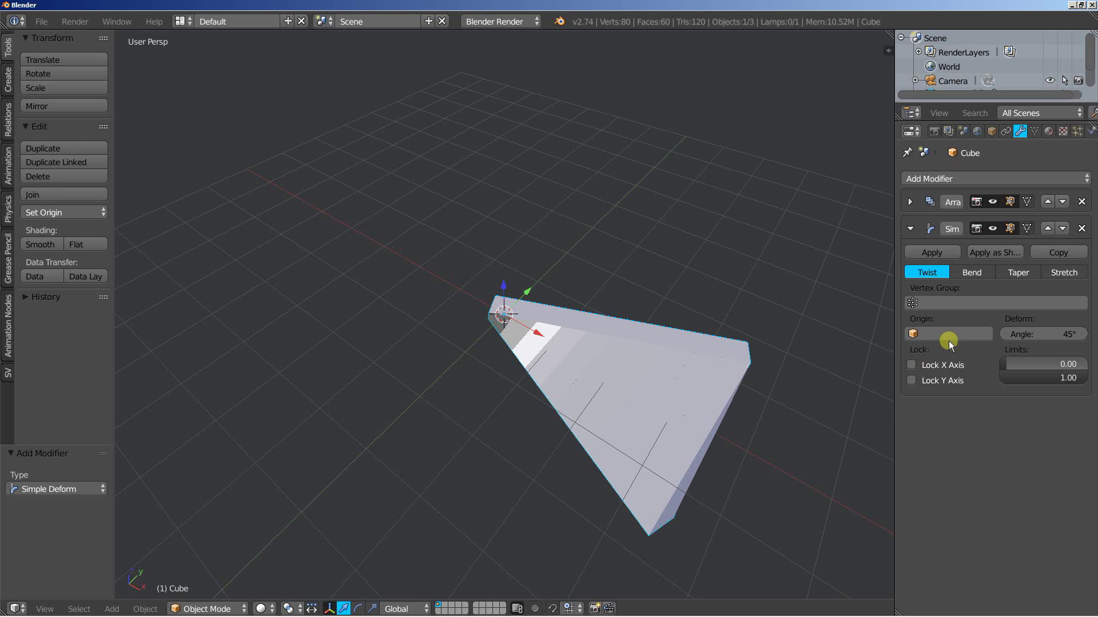
pyautogui.click(964, 273)
pyautogui.scroll(2, 735, 324)
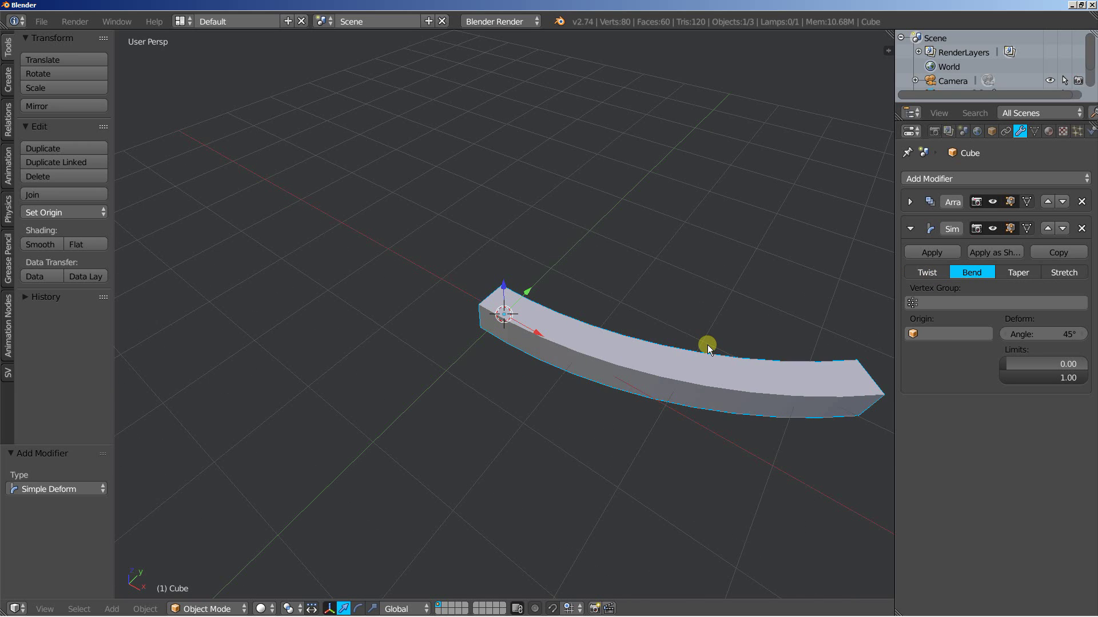
# - Enable Merge on the Array modifier and raise the bend angle to 120°
pyautogui.click(908, 201)
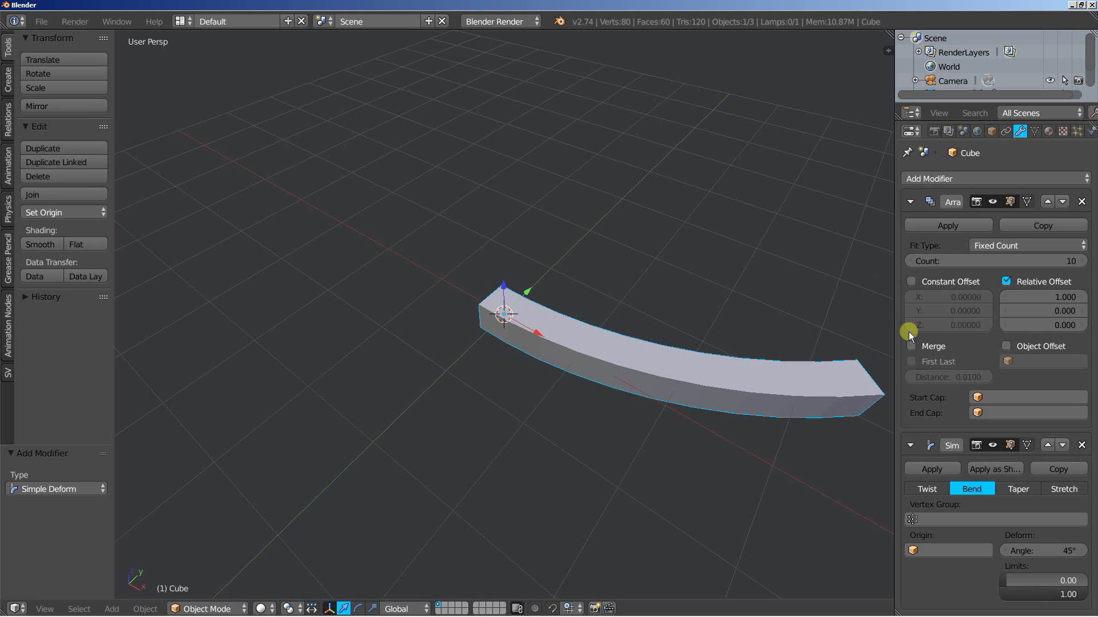
pyautogui.click(910, 346)
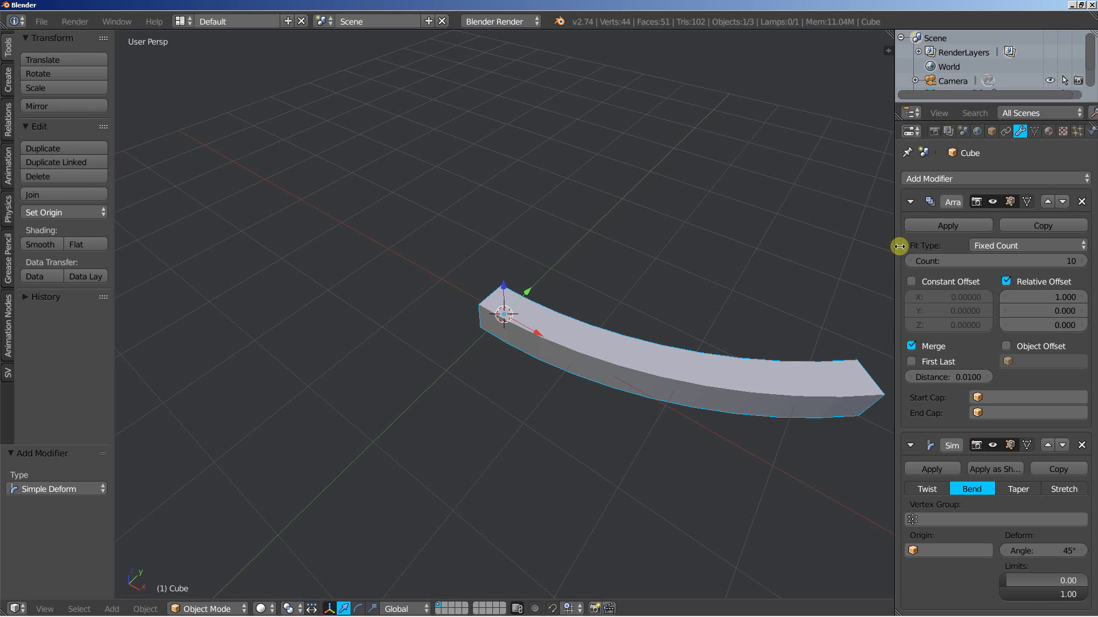
pyautogui.click(908, 201)
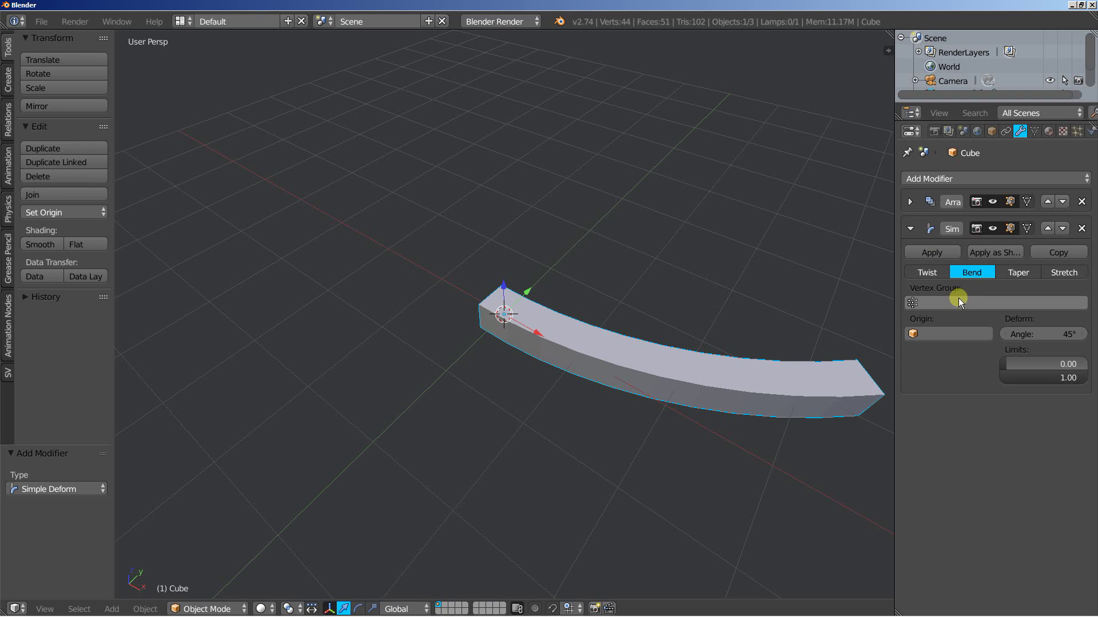
pyautogui.moveTo(1025, 334); pyautogui.dragTo(1075, 349)
pyautogui.moveTo(726, 348); pyautogui.dragTo(589, 368, button='middle')
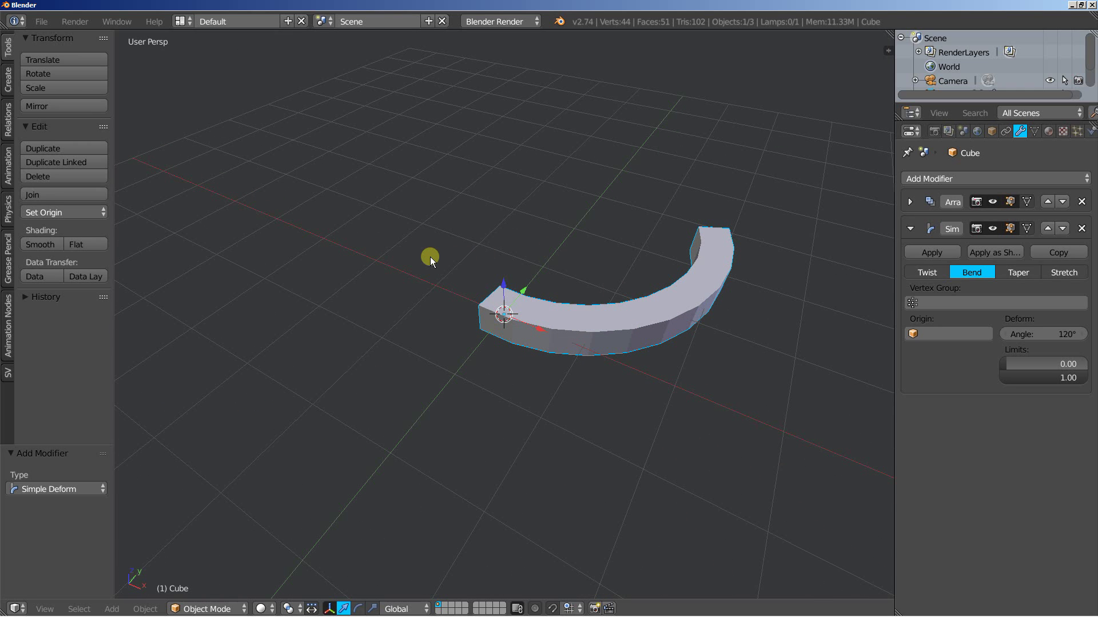
# - Add a plain-axes Empty at the origin with display size 5
pyautogui.hotkey('shift', 'a')
pyautogui.moveTo(430, 258)
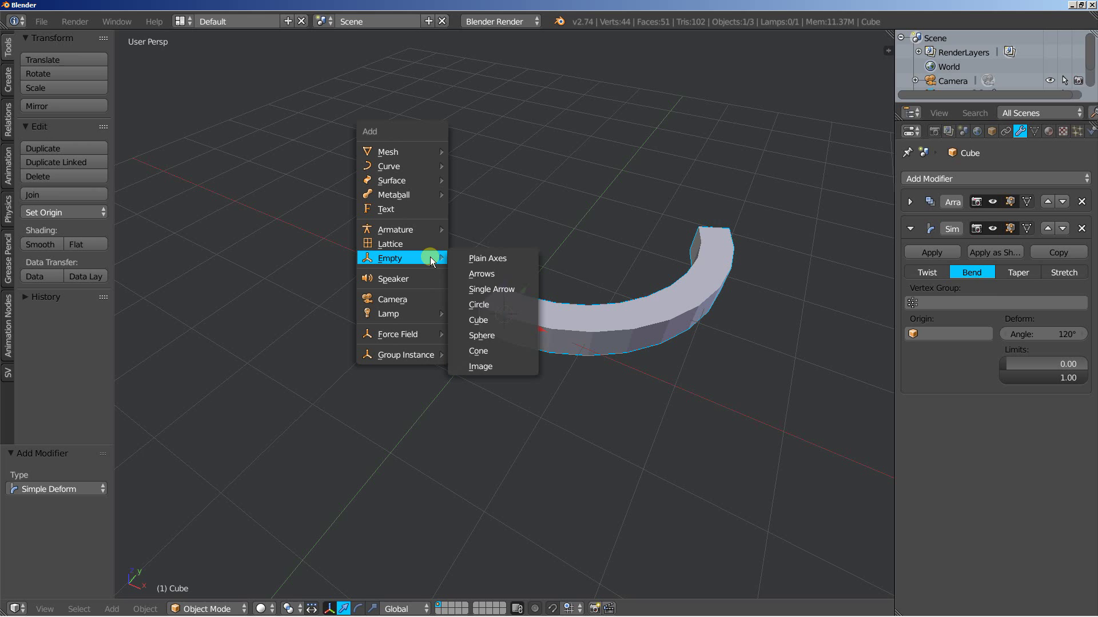
pyautogui.click(481, 259)
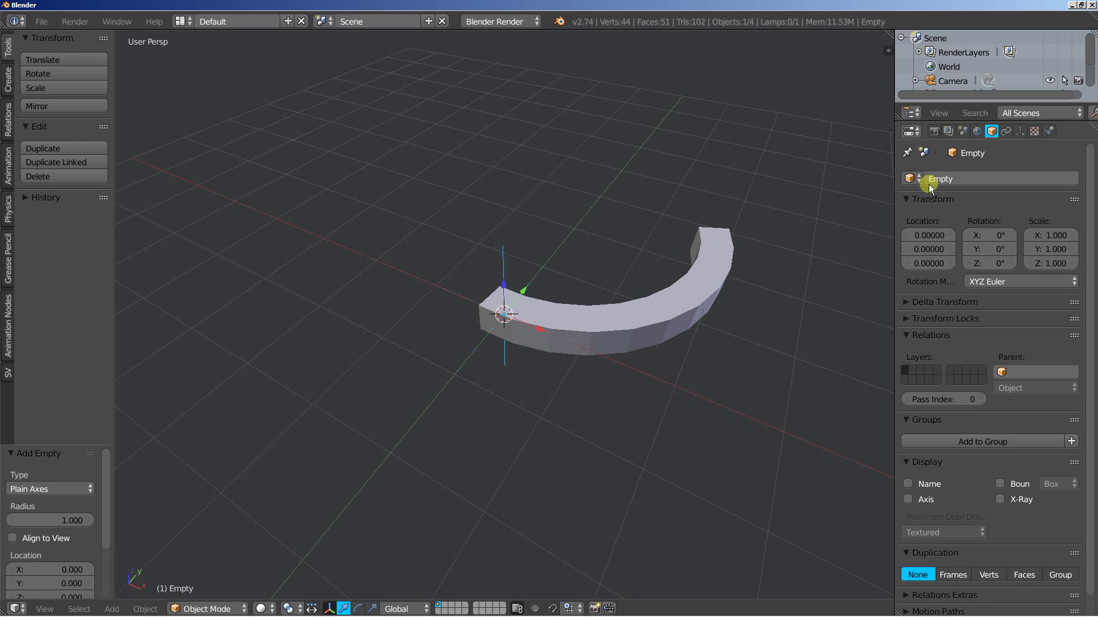
pyautogui.click(1020, 131)
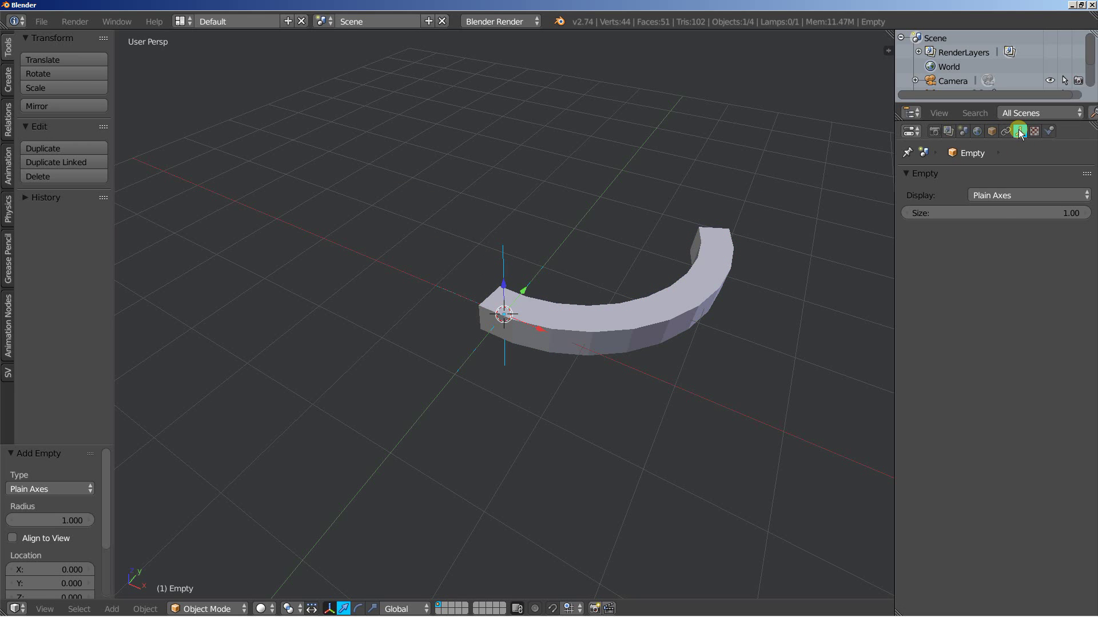
pyautogui.click(1003, 213)
pyautogui.write('5')
pyautogui.press('Return')
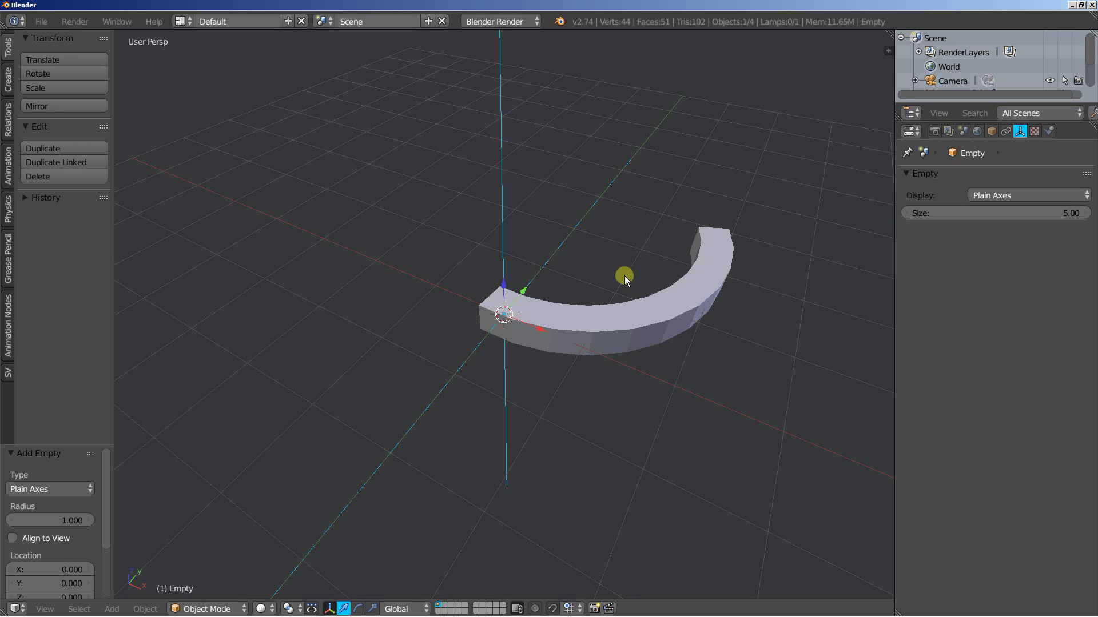
# - Reselect the bent bar and add another Array modifier
pyautogui.rightClick(674, 297)
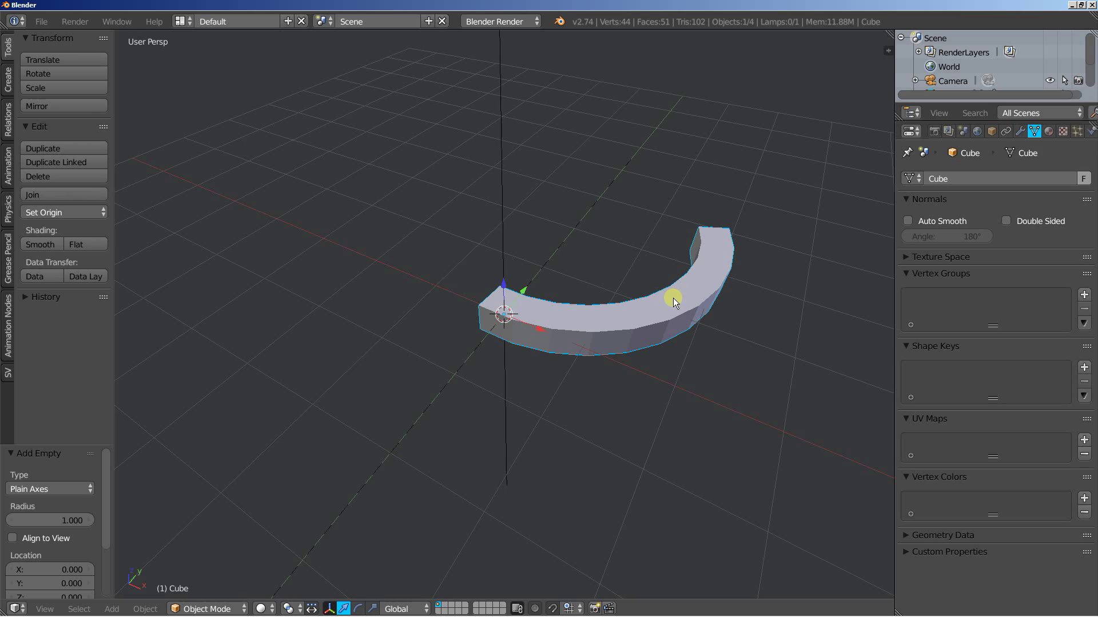
pyautogui.click(1015, 129)
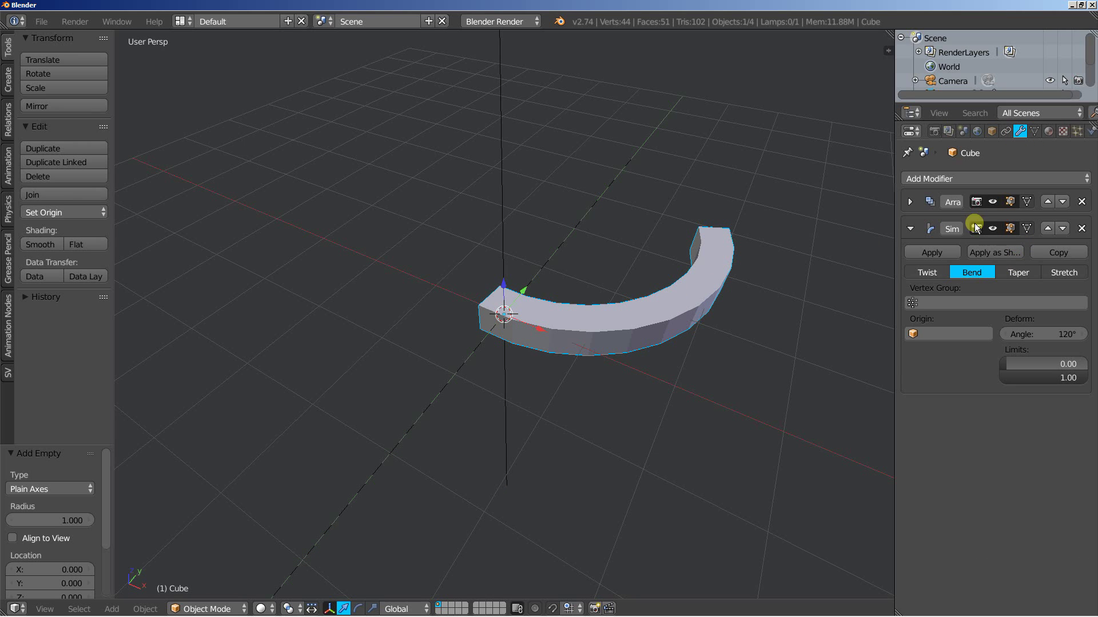
pyautogui.click(949, 178)
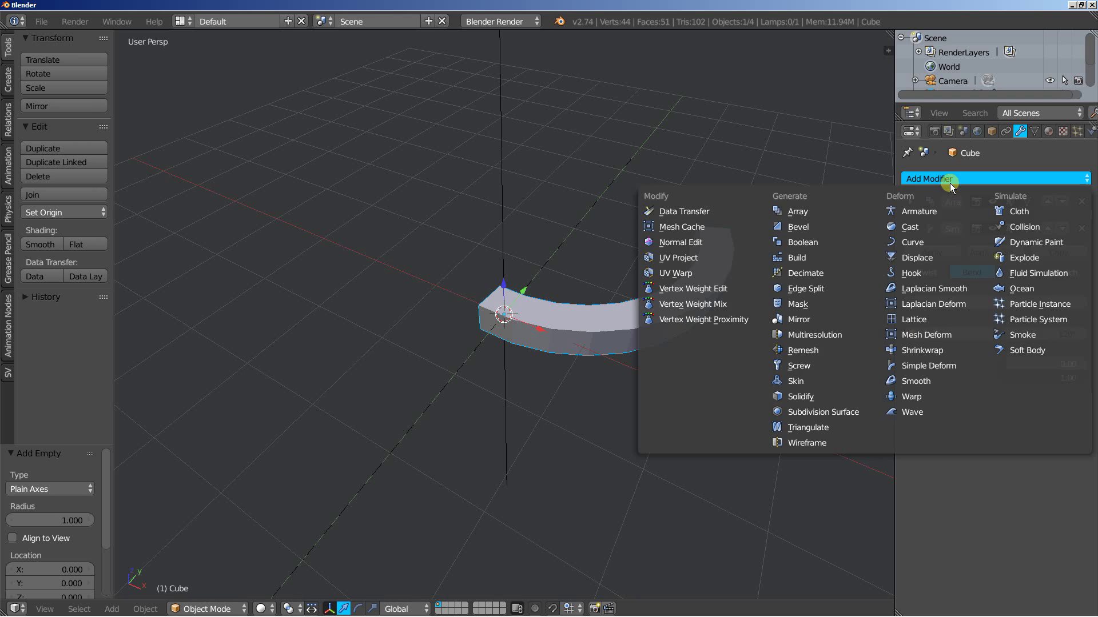
pyautogui.click(810, 213)
pyautogui.scroll(-1, 984, 371)
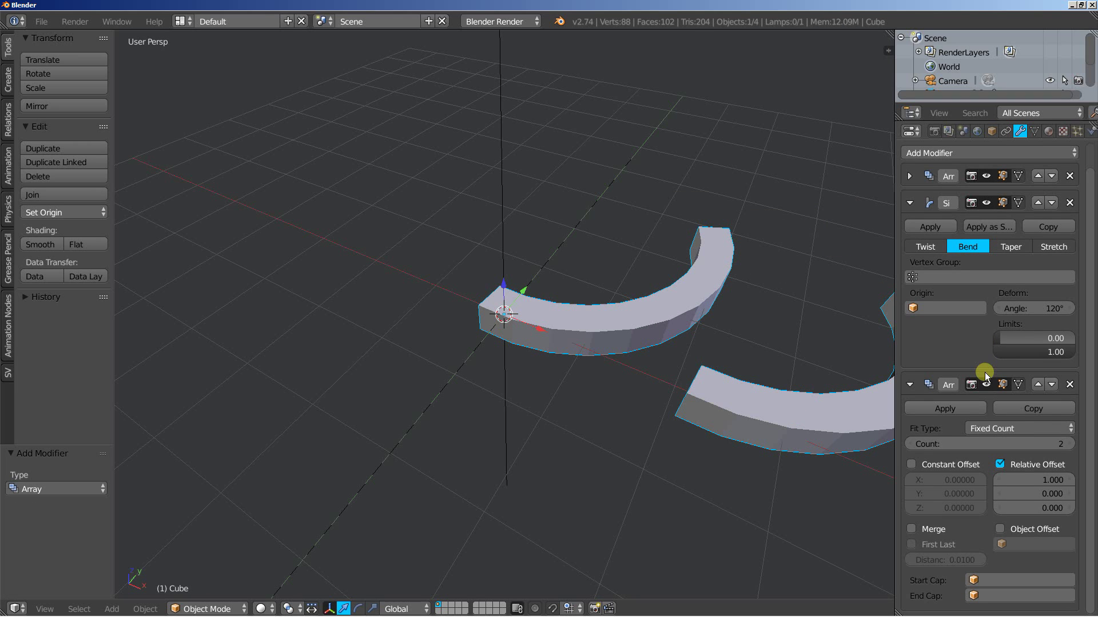
# - Turn off Relative Offset, offset copies by the Empty, and set count to 10
pyautogui.click(998, 464)
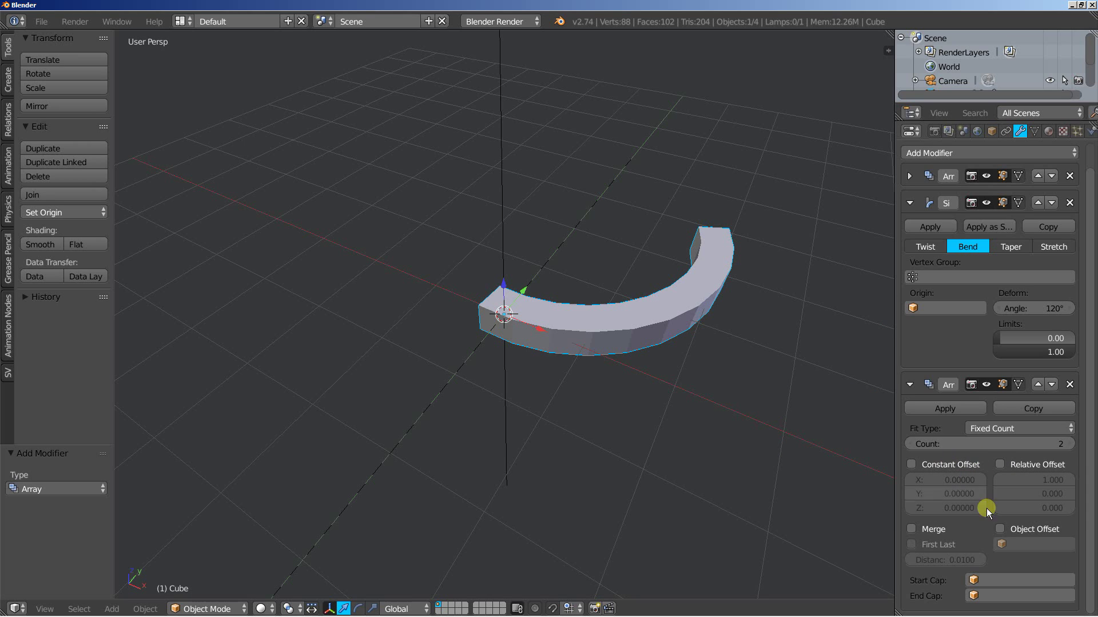
pyautogui.click(999, 528)
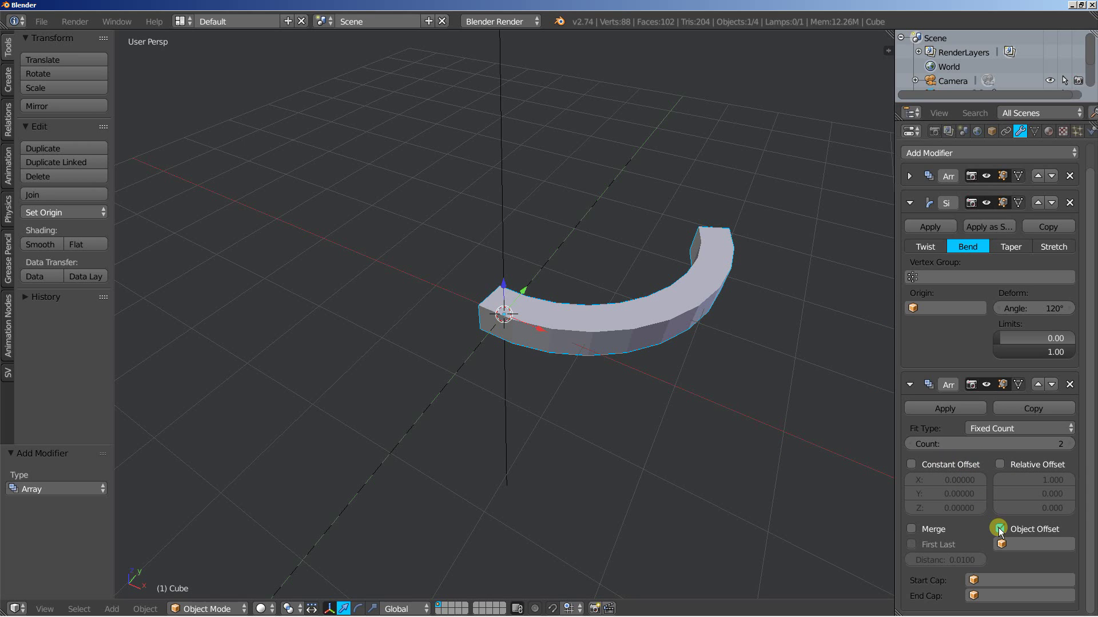
pyautogui.click(1027, 546)
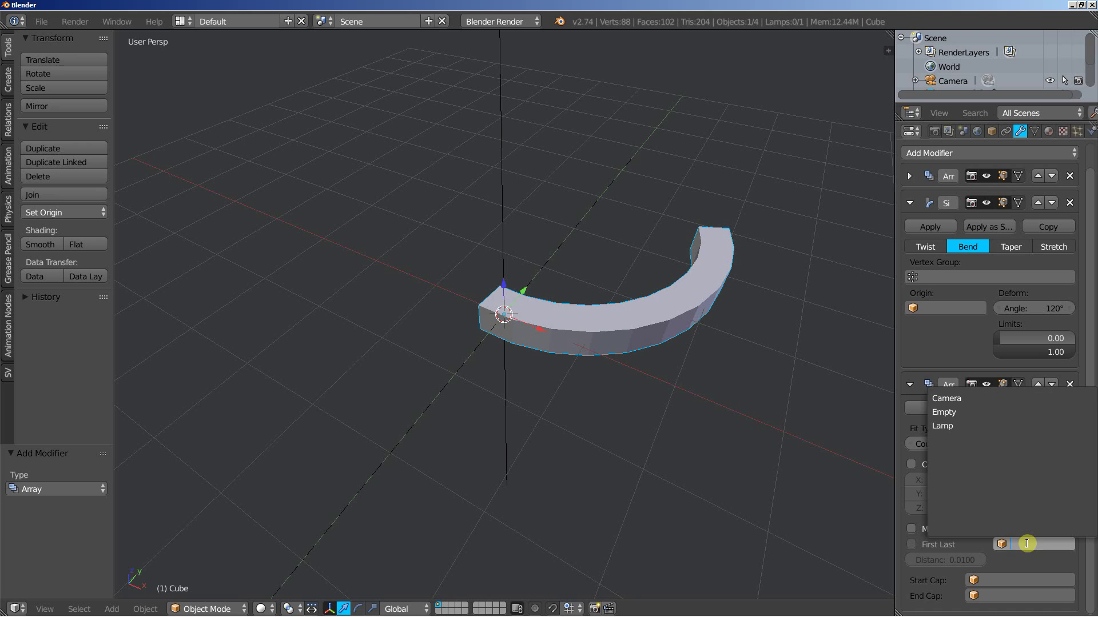
pyautogui.click(955, 412)
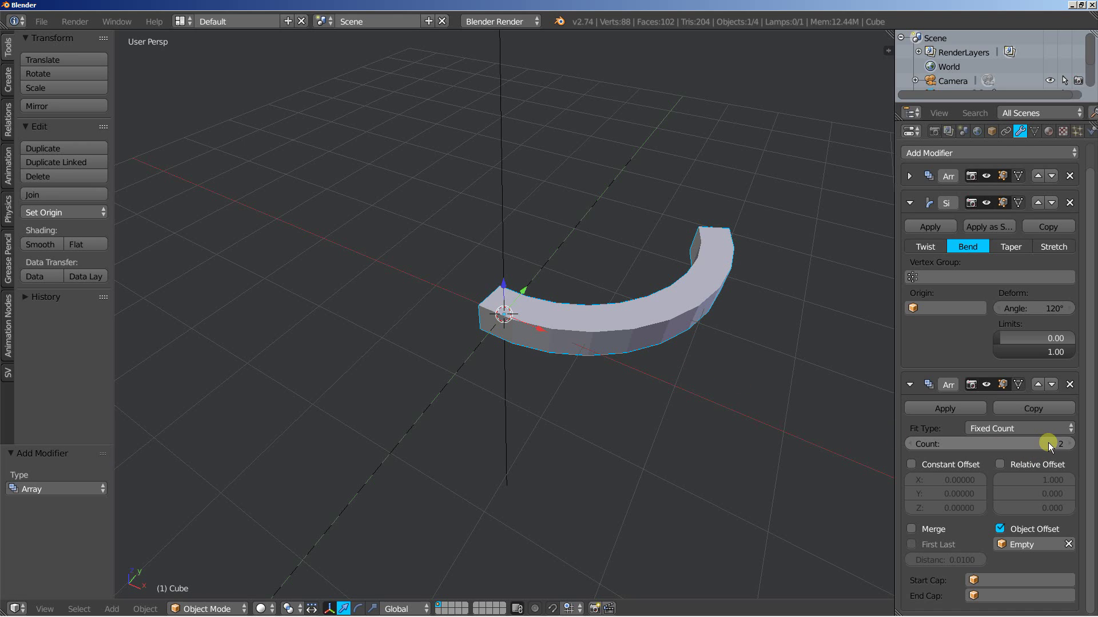
pyautogui.click(1068, 444)
pyautogui.click(1068, 444)
pyautogui.click(1067, 443)
pyautogui.click(1068, 443)
pyautogui.click(1068, 443)
pyautogui.click(1068, 444)
pyautogui.click(1068, 444)
pyautogui.click(1068, 444)
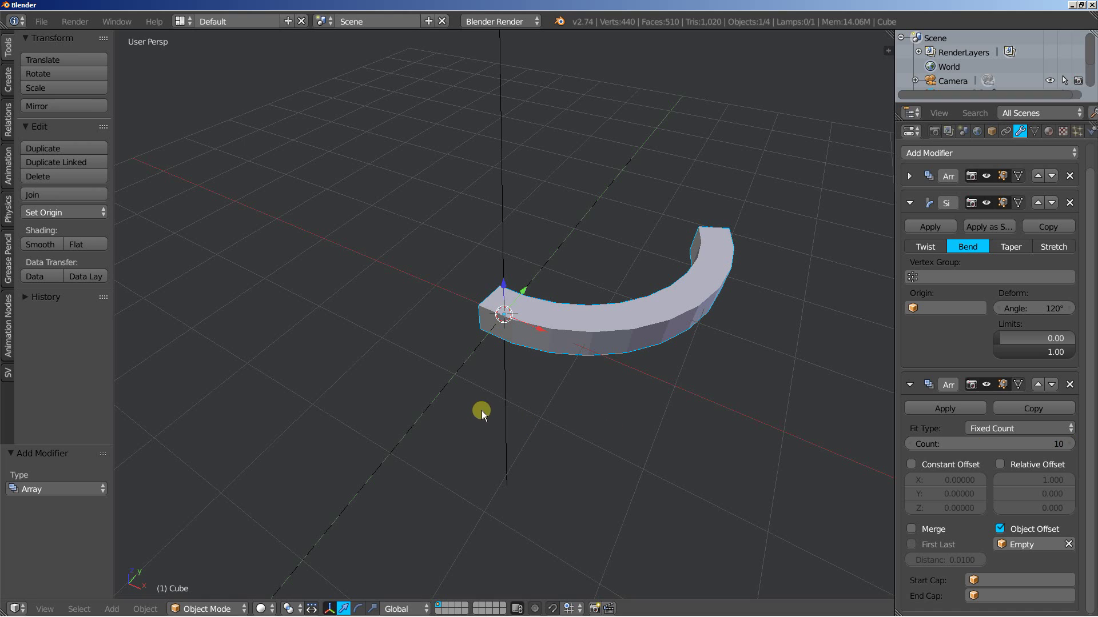
# - Select the Empty and set its X location to 1
pyautogui.rightClick(455, 373)
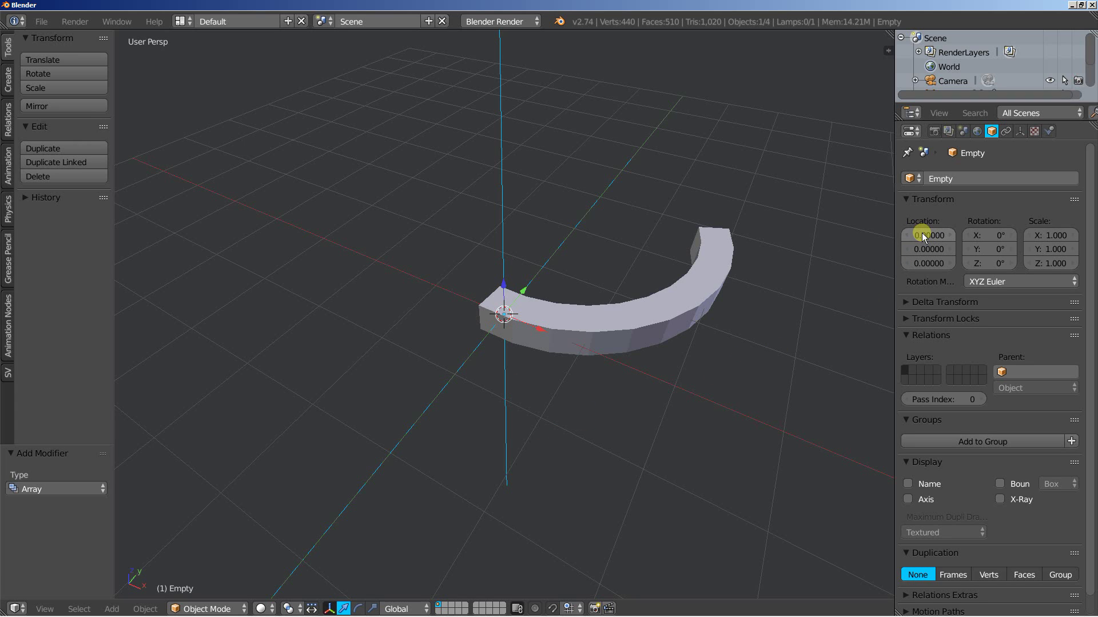
pyautogui.moveTo(921, 232); pyautogui.dragTo(933, 237)
pyautogui.write('1')
pyautogui.press('Return')
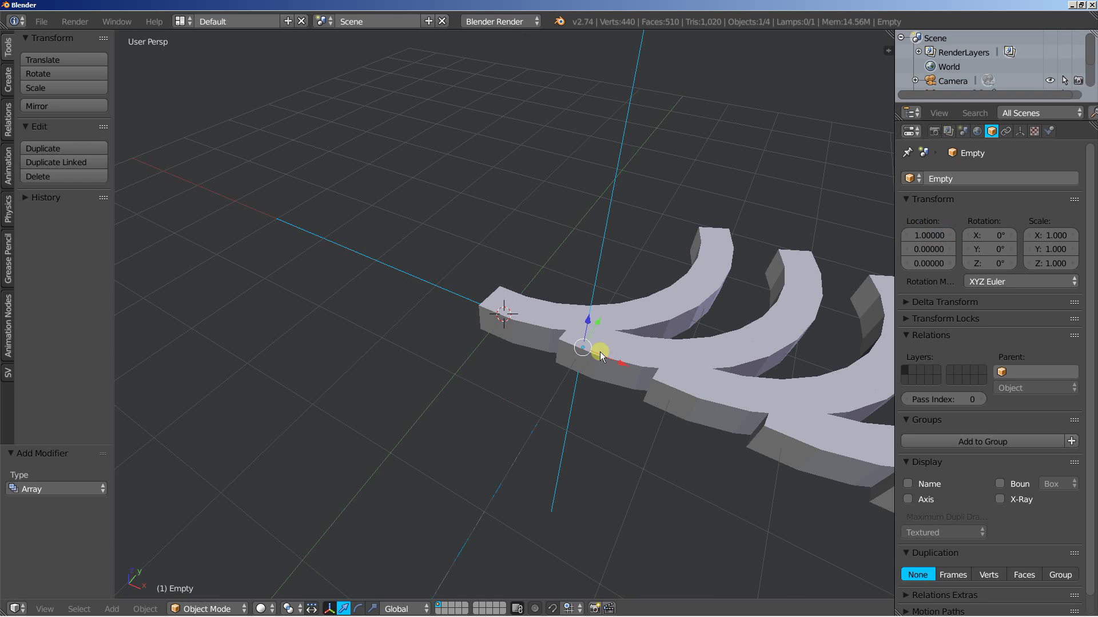
pyautogui.scroll(-4, 591, 356)
pyautogui.scroll(-2, 591, 356)
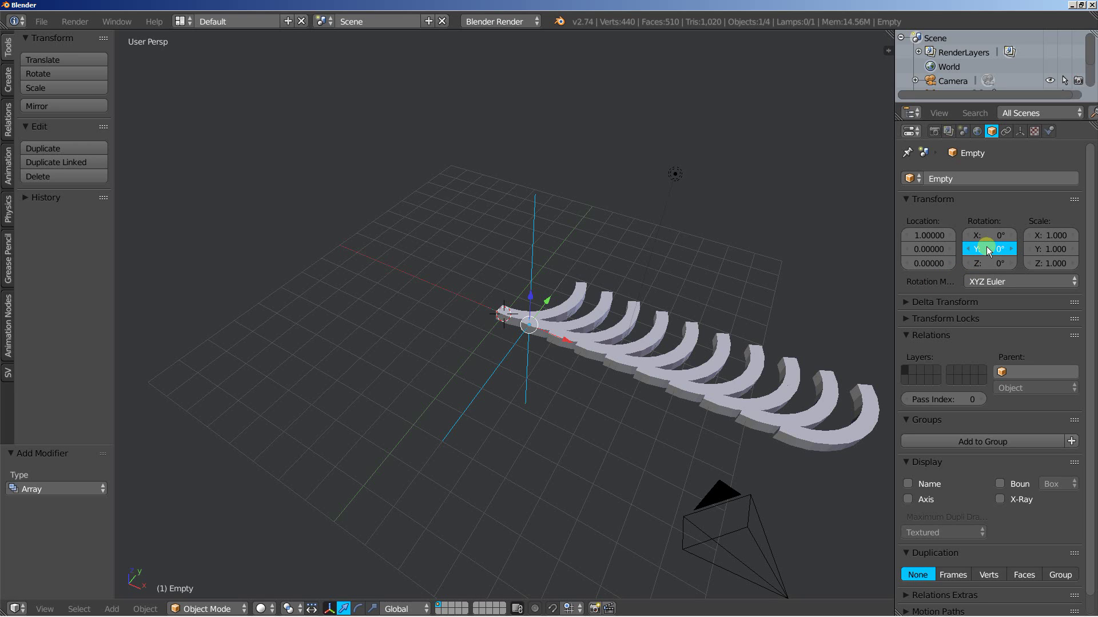
# - Rotate the Empty 30° on Y and move it to Y 0.5
pyautogui.moveTo(986, 250); pyautogui.dragTo(1009, 249)
pyautogui.moveTo(341, 420)
pyautogui.mouseDown(button='middle')
pyautogui.moveTo(400, 414)
pyautogui.moveTo(392, 396)
pyautogui.moveTo(328, 406)
pyautogui.mouseUp(button='middle')
pyautogui.scroll(3, 328, 406)
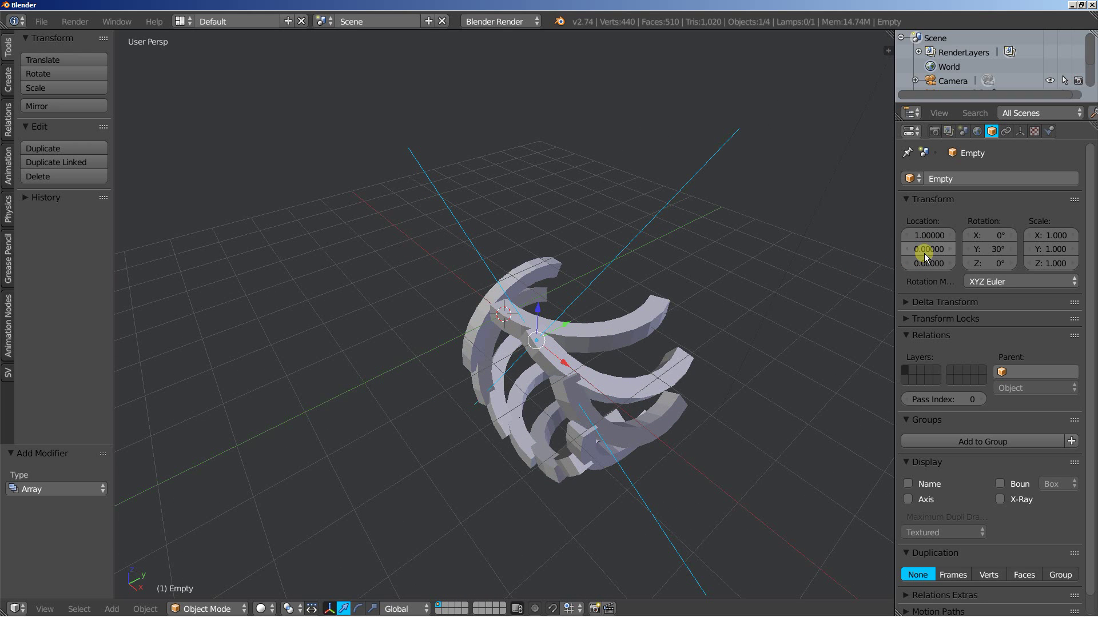
pyautogui.moveTo(921, 252); pyautogui.dragTo(957, 255)
pyautogui.moveTo(466, 356)
pyautogui.mouseDown(button='middle')
pyautogui.moveTo(540, 348)
pyautogui.moveTo(522, 286)
pyautogui.moveTo(469, 291)
pyautogui.moveTo(466, 318)
pyautogui.moveTo(483, 340)
pyautogui.mouseUp(button='middle')
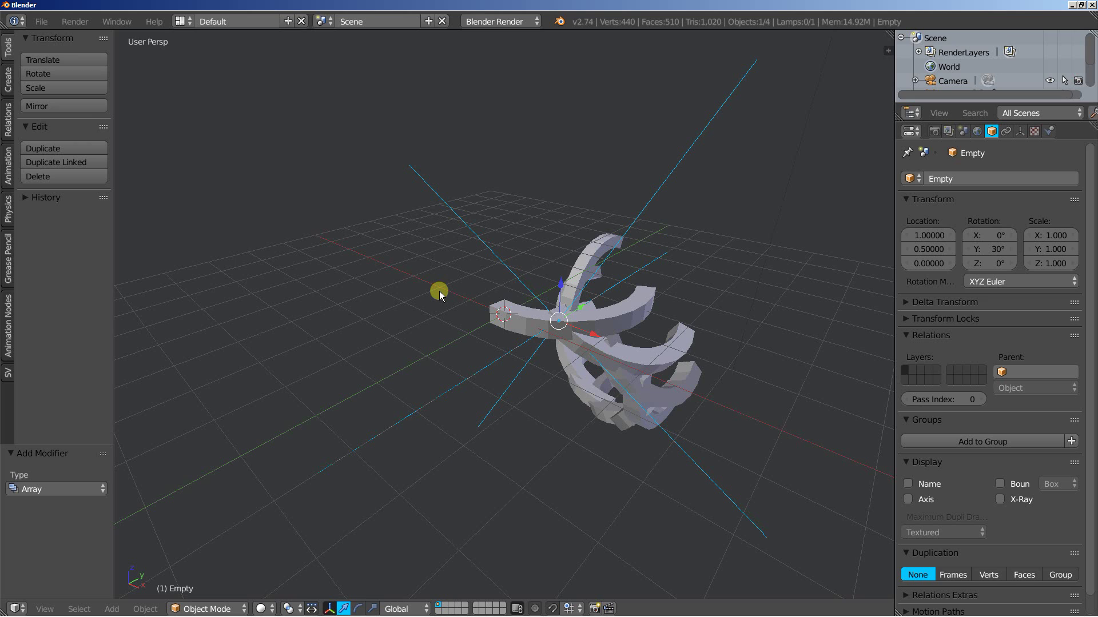
# - Add a second plain-axes Empty with display size 15
pyautogui.hotkey('shift', 'a')
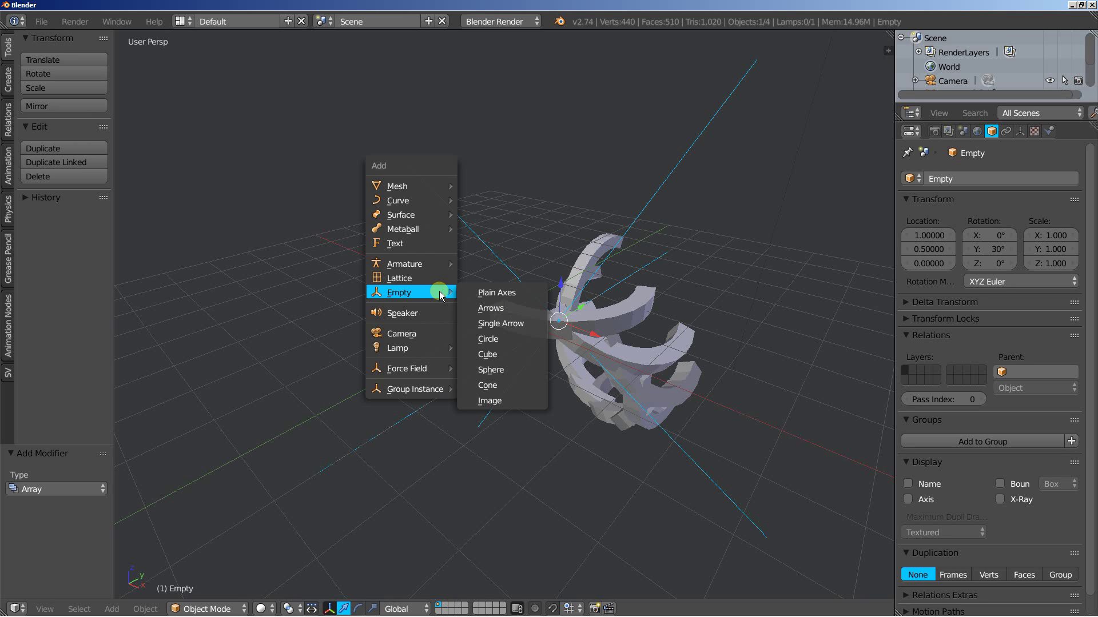
pyautogui.click(483, 292)
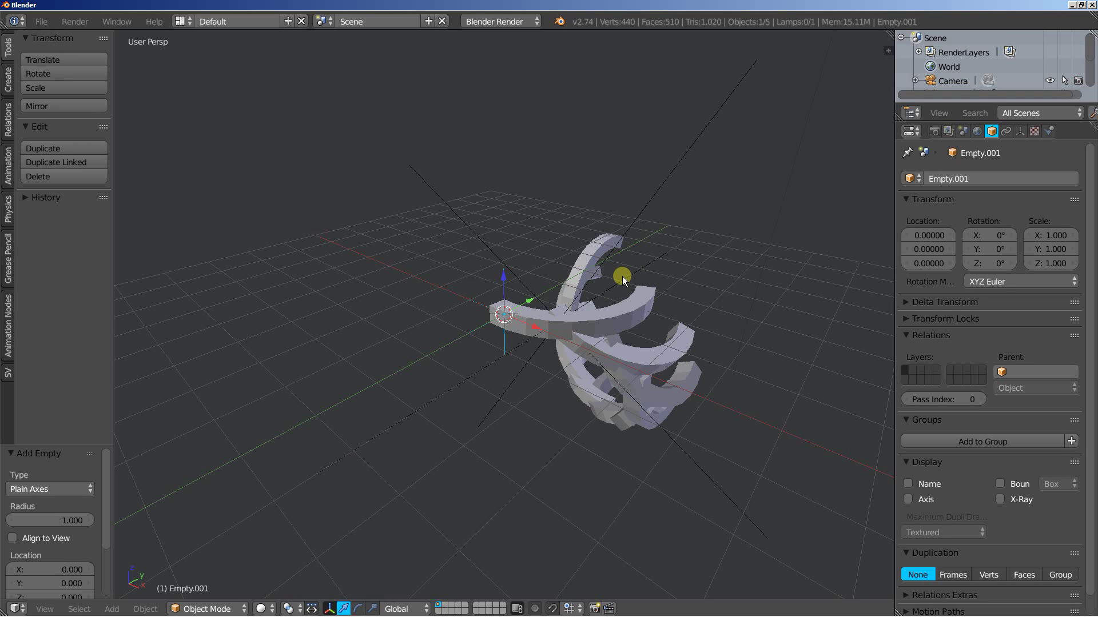
pyautogui.click(1022, 131)
pyautogui.click(1047, 212)
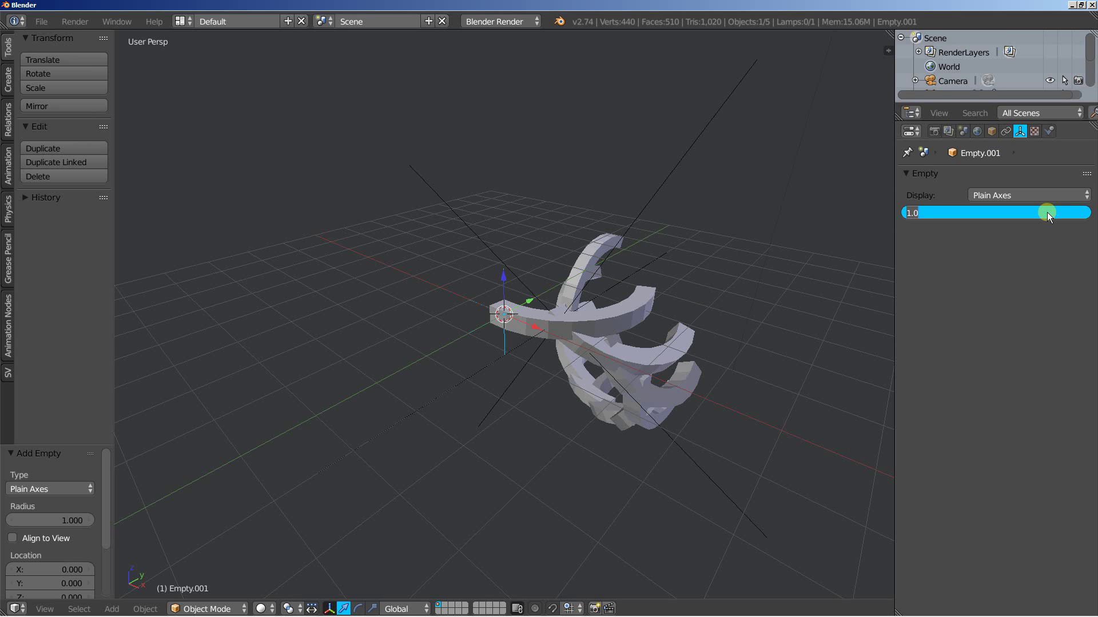
pyautogui.write('15')
pyautogui.press('Return')
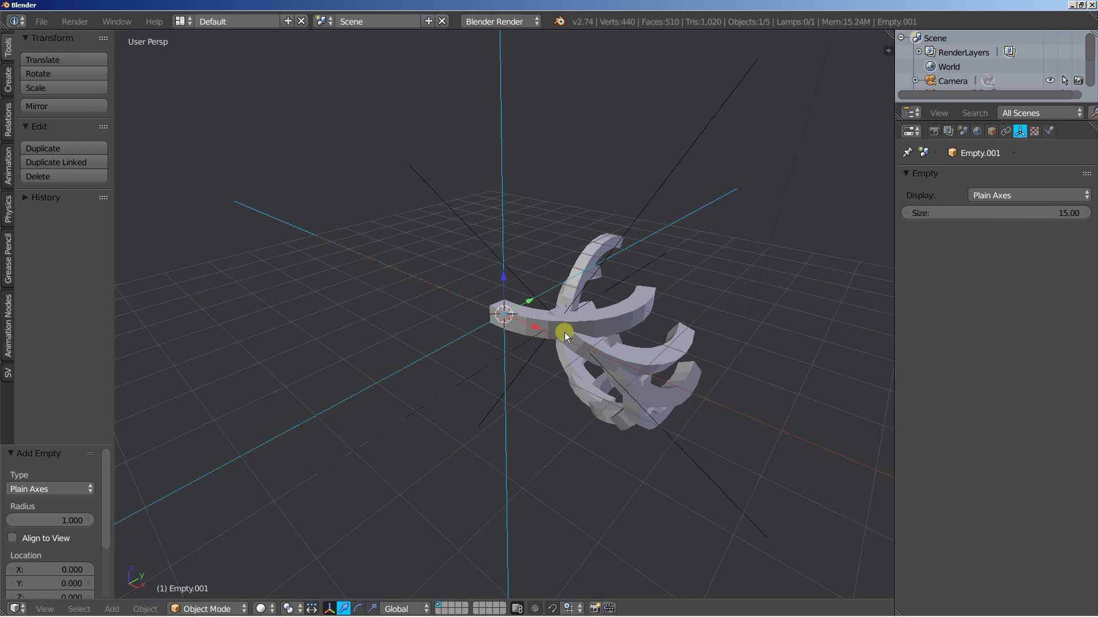
# - Reselect the cube, collapse existing modifiers, and add another Array modifier
pyautogui.rightClick(598, 327)
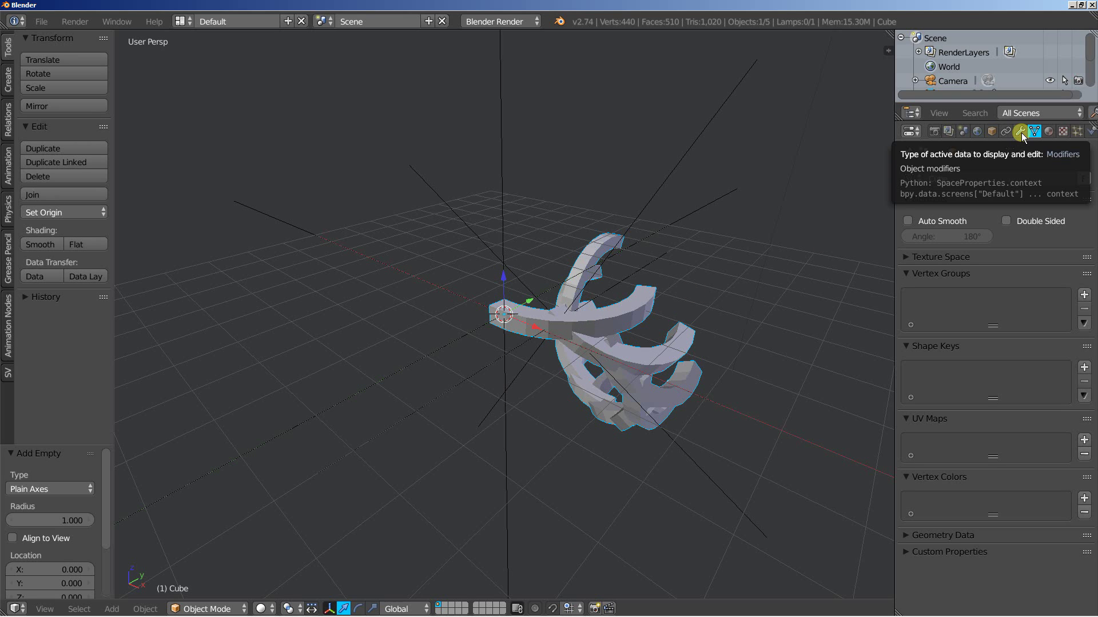
pyautogui.click(1021, 133)
pyautogui.click(909, 203)
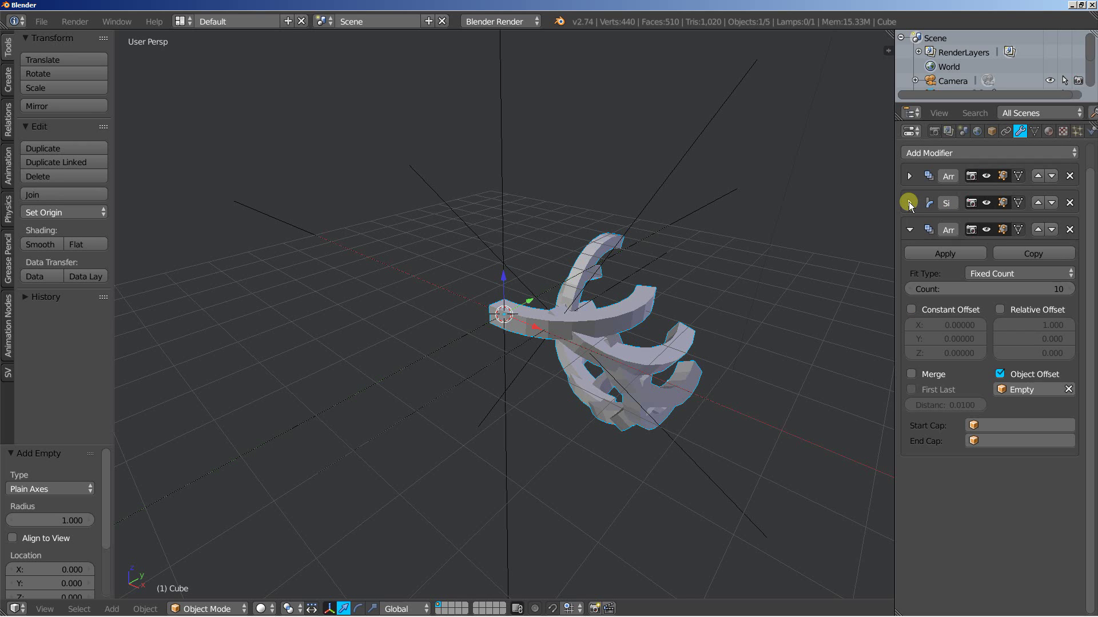
pyautogui.click(909, 230)
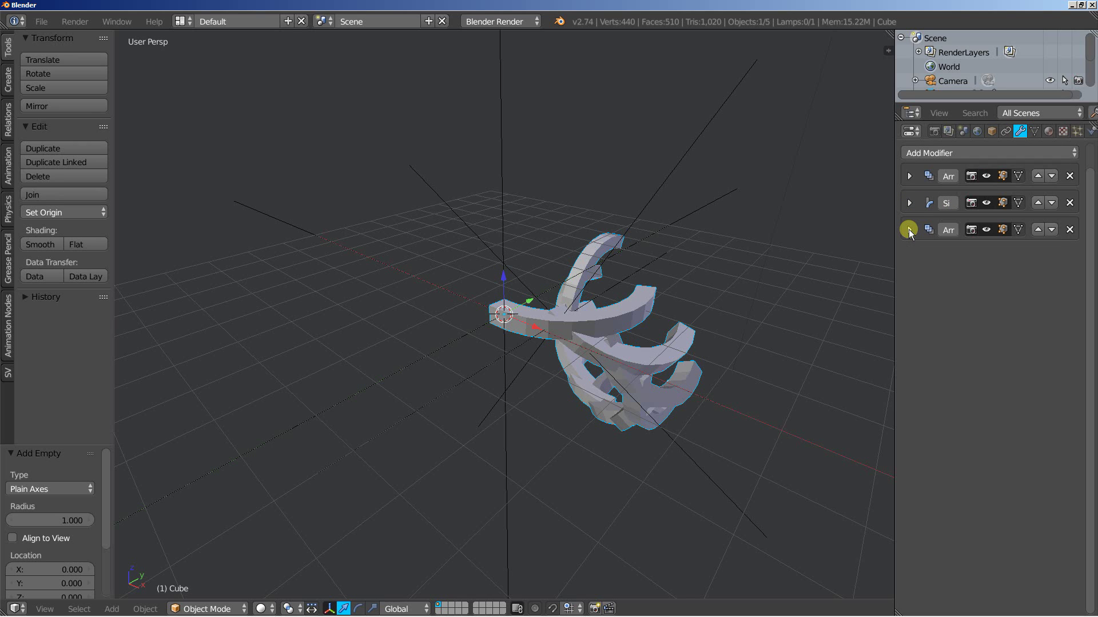
pyautogui.click(947, 151)
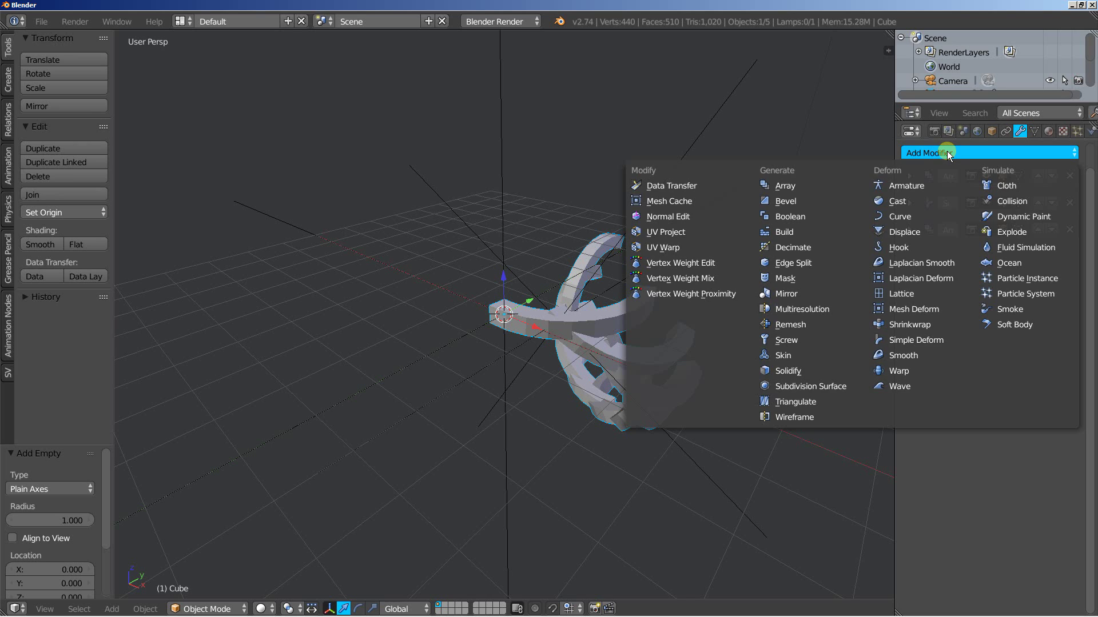
pyautogui.click(830, 186)
# - Set the new Array to Object Offset by Empty.001 with 8 copies
pyautogui.click(1000, 337)
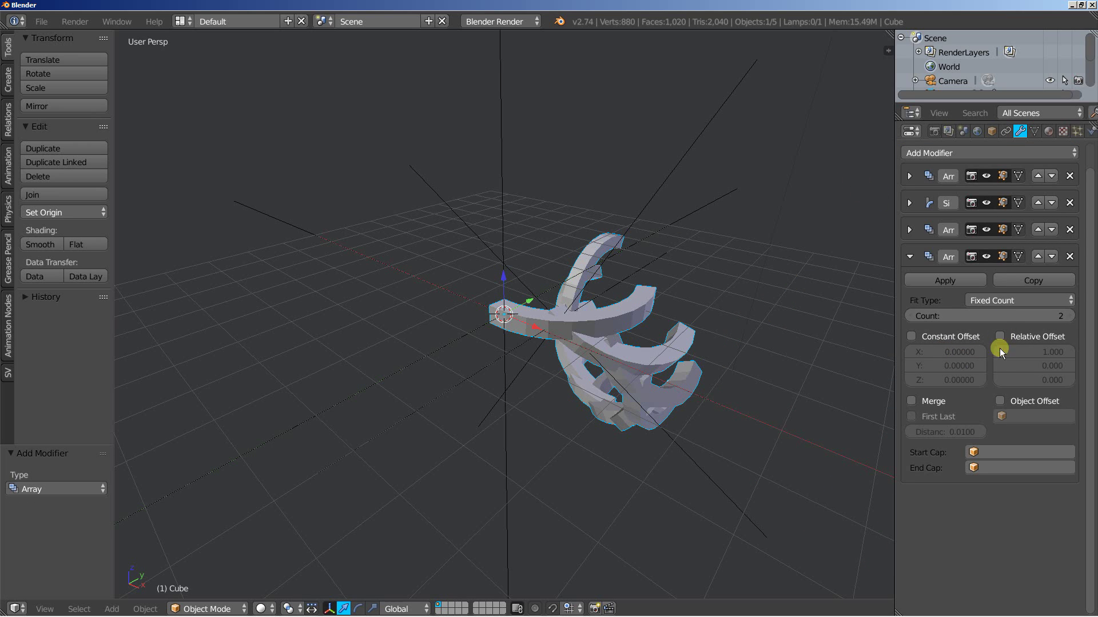
pyautogui.click(1000, 401)
pyautogui.click(1013, 418)
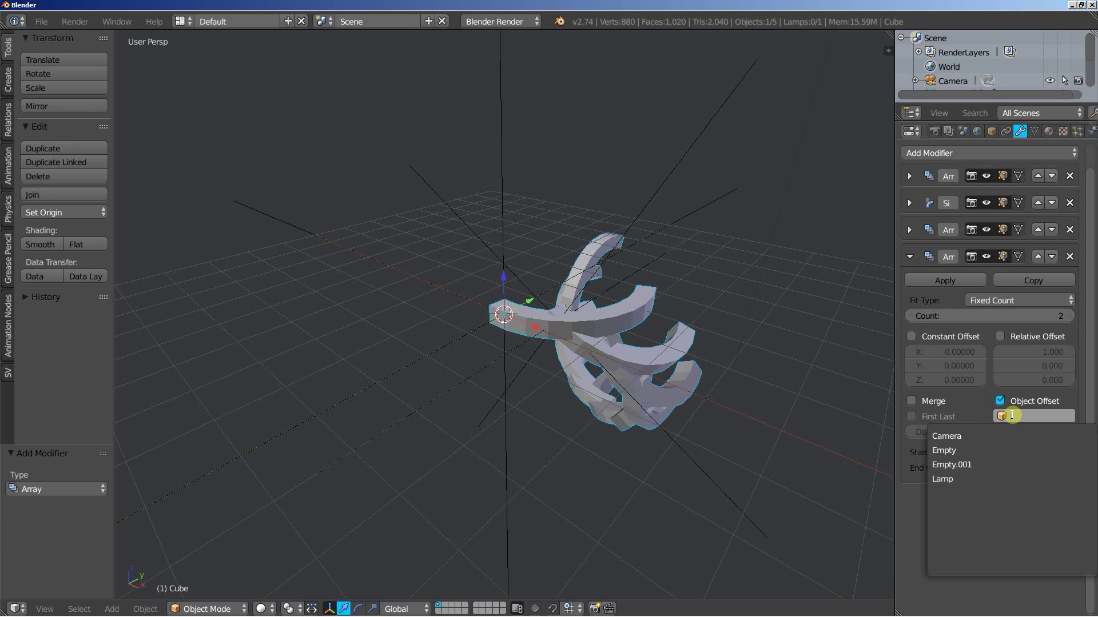
pyautogui.click(938, 458)
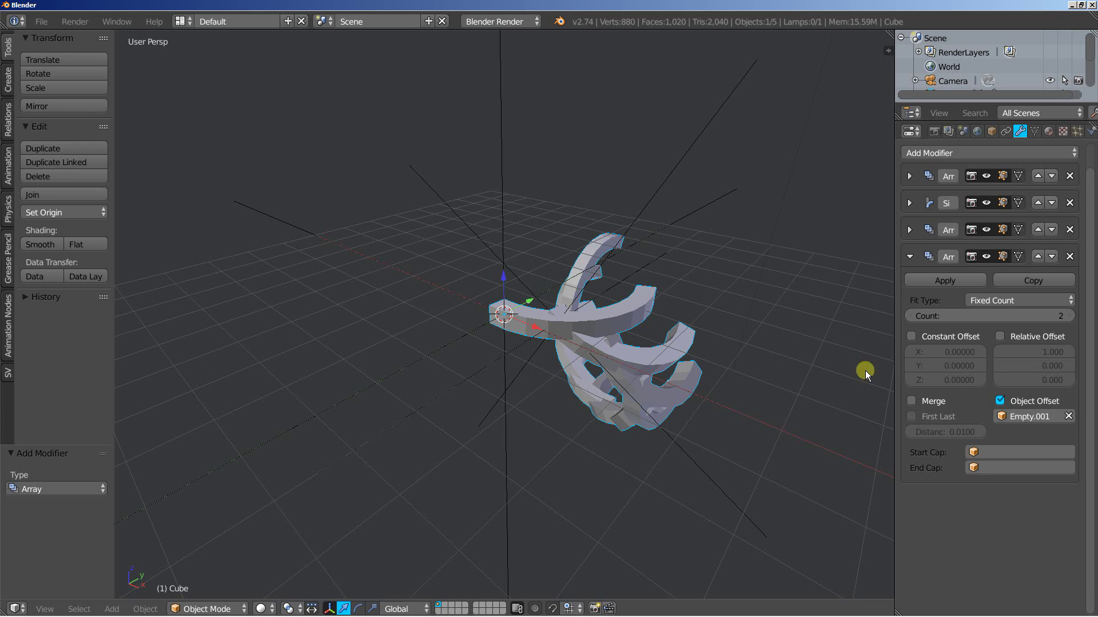
pyautogui.click(1071, 316)
pyautogui.click(1070, 315)
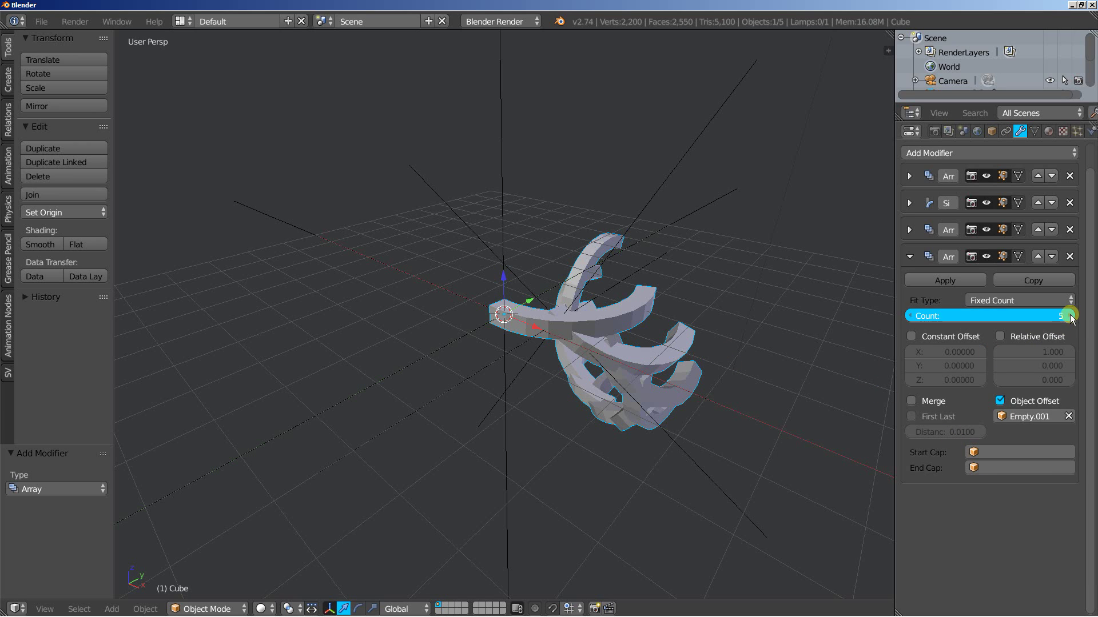
pyautogui.click(1070, 316)
pyautogui.click(1070, 315)
pyautogui.click(1070, 316)
pyautogui.click(1070, 315)
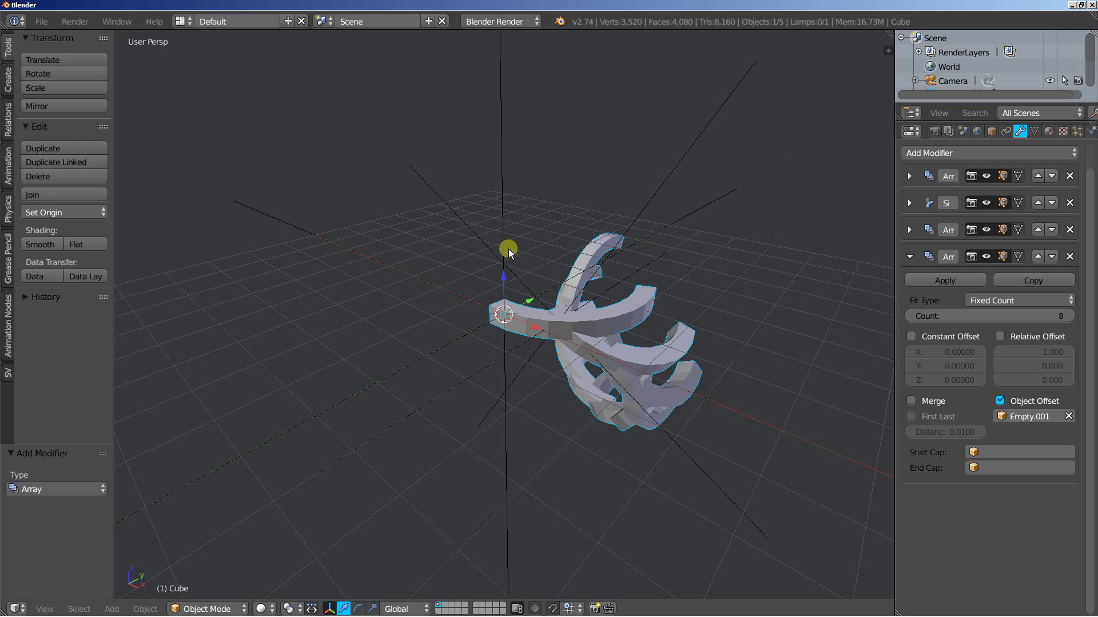
# - Select Empty.001 and set its Z location to 1
pyautogui.rightClick(501, 197)
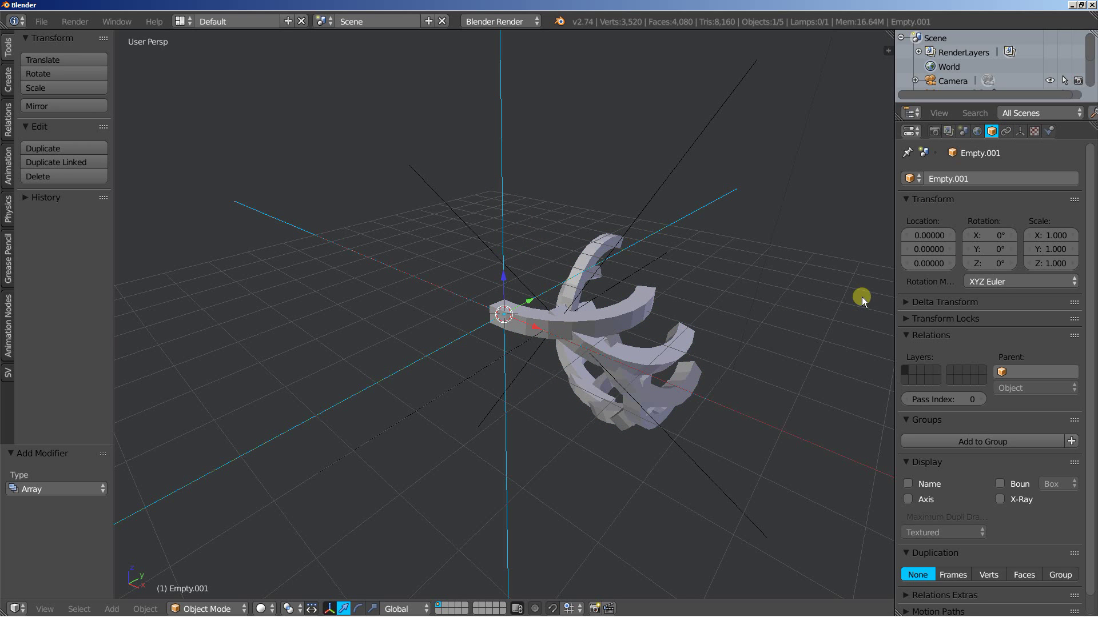
pyautogui.moveTo(925, 262); pyautogui.dragTo(967, 277)
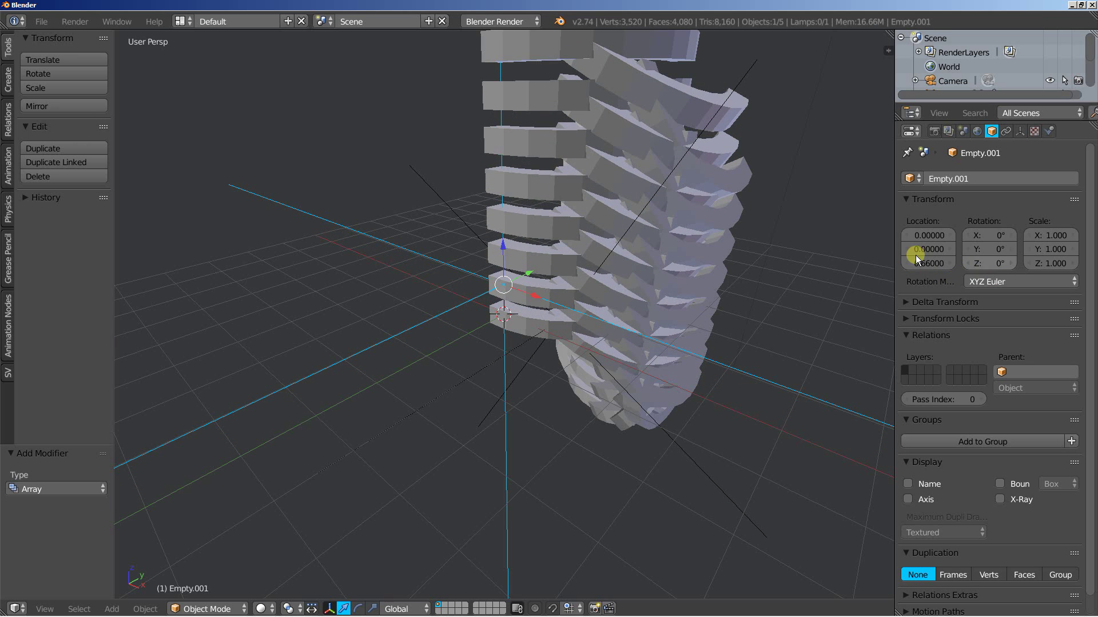
pyautogui.write('1')
pyautogui.press('Return')
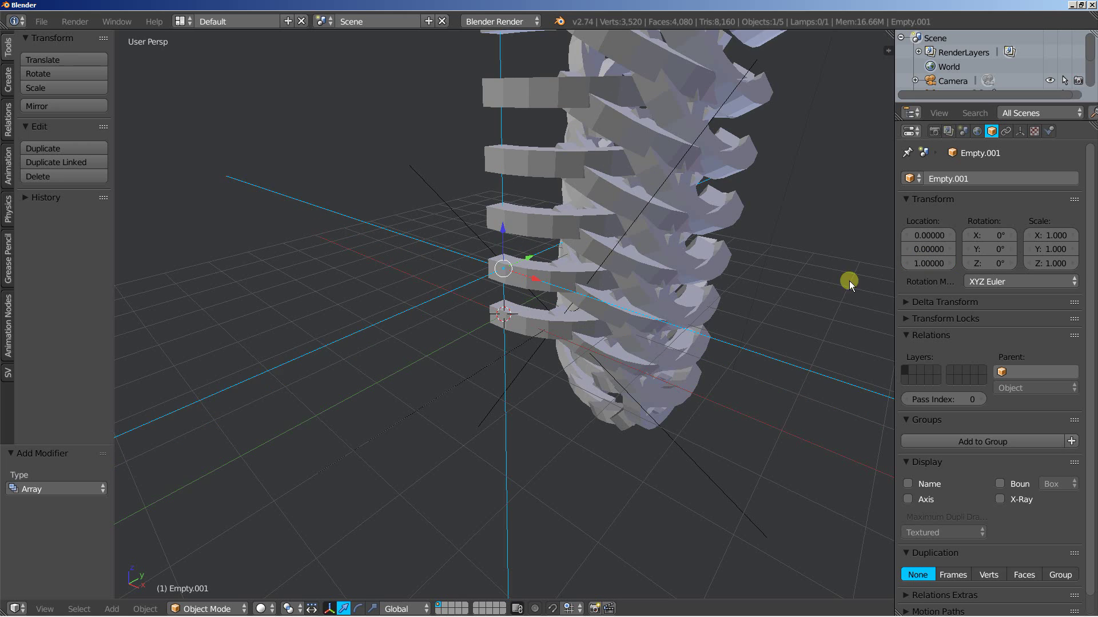
pyautogui.scroll(-5, 702, 300)
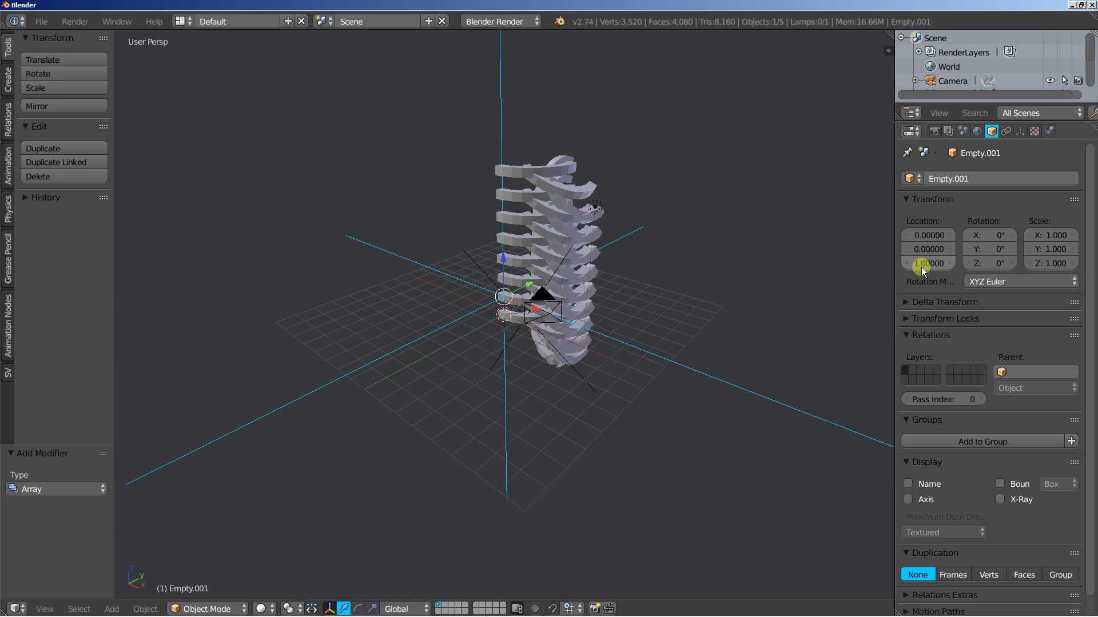
# - Tilt Empty.001 to -30° on X and orbit around the coral-like mass
pyautogui.moveTo(978, 234); pyautogui.dragTo(961, 235)
pyautogui.moveTo(490, 355); pyautogui.dragTo(530, 385, button='middle')
pyautogui.scroll(3, 585, 348)
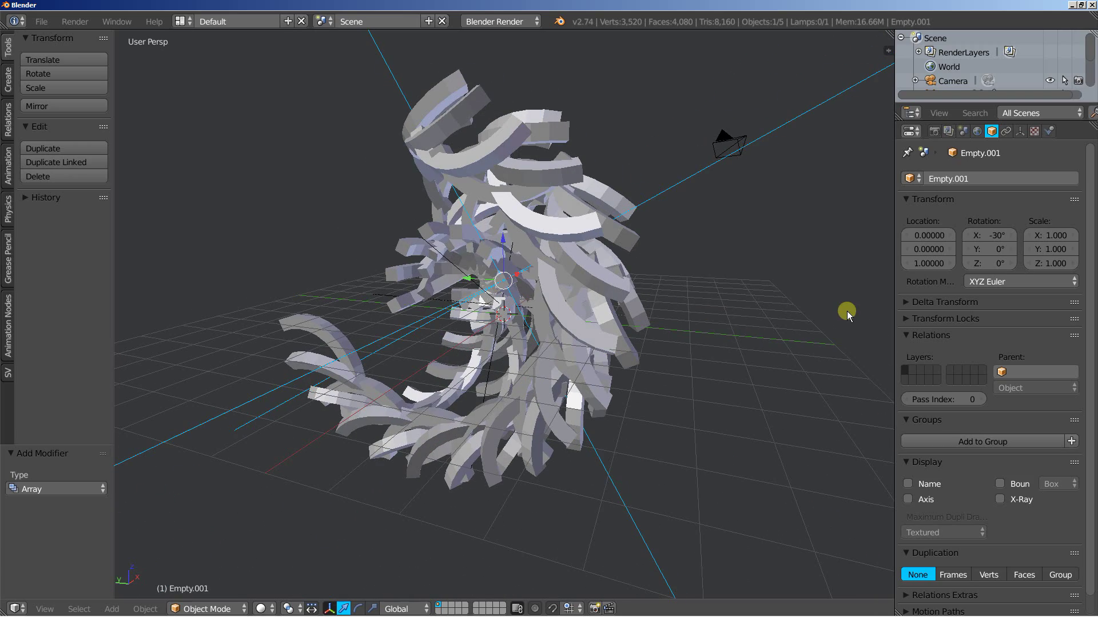
pyautogui.scroll(-3, 637, 349)
pyautogui.moveTo(628, 352); pyautogui.dragTo(572, 380, button='middle')
pyautogui.scroll(4, 571, 380)
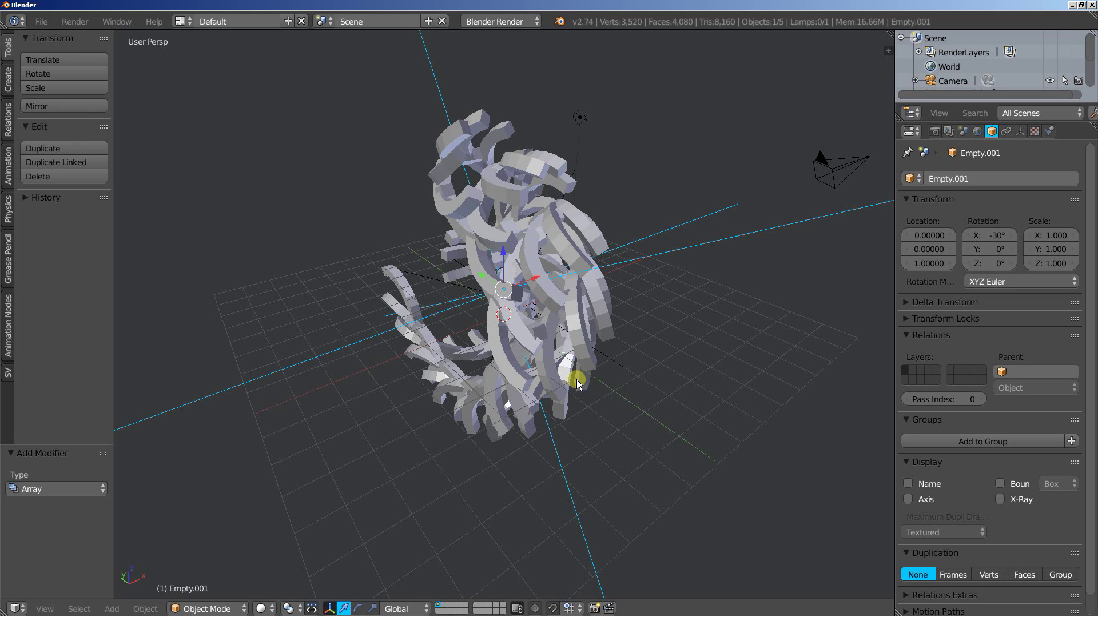
# - Add Empty.002 as a plain-axes empty at the origin with display size 30
pyautogui.hotkey('shift', 'a')
pyautogui.moveTo(351, 412)
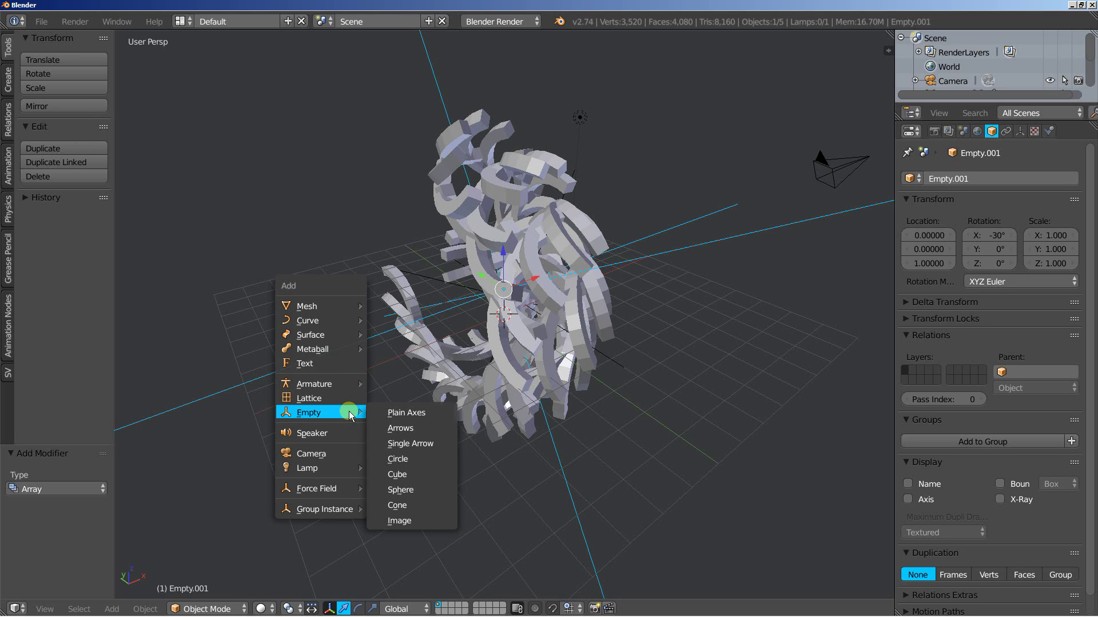
pyautogui.click(395, 412)
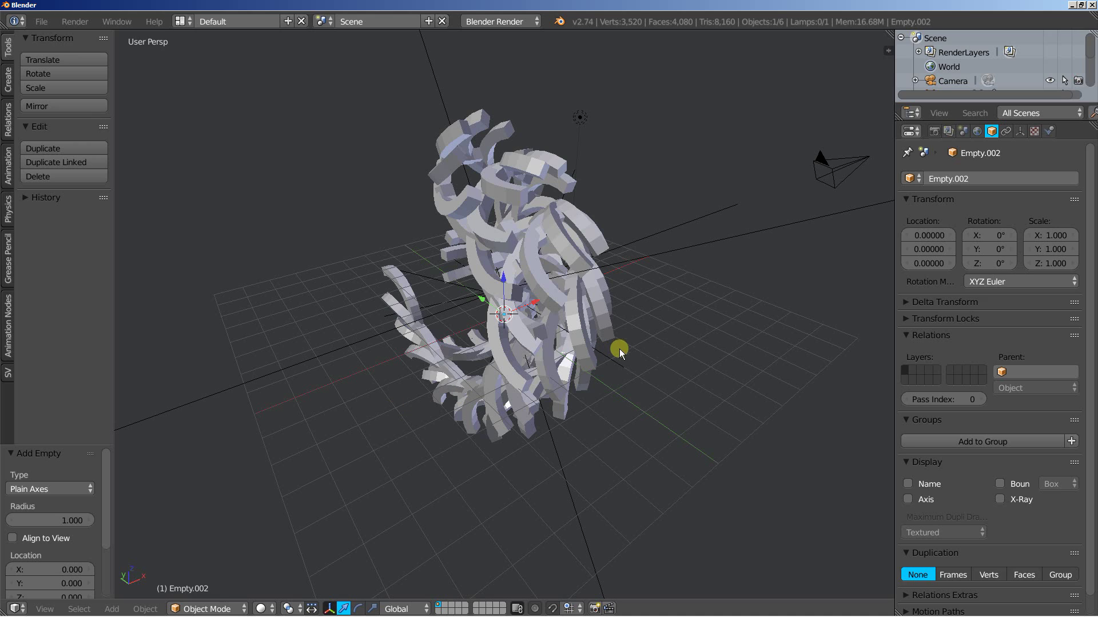
pyautogui.click(1020, 131)
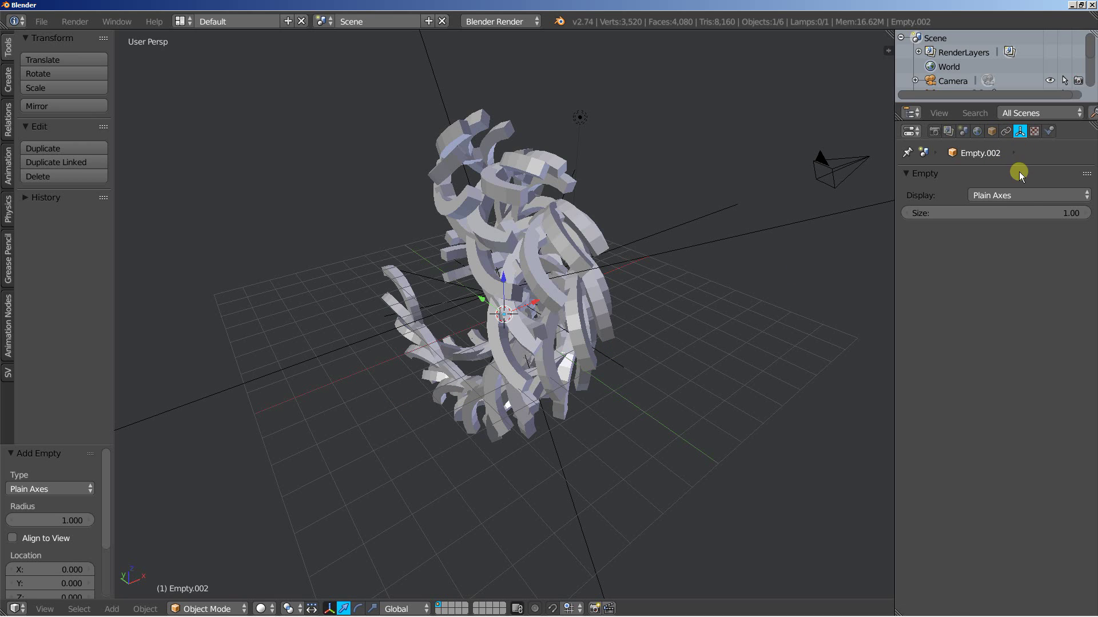
pyautogui.click(1027, 213)
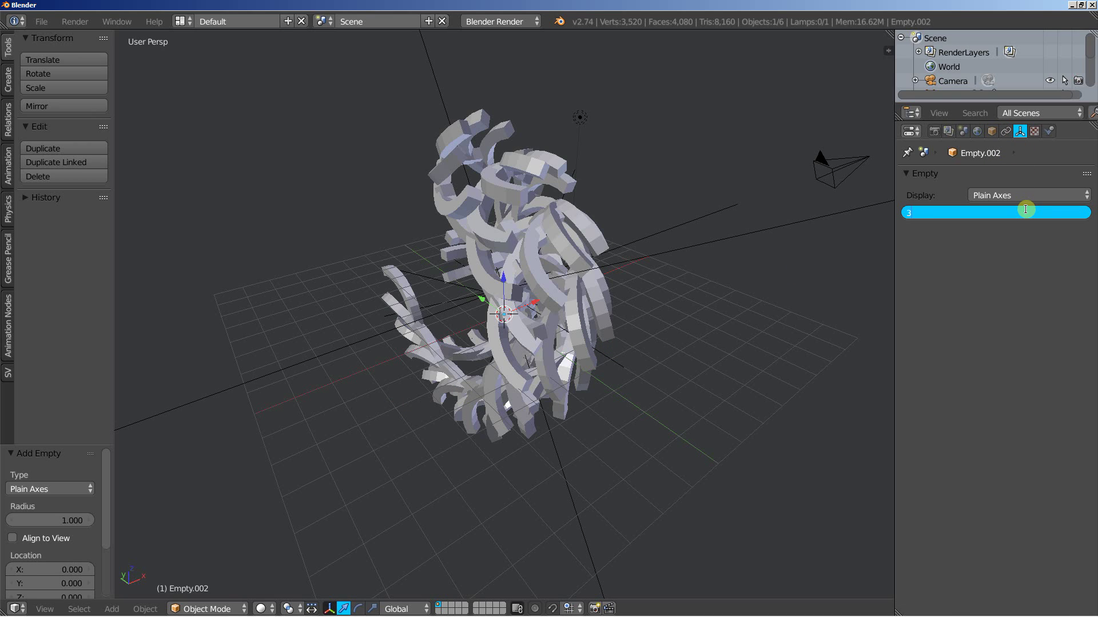
pyautogui.press('Return')
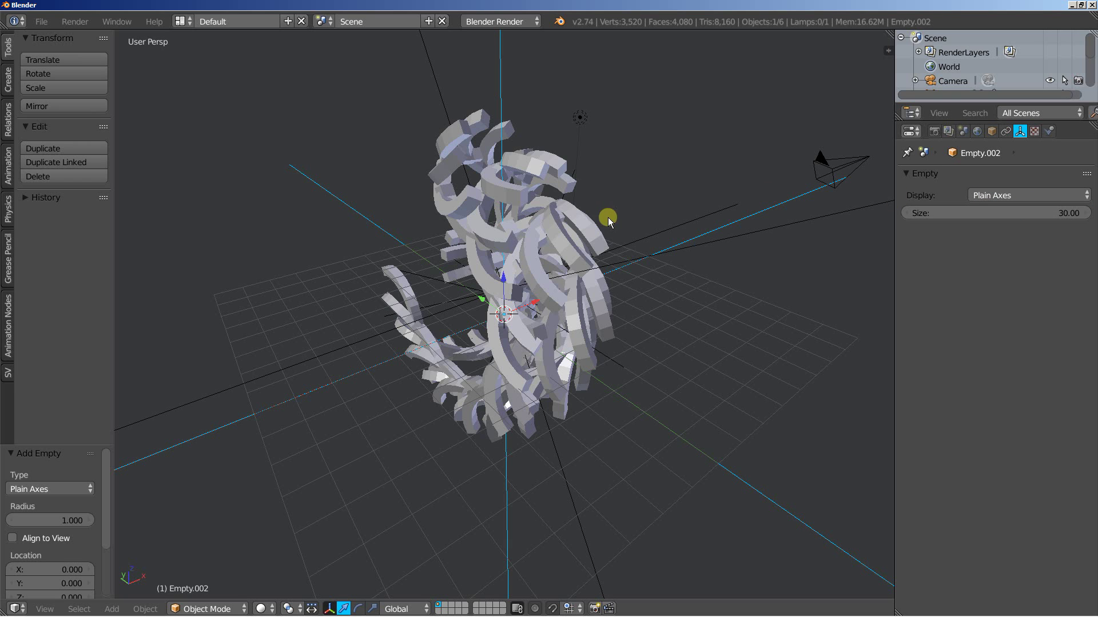
pyautogui.scroll(-3, 446, 290)
pyautogui.scroll(3, 446, 290)
# - Select the sculpture and add another Array modifier to its stack
pyautogui.rightClick(567, 221)
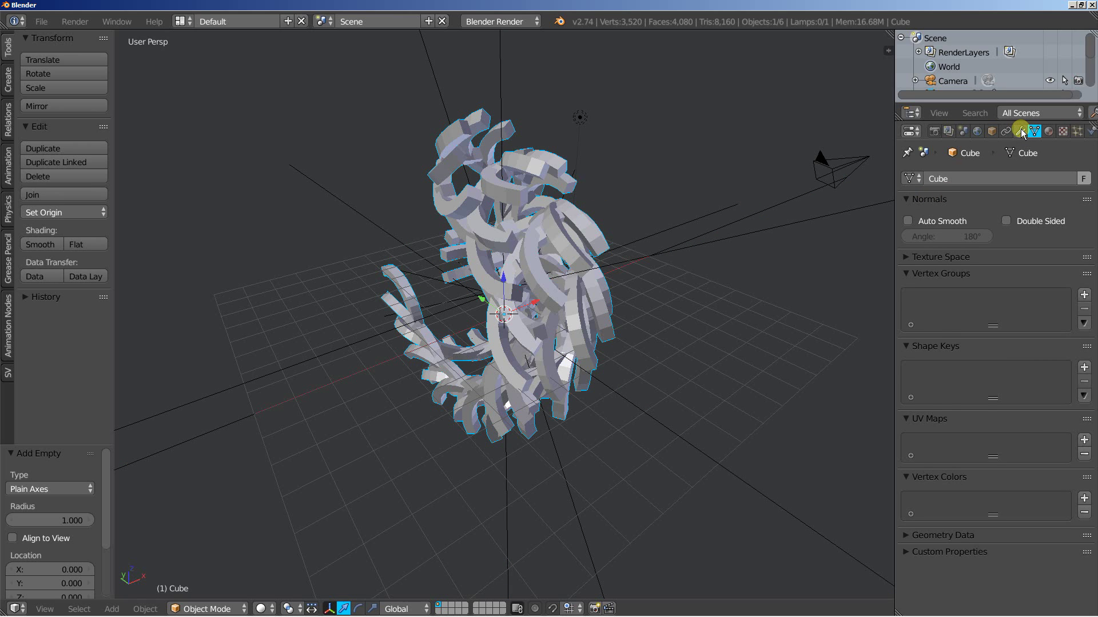
pyautogui.click(1021, 131)
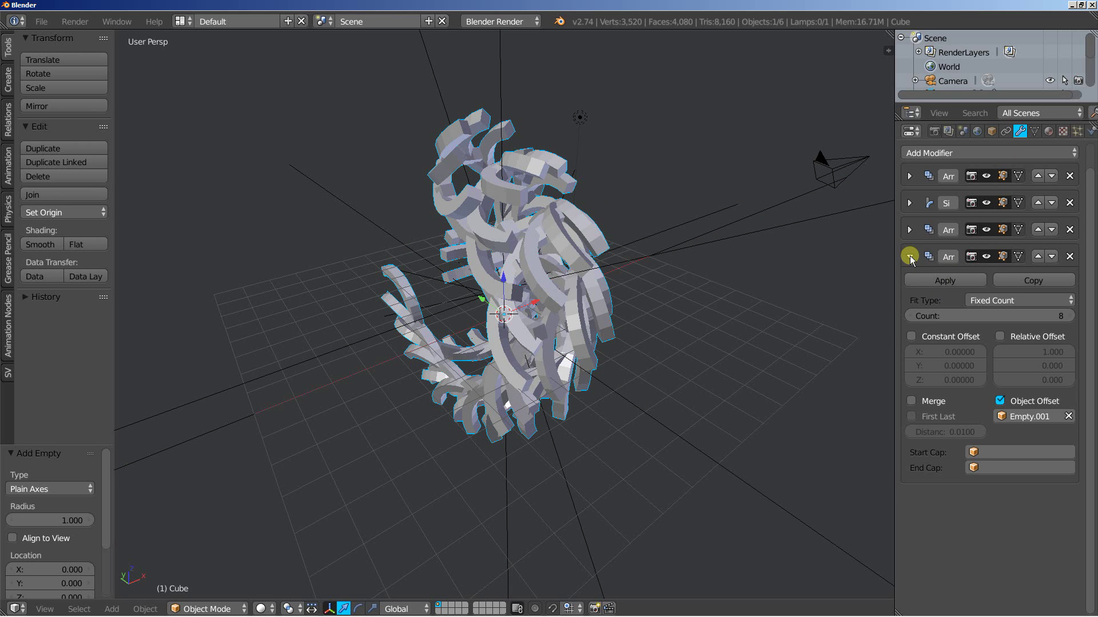
pyautogui.click(909, 256)
pyautogui.click(926, 153)
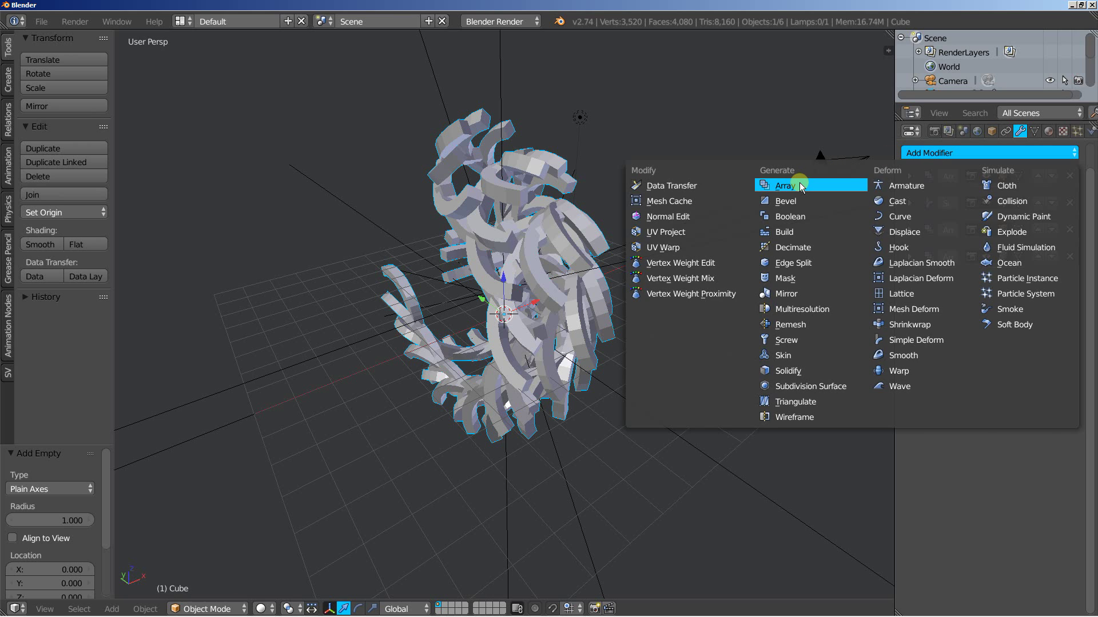
pyautogui.click(799, 184)
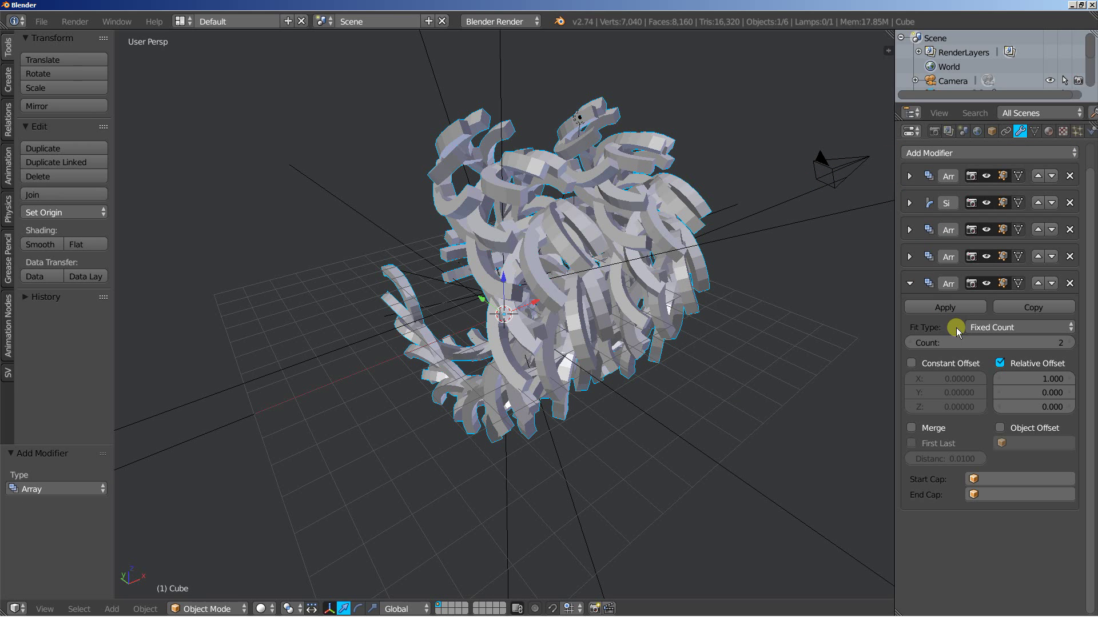
# - Disable Relative Offset and set Object Offset to Empty.002 on the new Array
pyautogui.click(999, 363)
pyautogui.click(1000, 427)
pyautogui.click(1017, 443)
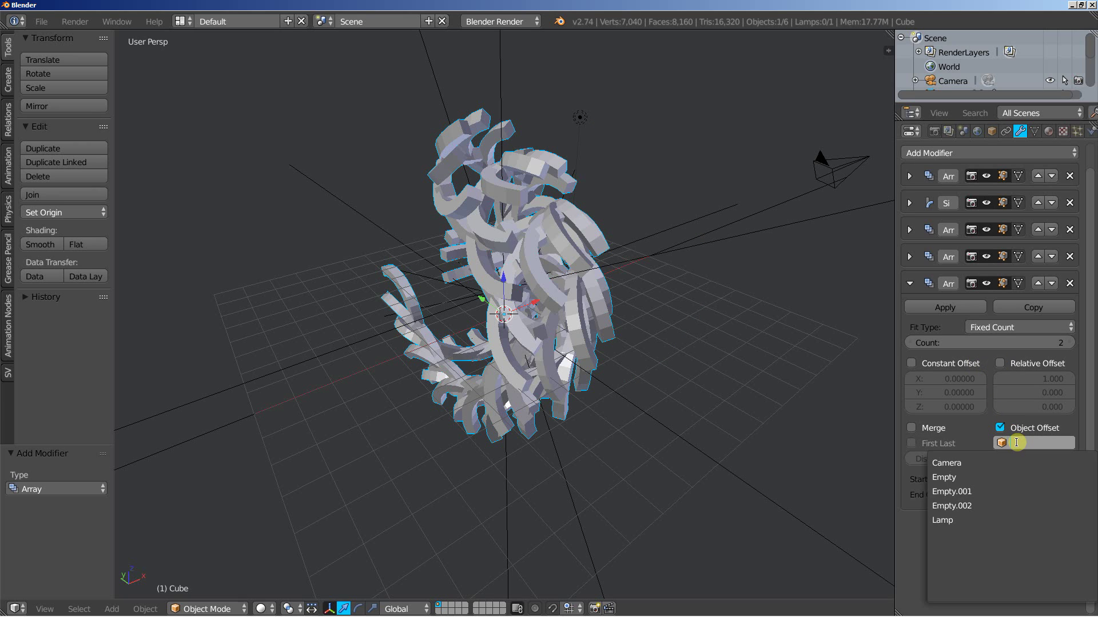
pyautogui.click(973, 504)
pyautogui.moveTo(514, 469)
pyautogui.mouseDown(button='middle')
pyautogui.moveTo(465, 467)
pyautogui.moveTo(530, 464)
pyautogui.mouseUp(button='middle')
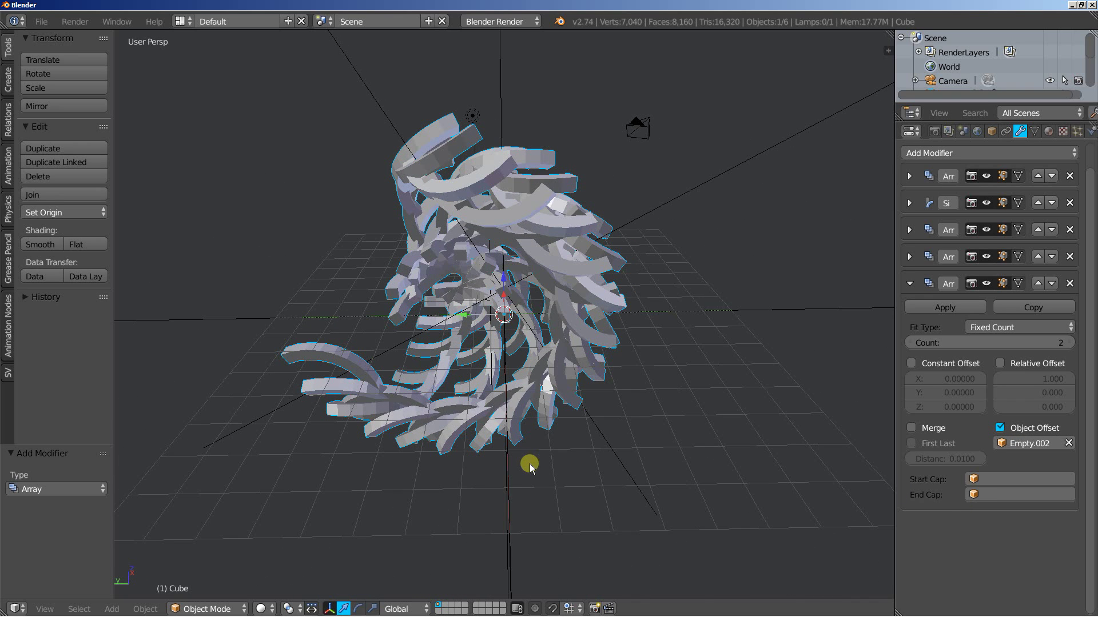
# - Raise the new Array's count to 24
pyautogui.click(1072, 343)
pyautogui.click(1072, 343)
pyautogui.click(1071, 343)
pyautogui.click(1072, 343)
pyautogui.click(1071, 343)
pyautogui.click(1071, 343)
pyautogui.click(1069, 343)
pyautogui.click(1067, 345)
pyautogui.moveTo(1026, 343); pyautogui.dragTo(1039, 349)
pyautogui.moveTo(732, 368); pyautogui.dragTo(592, 392, button='middle')
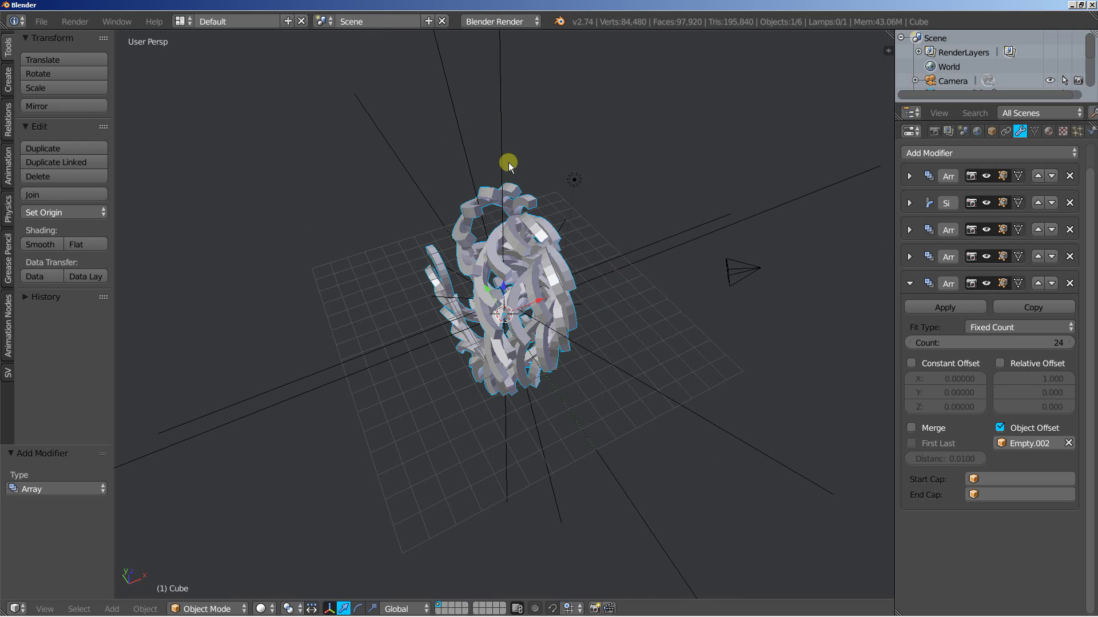
# - Select Empty.002 and move it along X to -2
pyautogui.rightClick(503, 142)
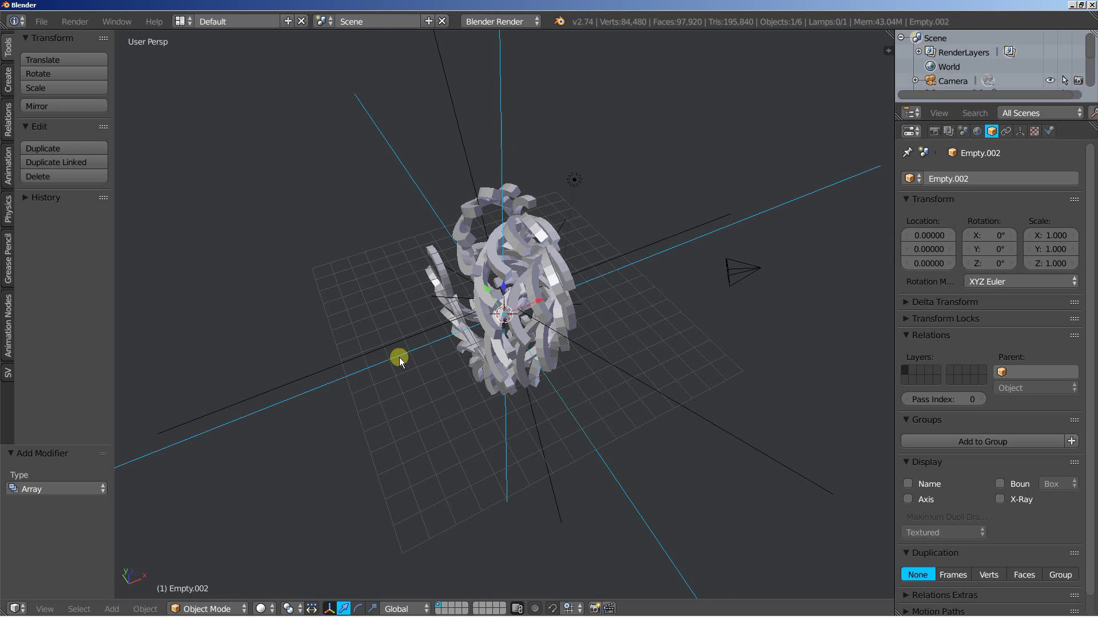
pyautogui.moveTo(434, 352); pyautogui.dragTo(453, 380, button='middle')
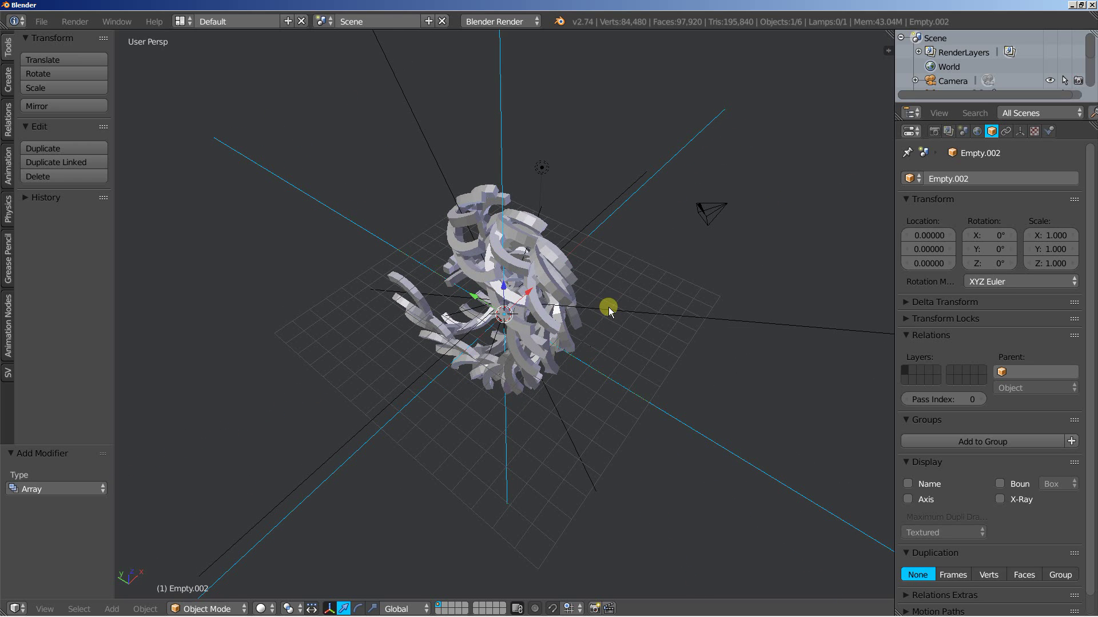
pyautogui.press('g')
pyautogui.press('x')
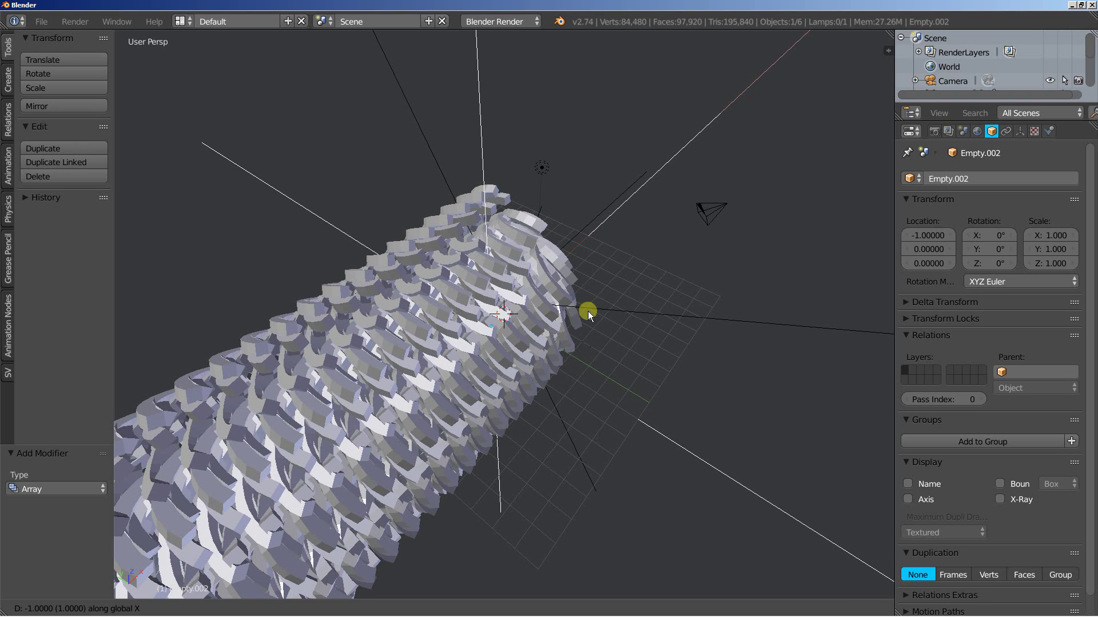
pyautogui.click(571, 315)
pyautogui.scroll(-5, 491, 349)
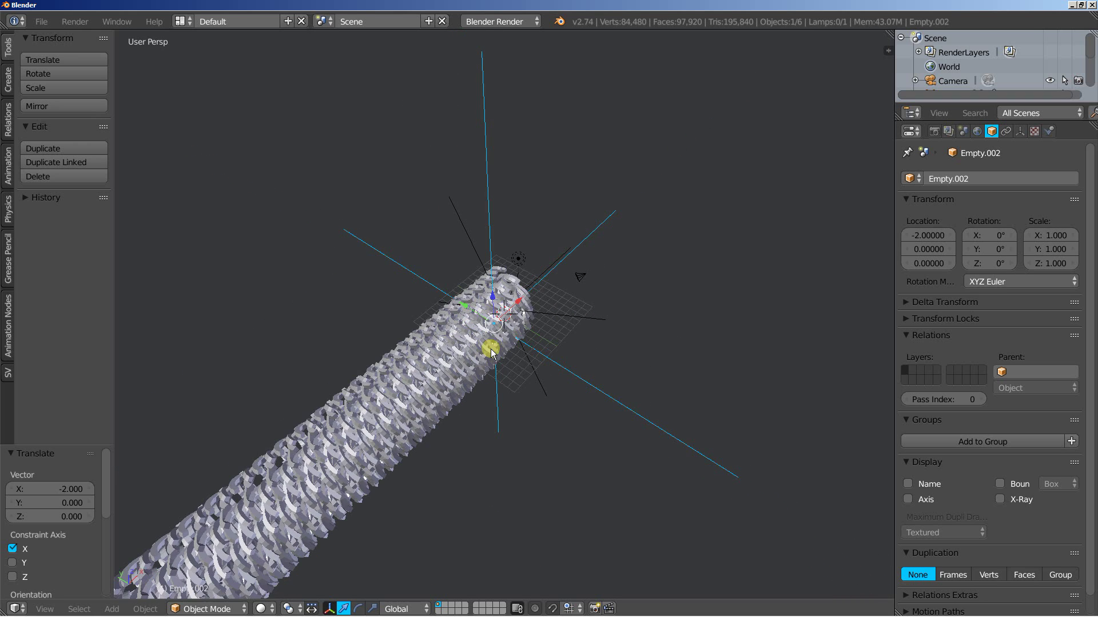
pyautogui.moveTo(490, 349); pyautogui.dragTo(443, 366, button='middle')
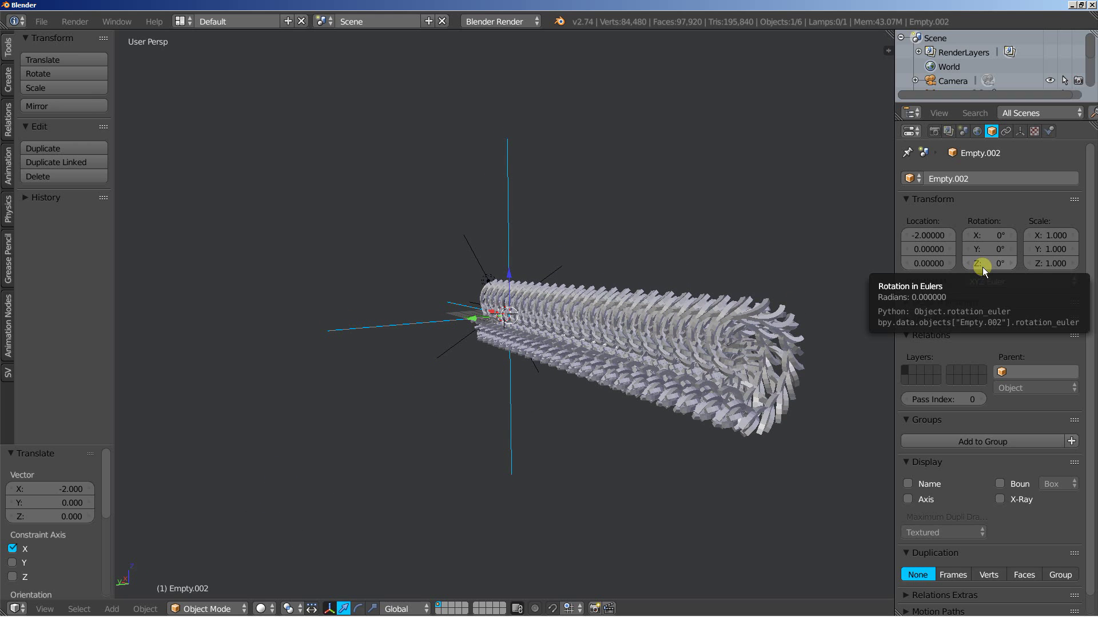
# - Adjust Empty.002's rotation, setting its Y rotation back to 0°
pyautogui.click(986, 247)
pyautogui.moveTo(991, 250)
pyautogui.mouseDown()
pyautogui.moveTo(1011, 242)
pyautogui.moveTo(1006, 265)
pyautogui.mouseUp()
pyautogui.write('0')
pyautogui.press('Return')
# - Move Empty.002 to Y 2.6 and X -2.99, orbiting to check the wider coral spread
pyautogui.moveTo(689, 431); pyautogui.dragTo(397, 387, button='middle')
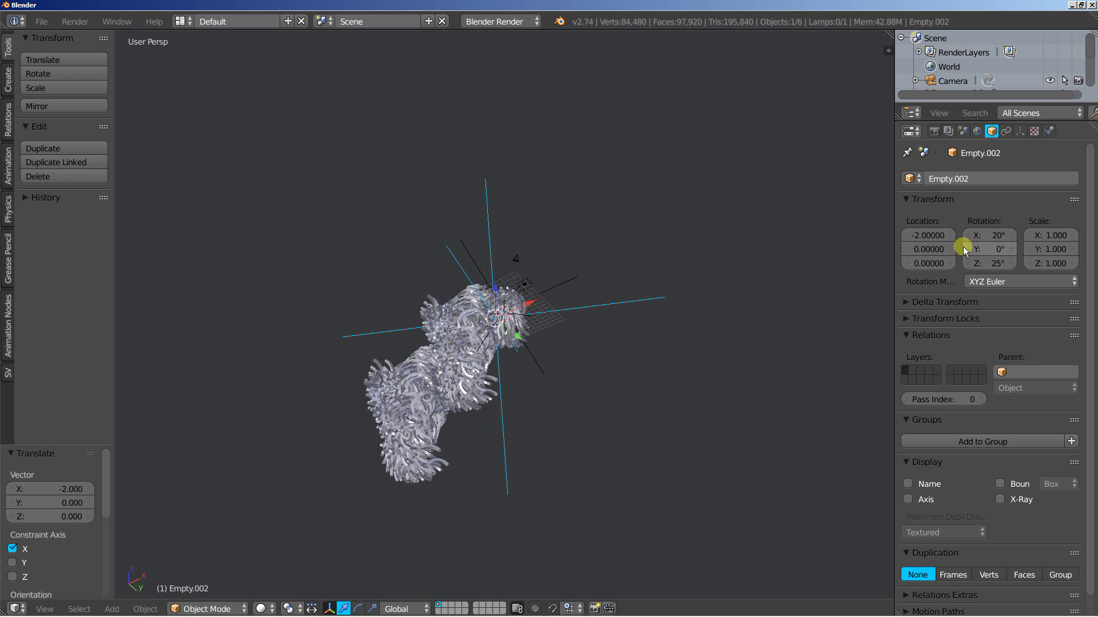
pyautogui.moveTo(921, 250); pyautogui.dragTo(780, 281)
pyautogui.moveTo(313, 489); pyautogui.dragTo(412, 497, button='middle')
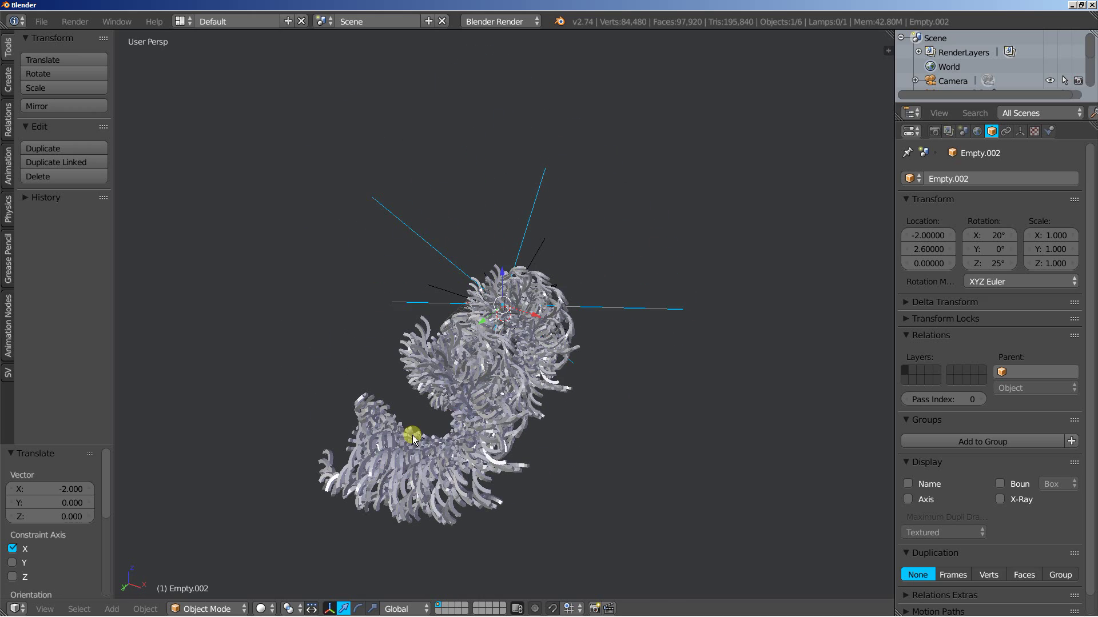
pyautogui.moveTo(321, 458); pyautogui.dragTo(399, 414, button='middle')
pyautogui.moveTo(548, 478); pyautogui.dragTo(446, 470, button='middle')
pyautogui.moveTo(935, 238); pyautogui.dragTo(878, 252)
pyautogui.moveTo(436, 362); pyautogui.dragTo(820, 344, button='middle')
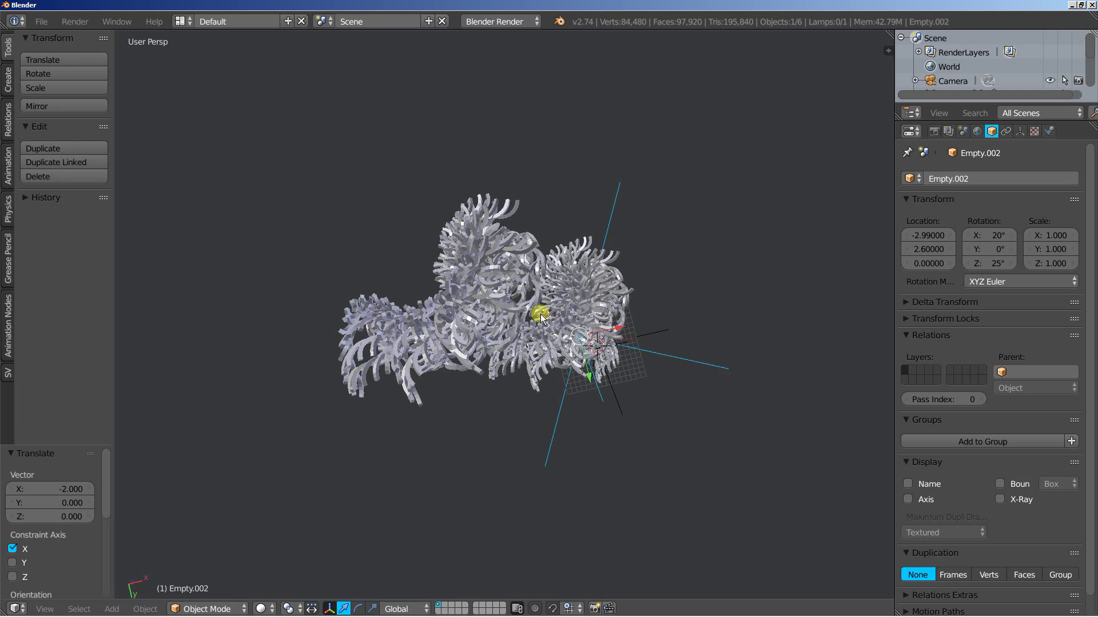
pyautogui.moveTo(540, 314)
pyautogui.mouseDown(button='middle')
pyautogui.moveTo(475, 306)
pyautogui.moveTo(496, 314)
pyautogui.moveTo(491, 295)
pyautogui.moveTo(503, 326)
pyautogui.moveTo(533, 323)
pyautogui.mouseUp(button='middle')
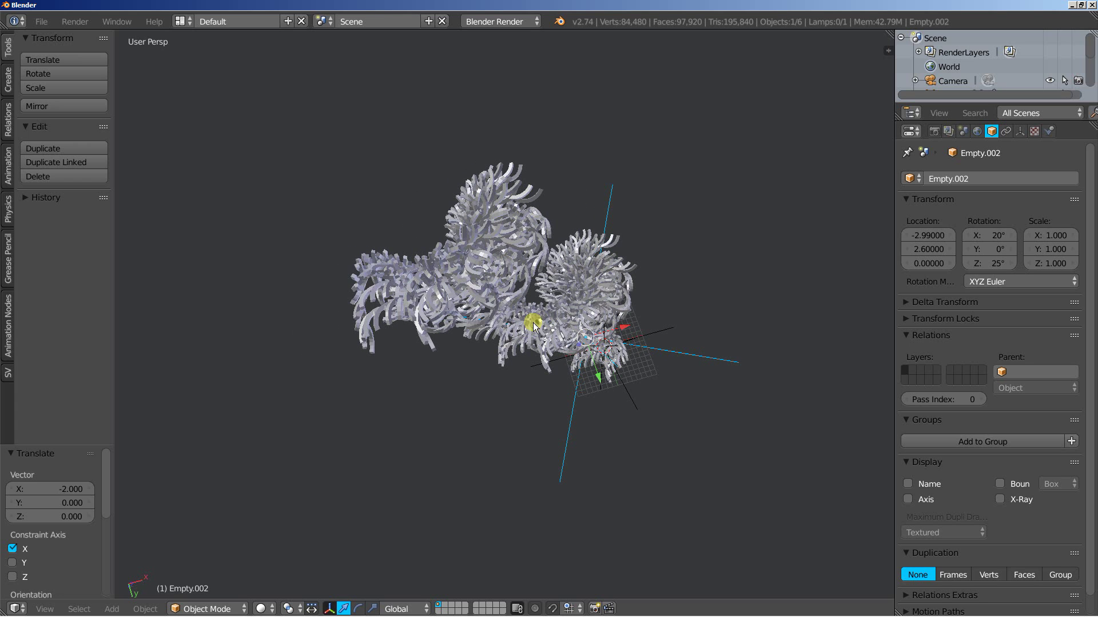
# - Align the camera to the view and set its location to -25, 10, 80
pyautogui.press('ctrl+alt+KP_0')
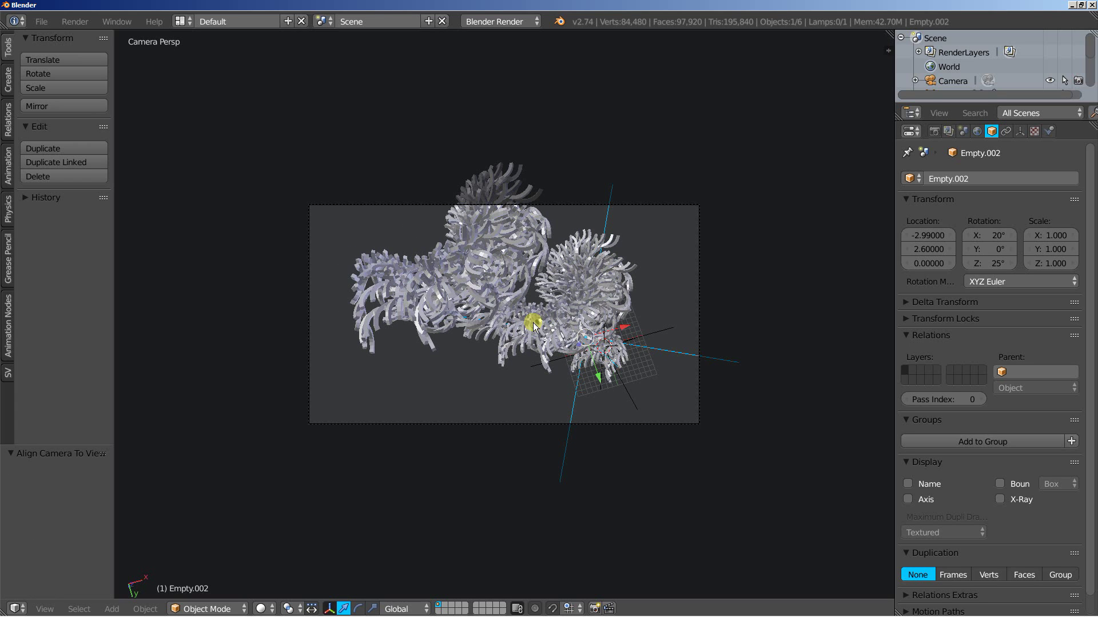
pyautogui.rightClick(609, 204)
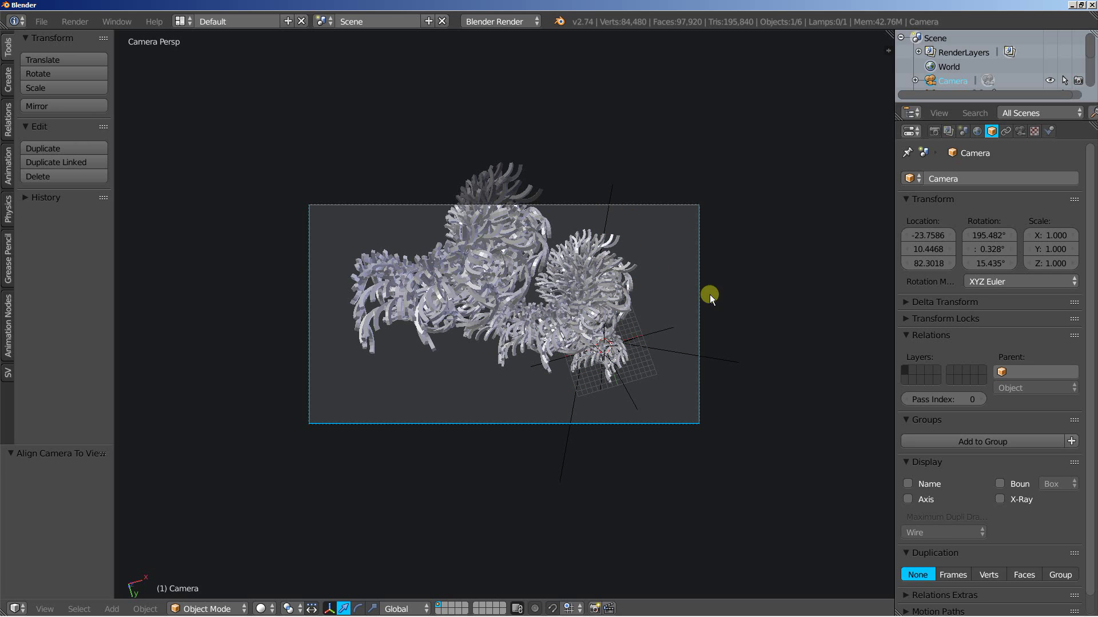
pyautogui.doubleClick(925, 235)
pyautogui.press('Return')
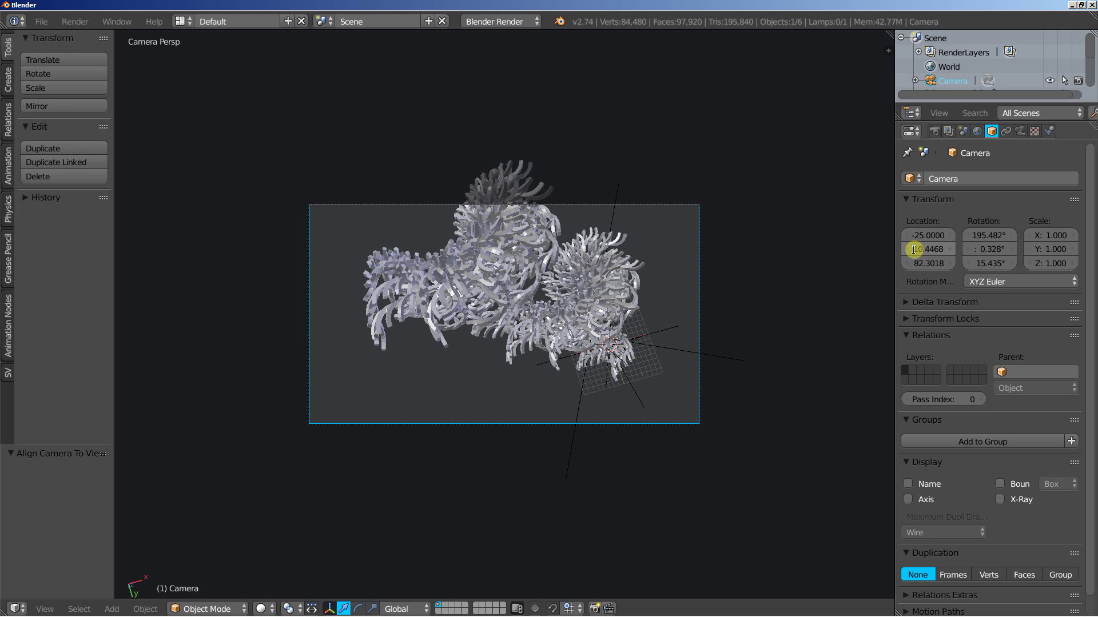
pyautogui.doubleClick(914, 250)
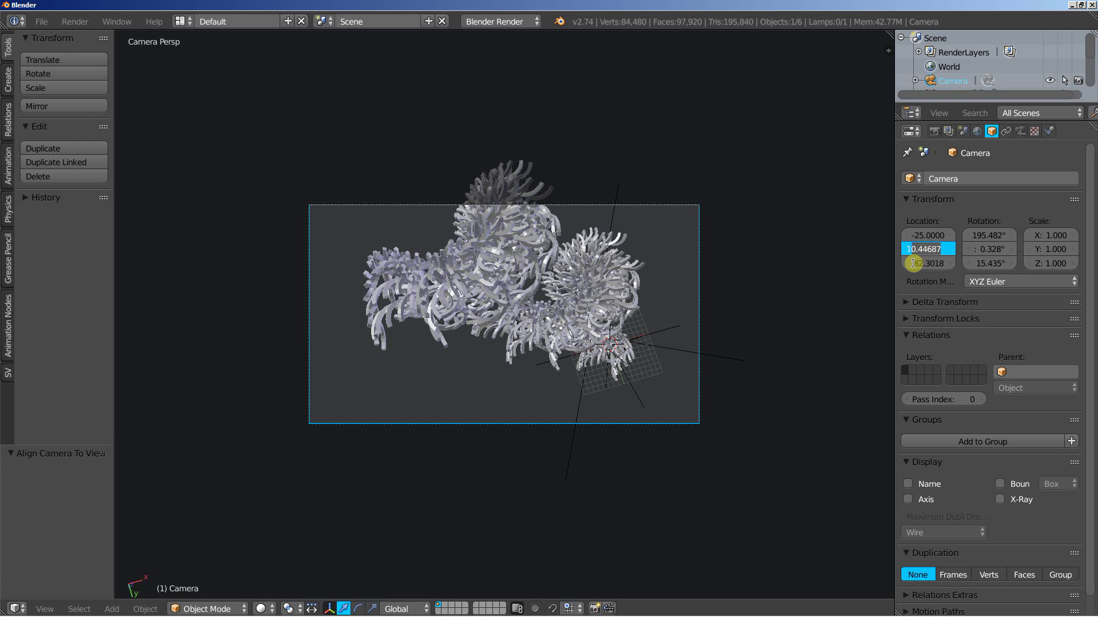
pyautogui.press('Return')
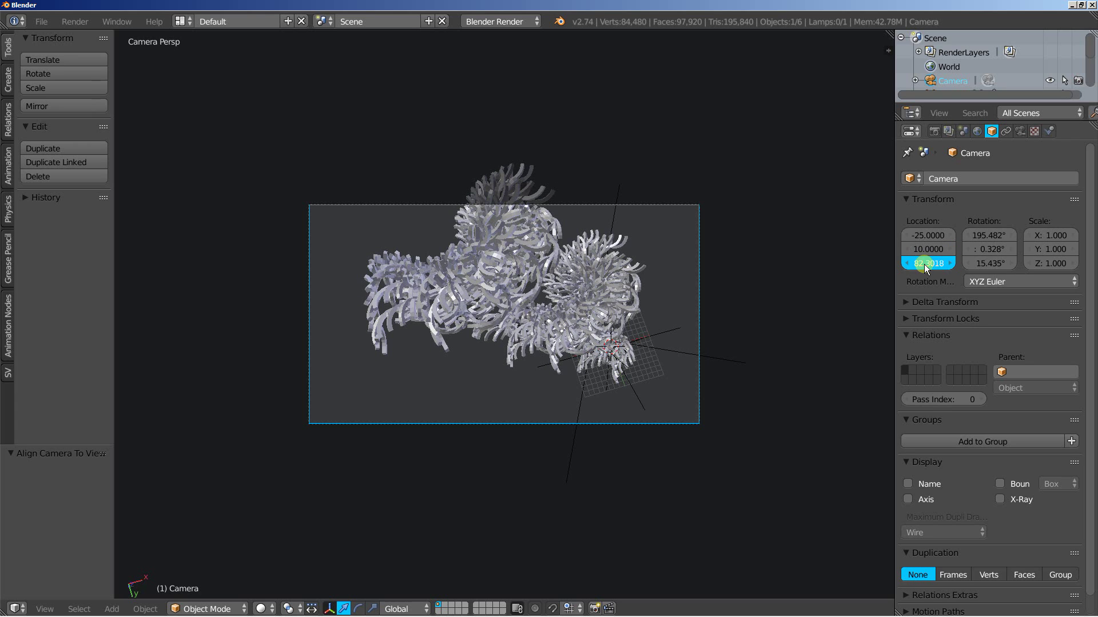
pyautogui.click(927, 266)
pyautogui.write('-80')
pyautogui.press('Return')
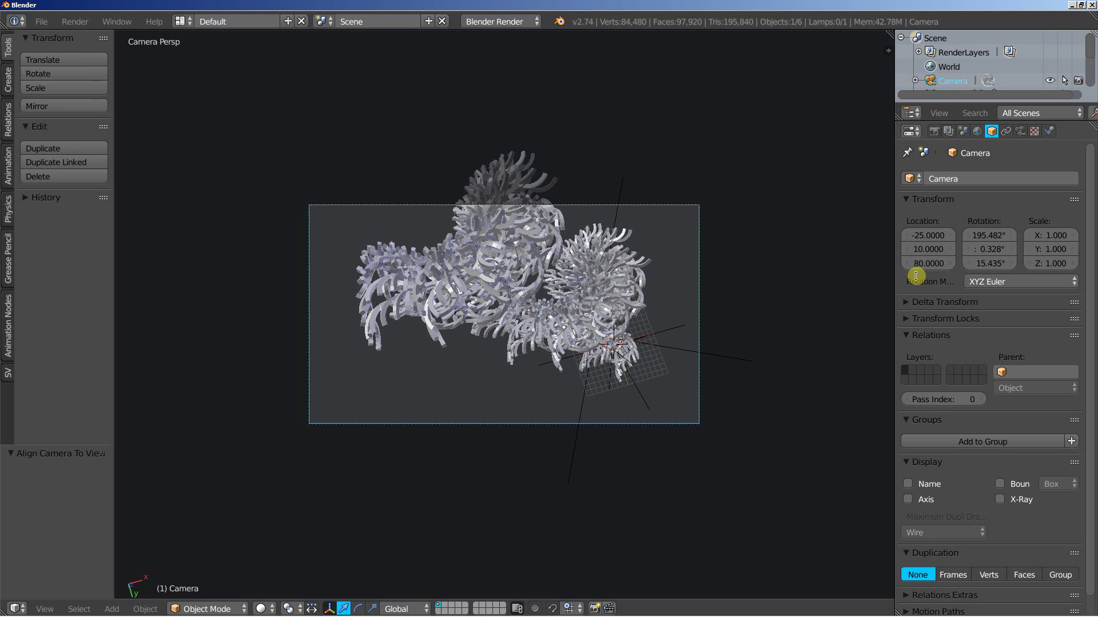
# - Rotate the camera to X 195°, Y -10°, Z 50° to frame the coral
pyautogui.click(987, 235)
pyautogui.write('195')
pyautogui.press('Return')
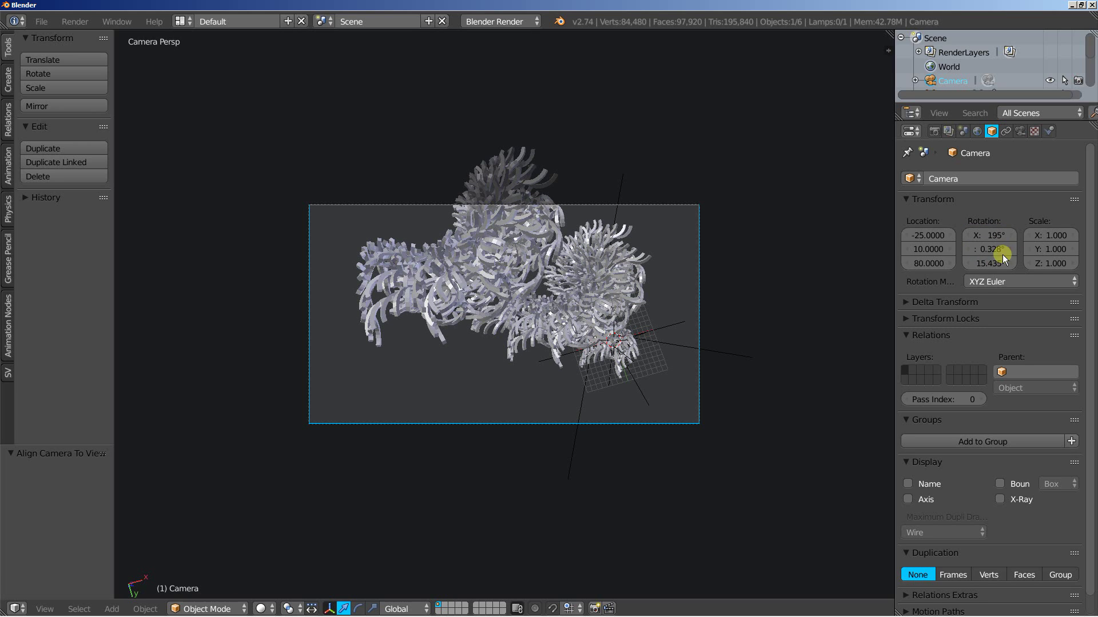
pyautogui.click(989, 250)
pyautogui.write('0')
pyautogui.press('Return')
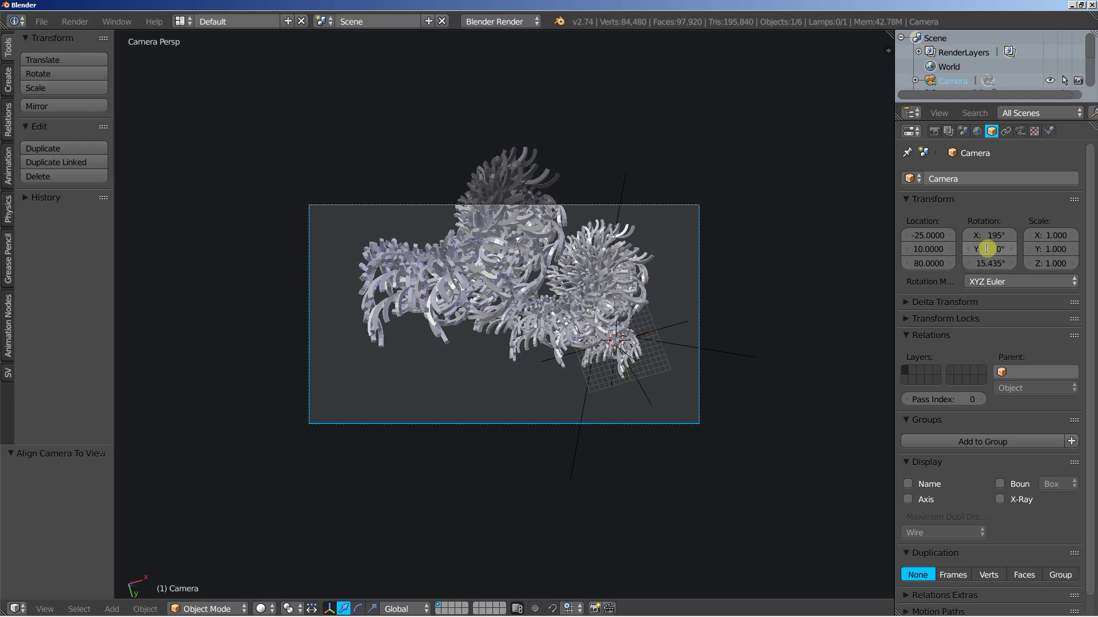
pyautogui.write('15')
pyautogui.press('Return')
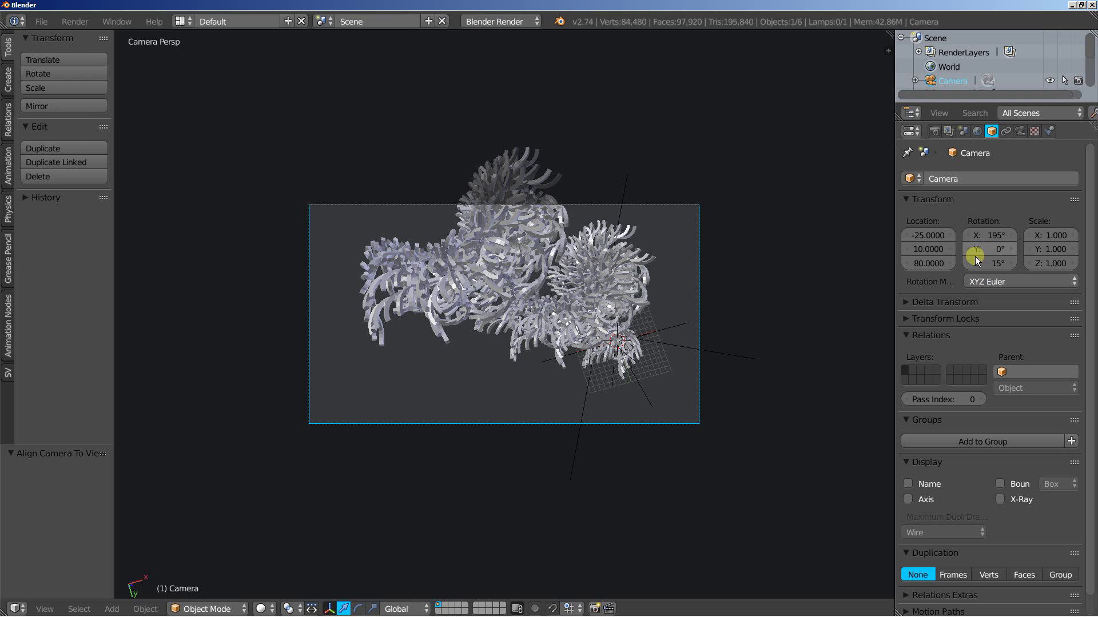
pyautogui.moveTo(979, 248); pyautogui.dragTo(1009, 268)
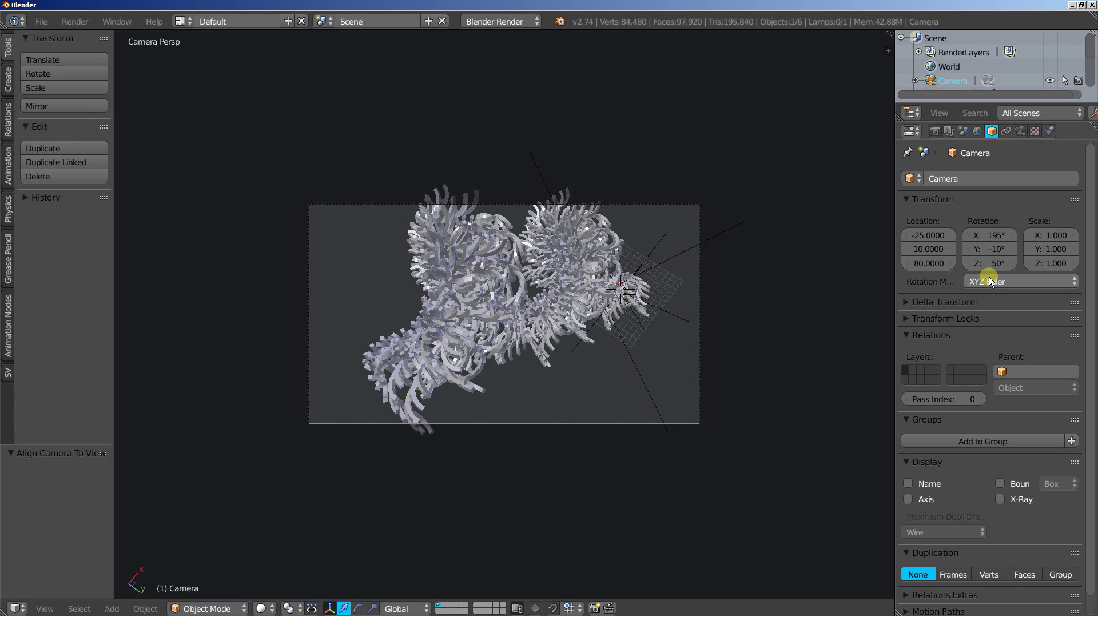
pyautogui.scroll(2, 441, 283)
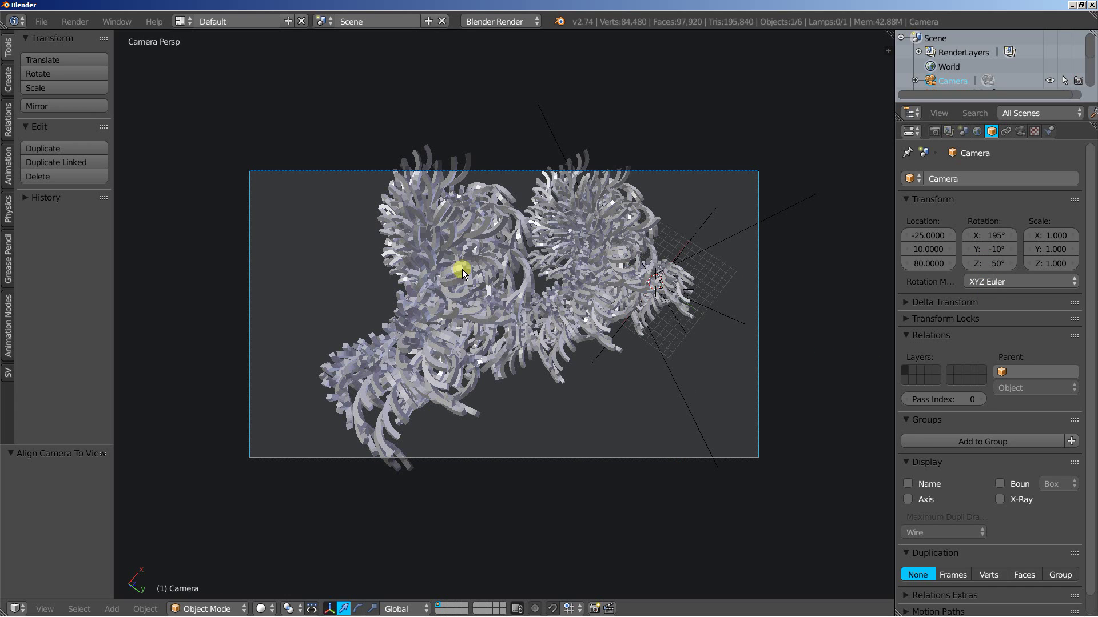
# - Lower the camera lens focal length from 35 to 30 mm to widen the frame
pyautogui.click(1020, 132)
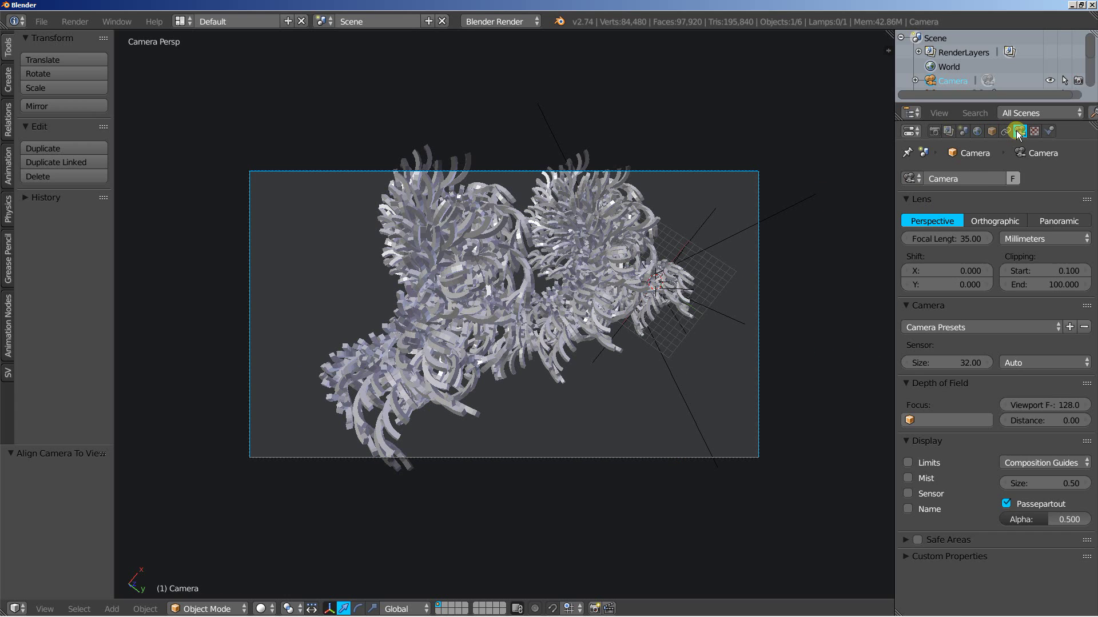
pyautogui.moveTo(956, 239); pyautogui.dragTo(712, 258)
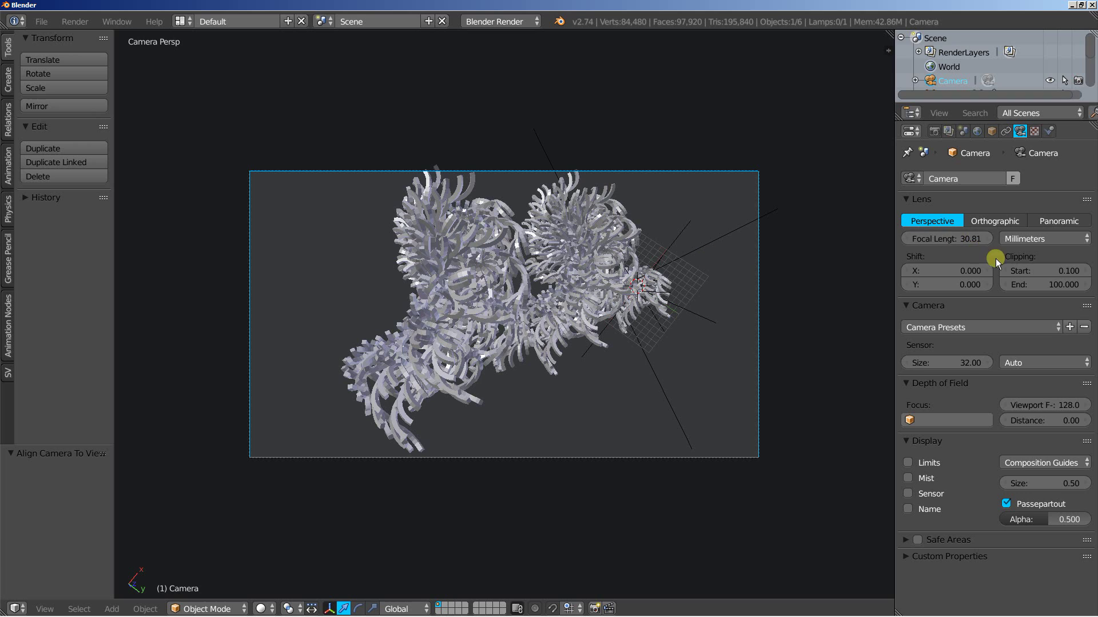
pyautogui.click(963, 238)
pyautogui.write('30')
pyautogui.press('Return')
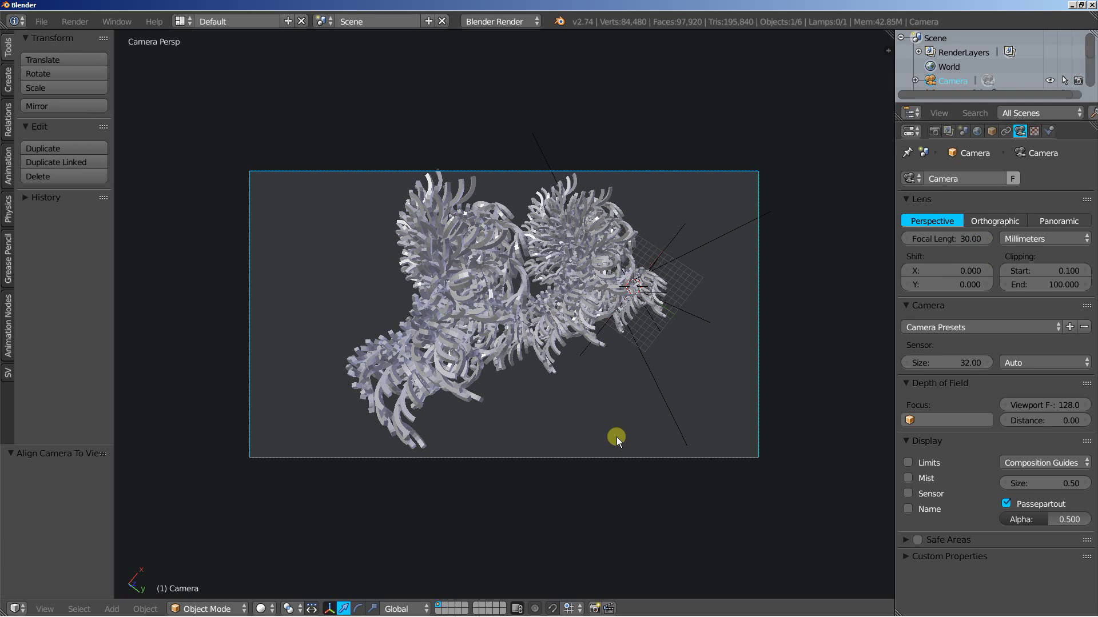
# - Add a Subdivision Surface modifier to the coral Cube and apply smooth shading
pyautogui.press('Home')
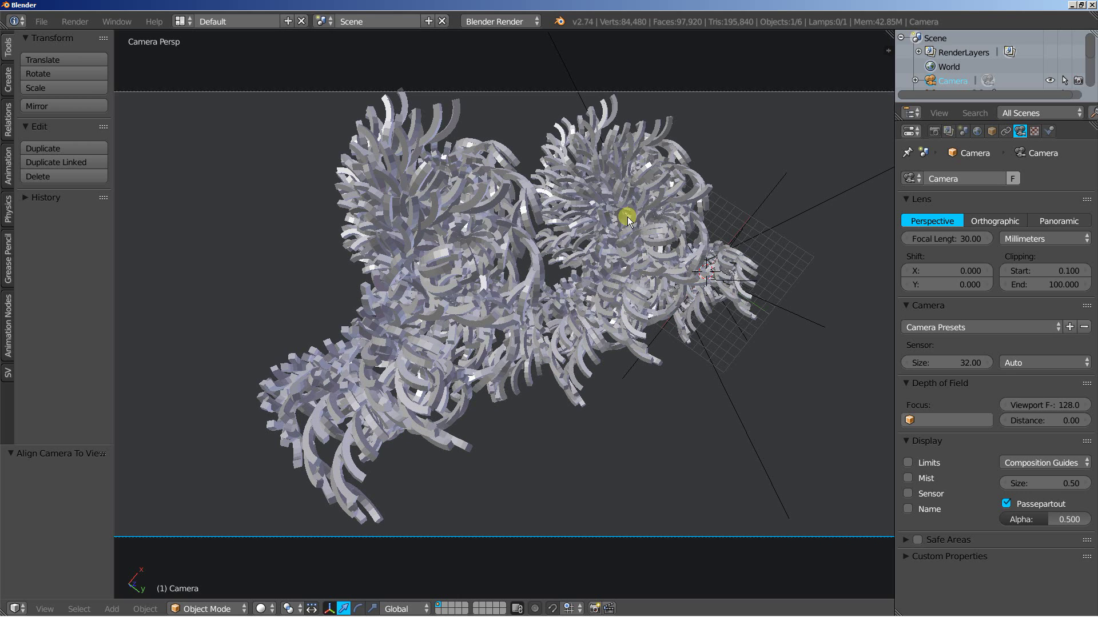
pyautogui.rightClick(503, 264)
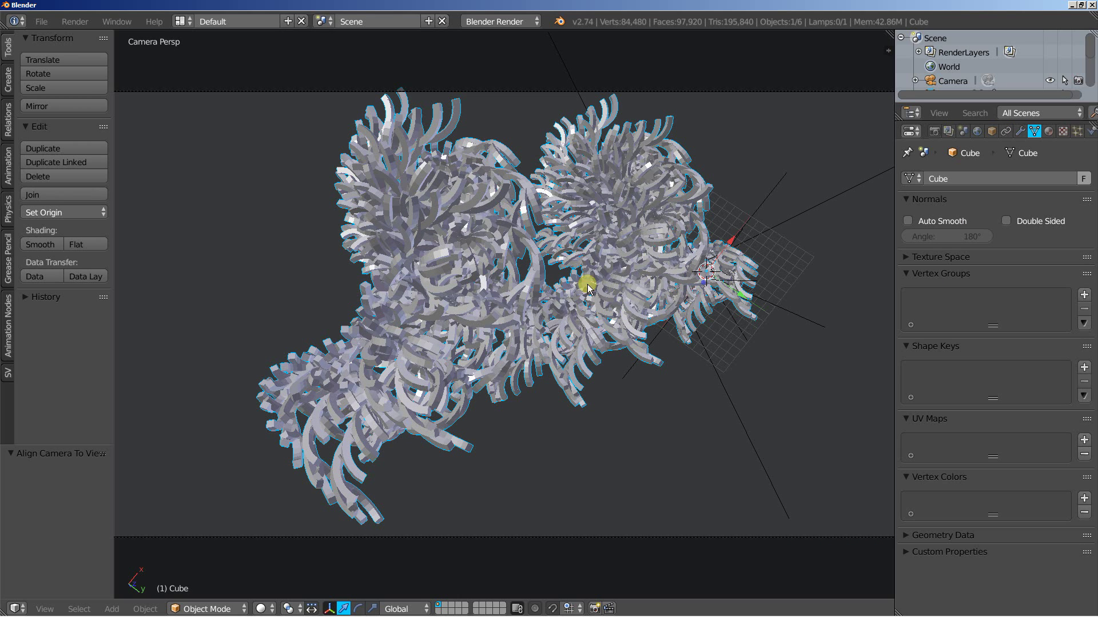
pyautogui.click(1020, 131)
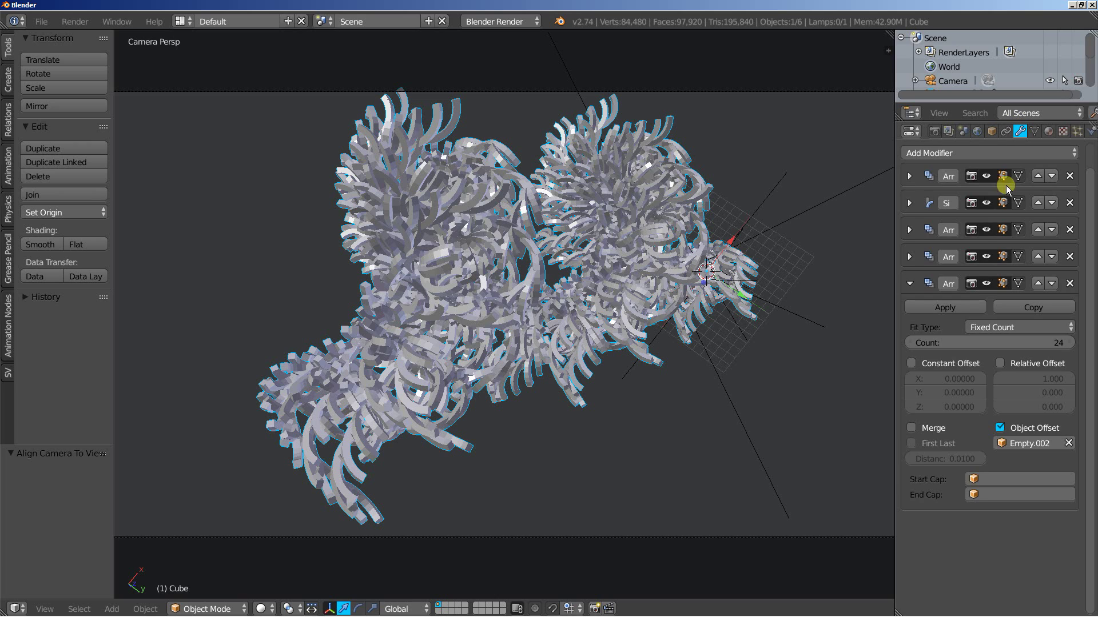
pyautogui.click(942, 153)
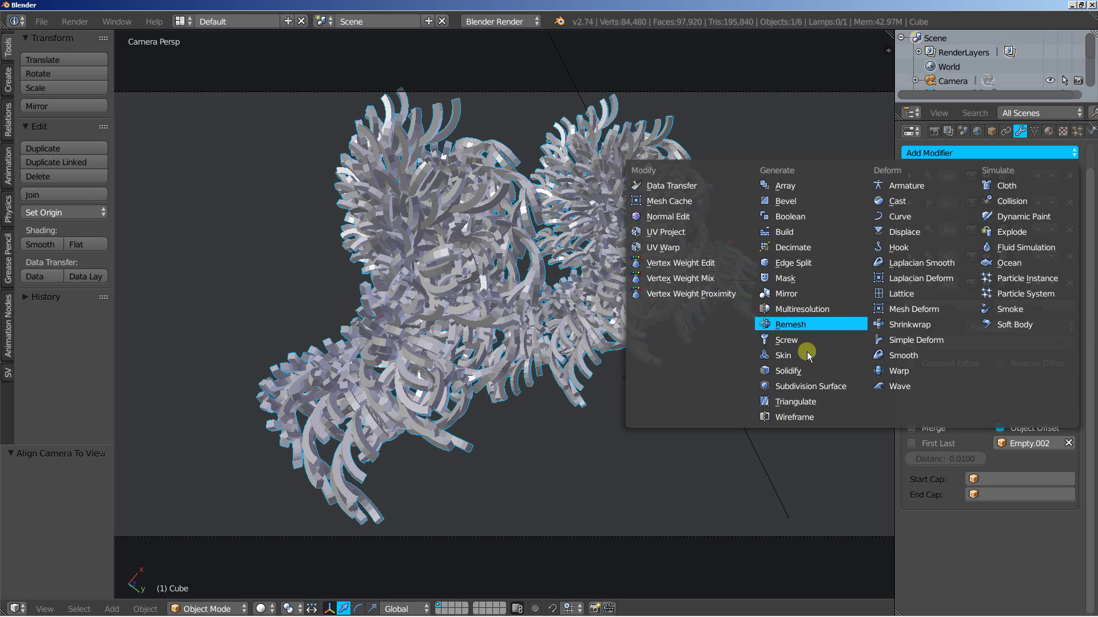
pyautogui.click(803, 387)
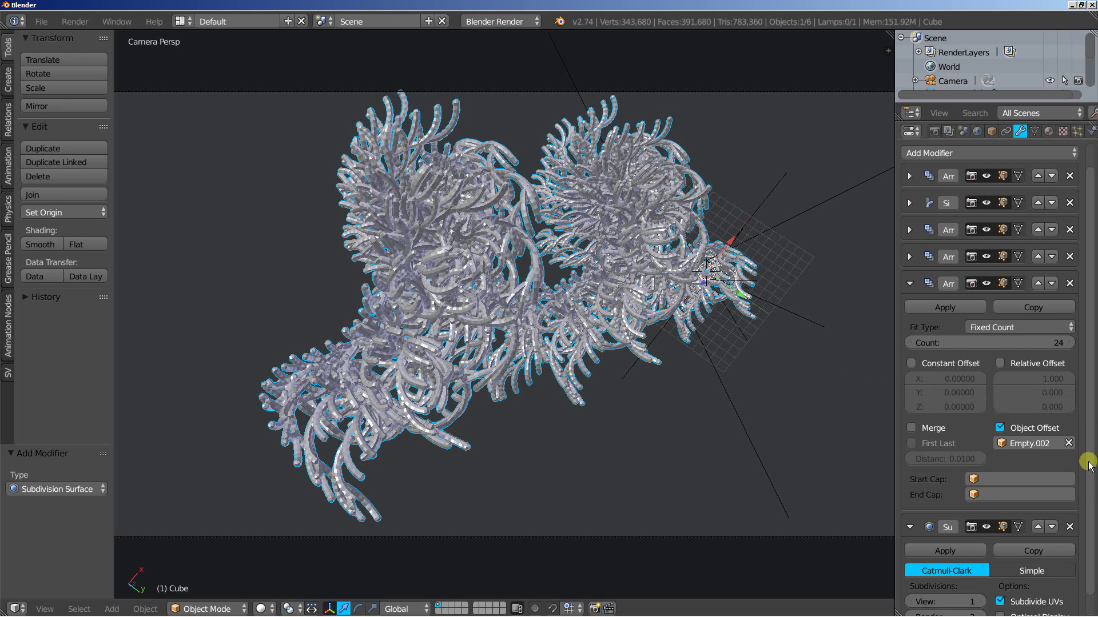
pyautogui.scroll(-1, 1086, 486)
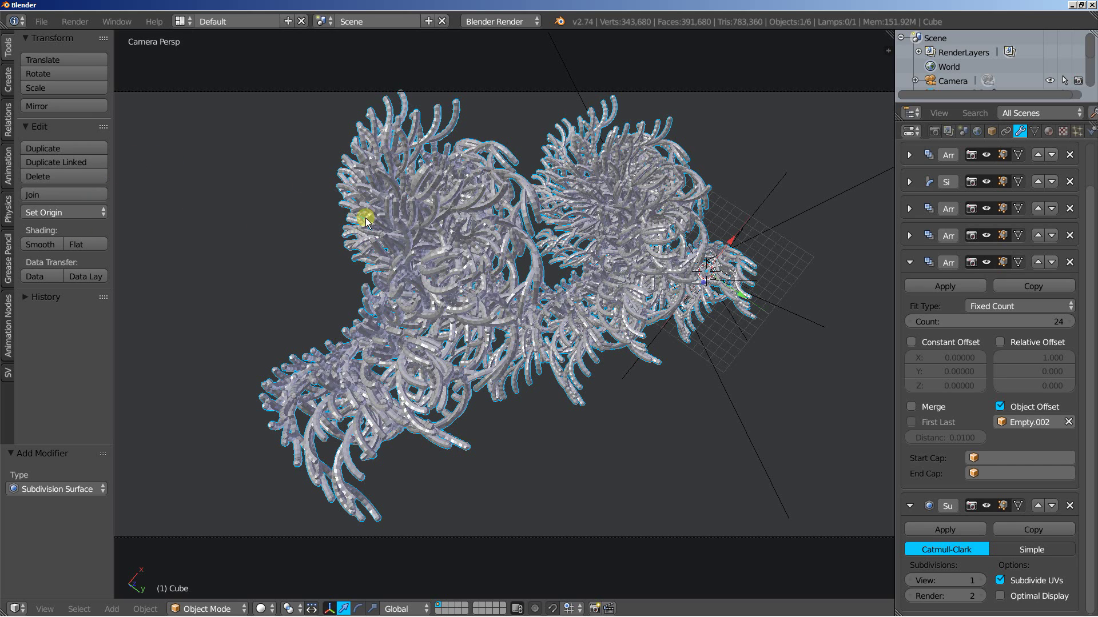
pyautogui.click(40, 245)
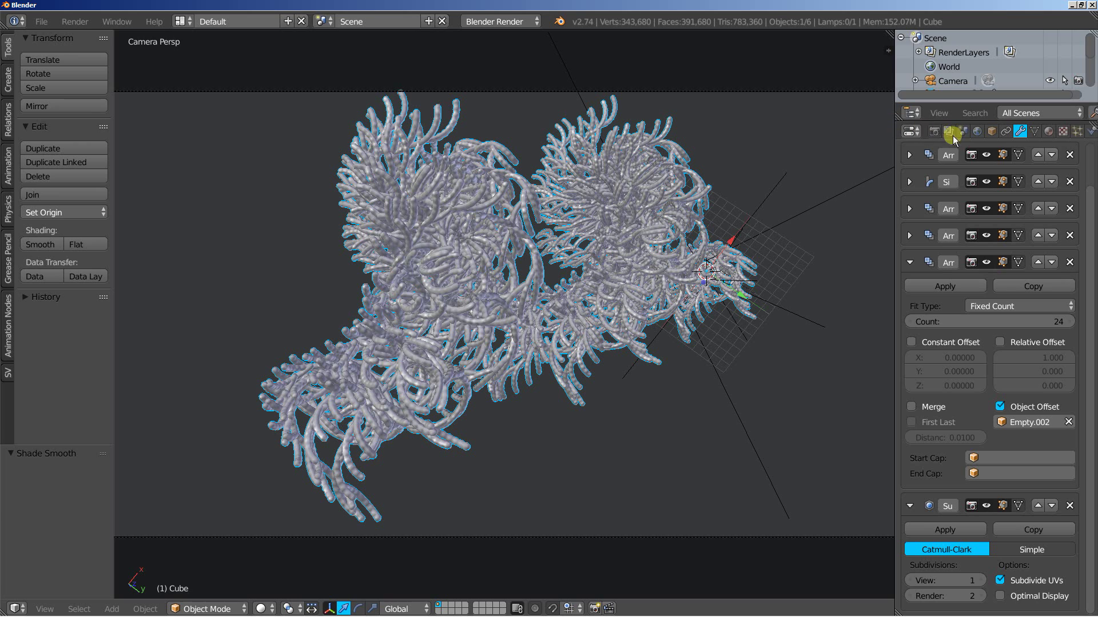
# - Switch the render engine to Cycles and give the coral a node-based Glass BSDF material
pyautogui.click(499, 21)
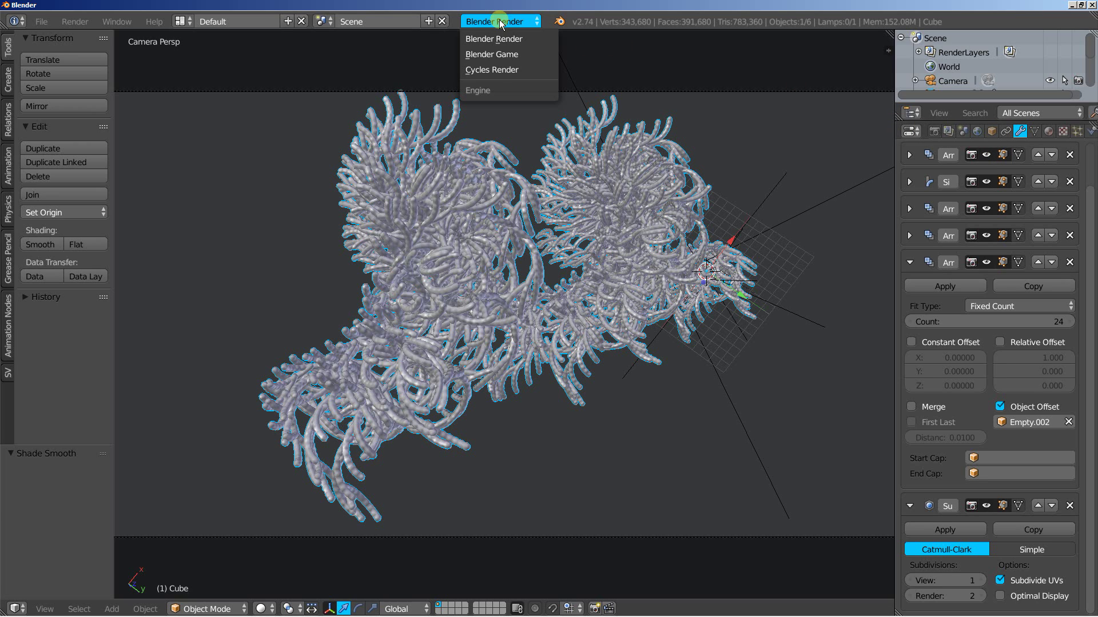
pyautogui.click(495, 70)
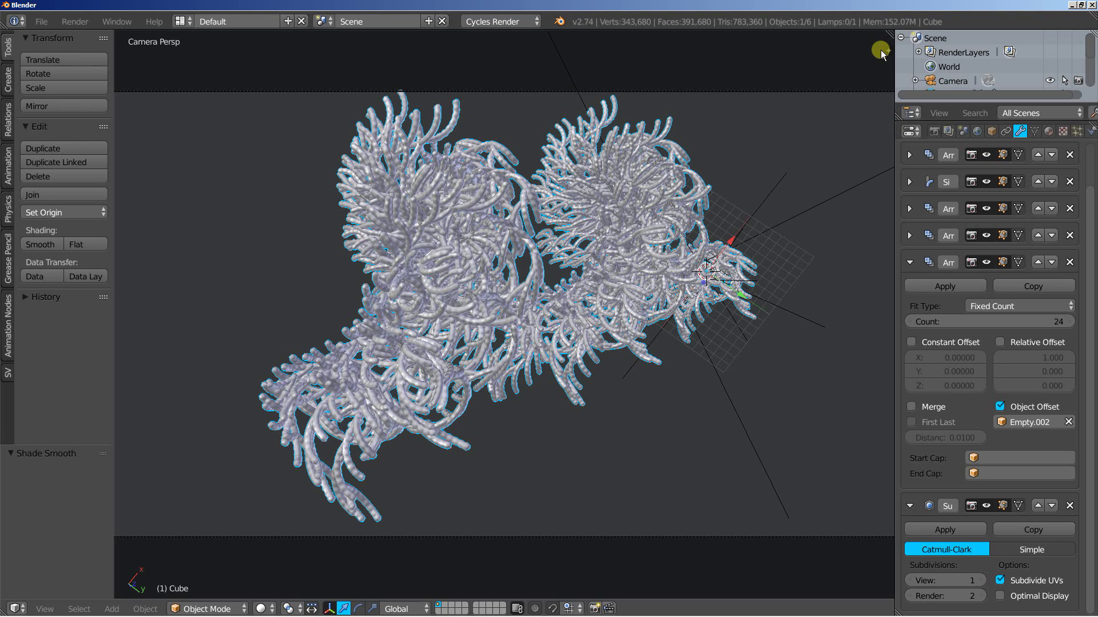
pyautogui.click(1048, 131)
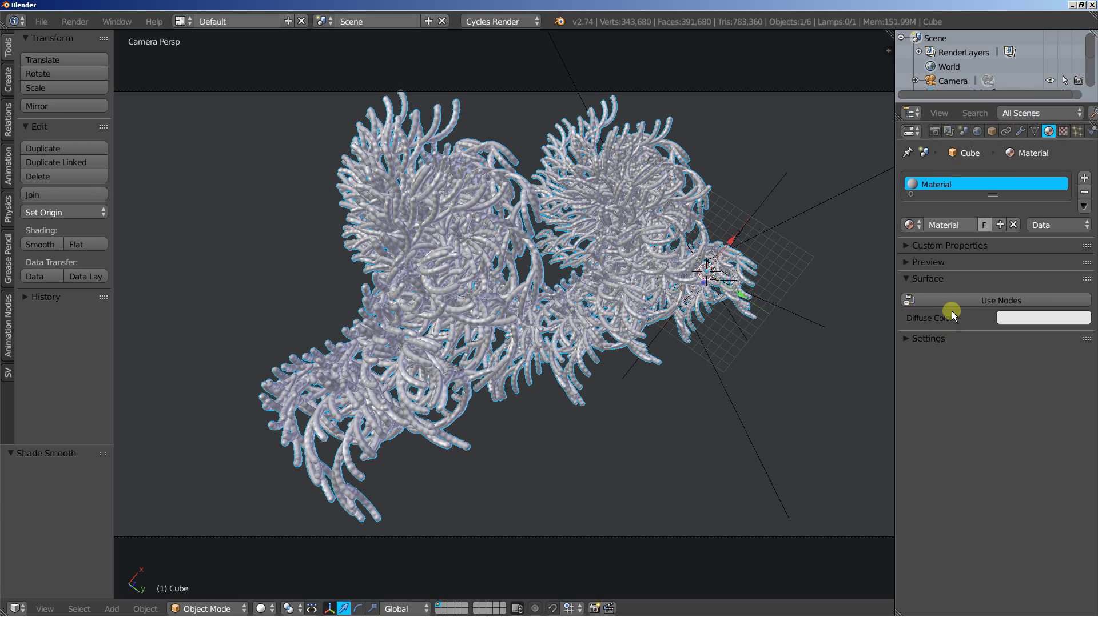
pyautogui.click(967, 299)
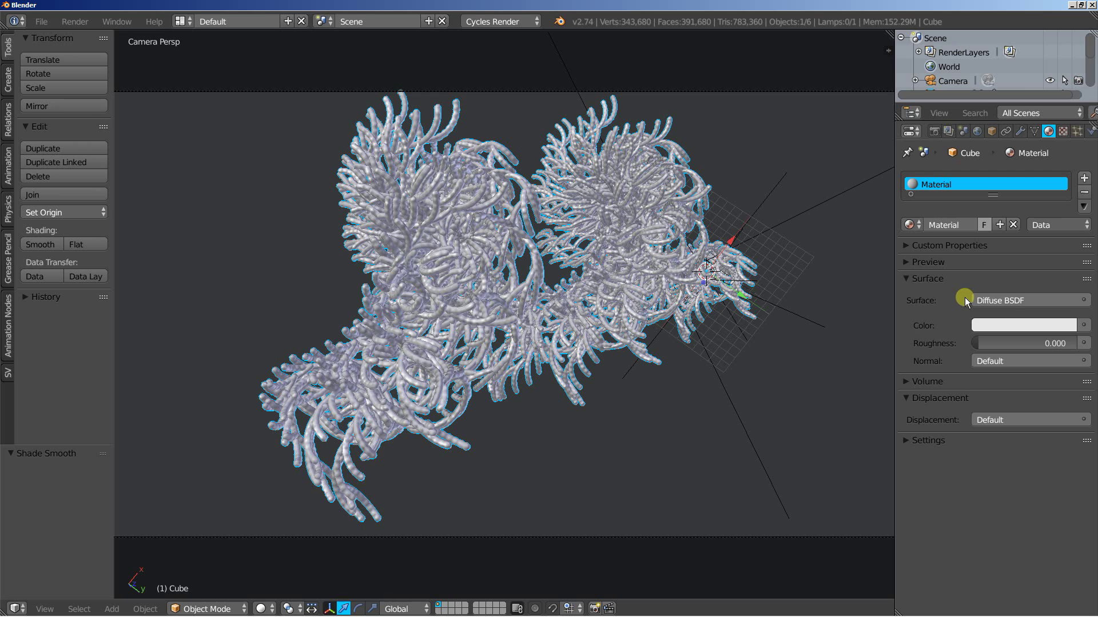
pyautogui.click(1006, 301)
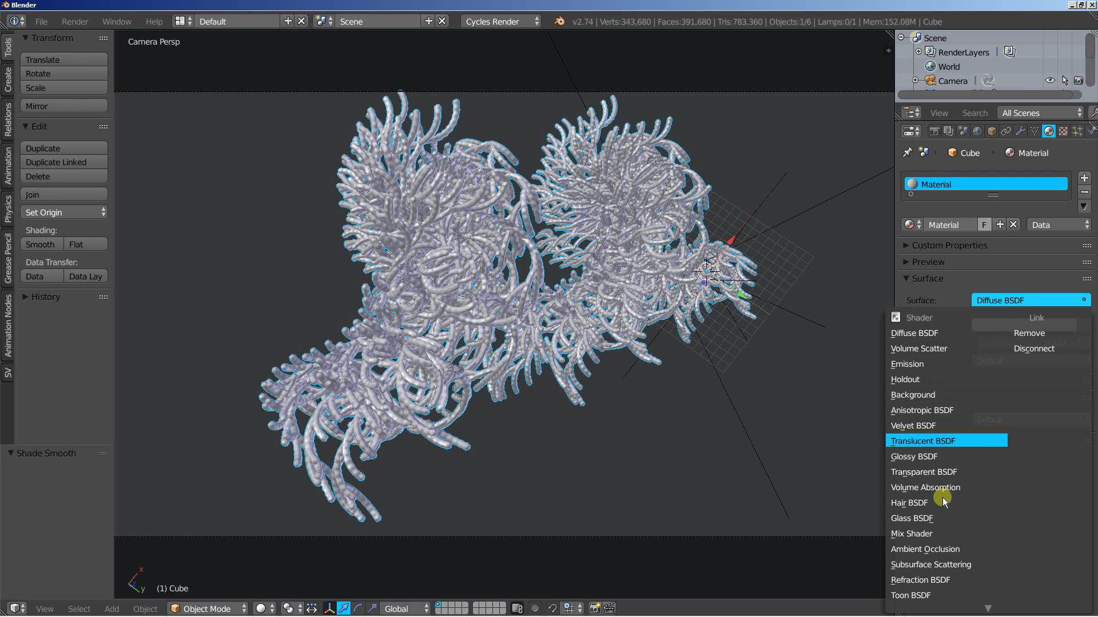
pyautogui.click(930, 518)
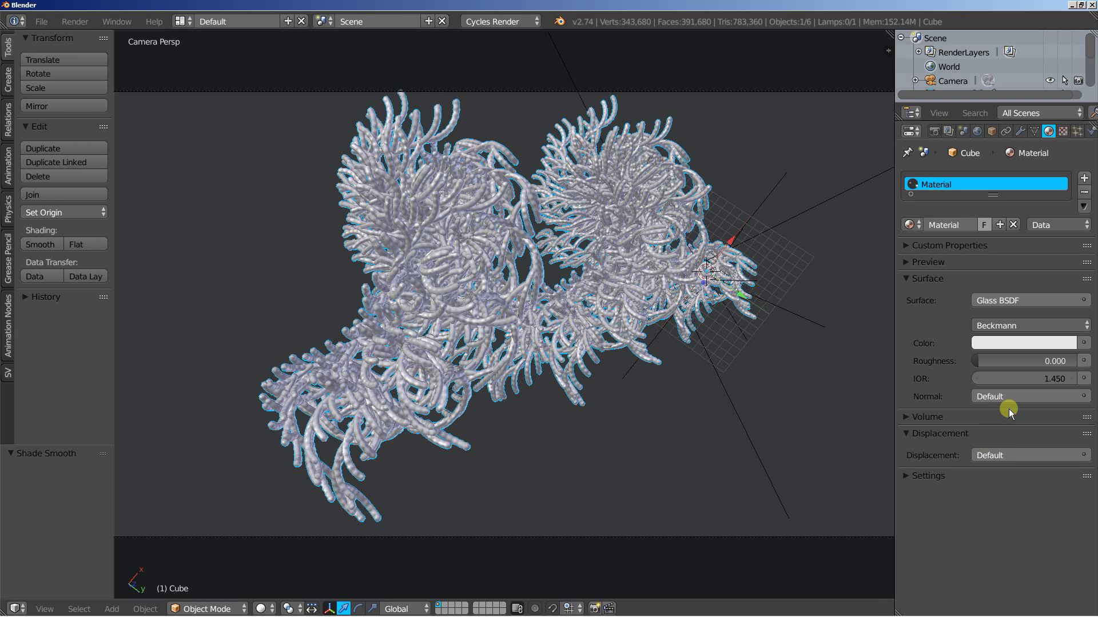
# - Tint the glass light blue and lower its IOR to 1.350
pyautogui.click(993, 342)
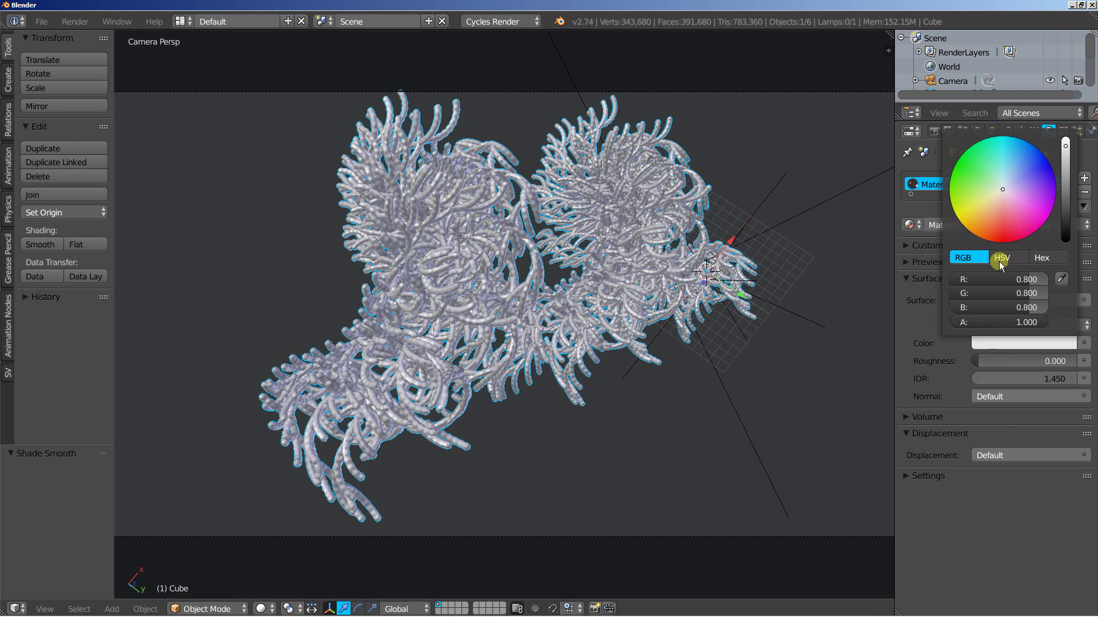
pyautogui.click(1019, 172)
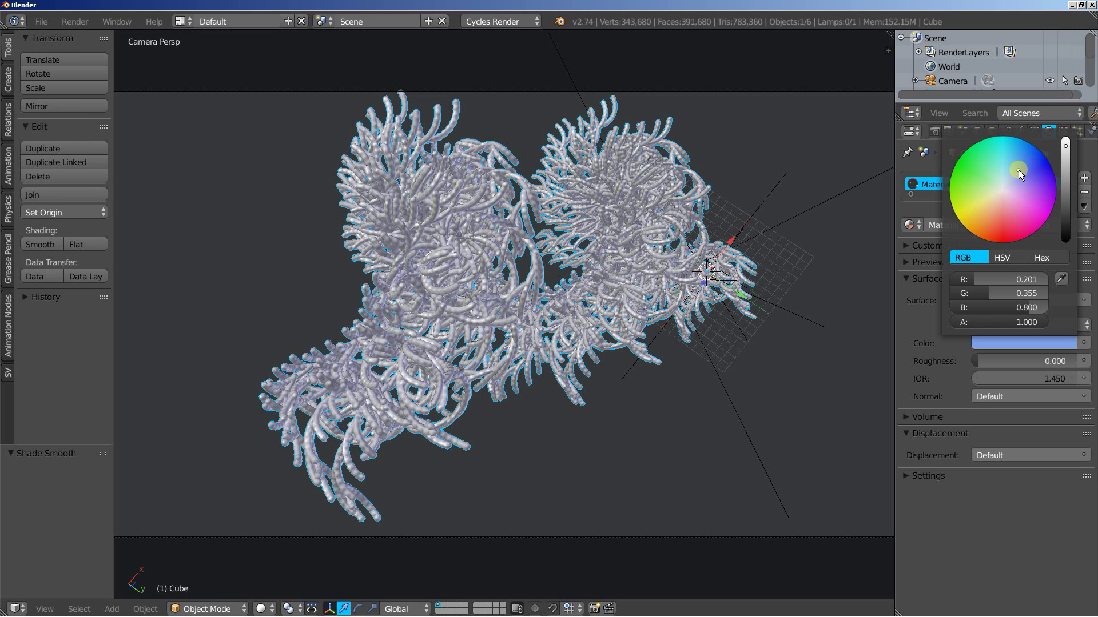
pyautogui.click(1024, 279)
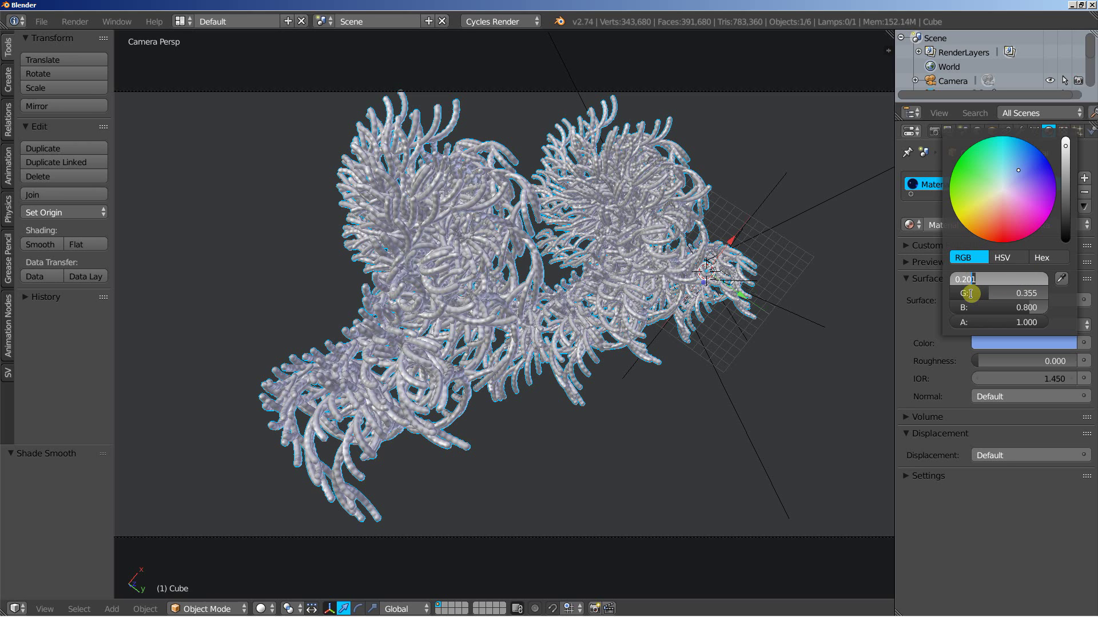
pyautogui.click(1015, 520)
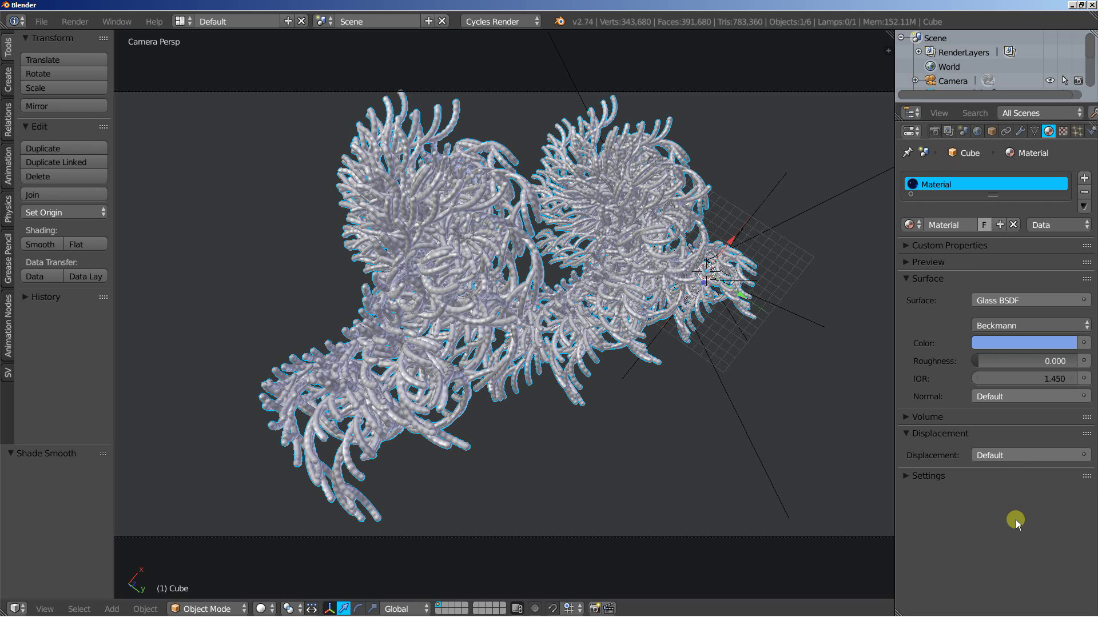
pyautogui.click(979, 380)
# - Enable World nodes and raise the Background colour from near-black to a 0.404 grey
pyautogui.click(976, 132)
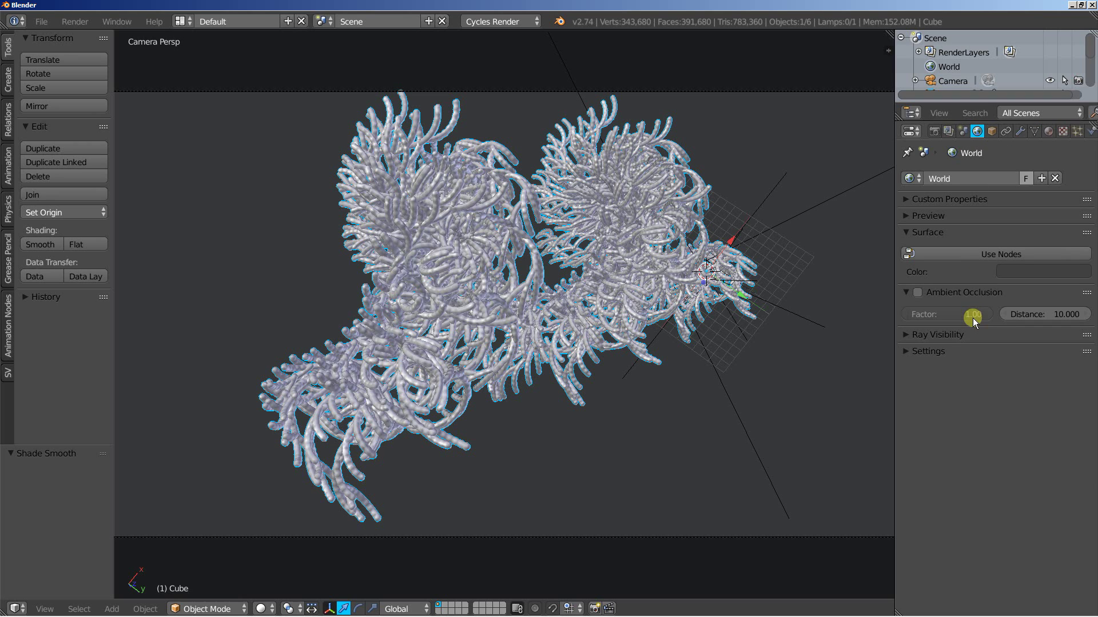
pyautogui.click(976, 255)
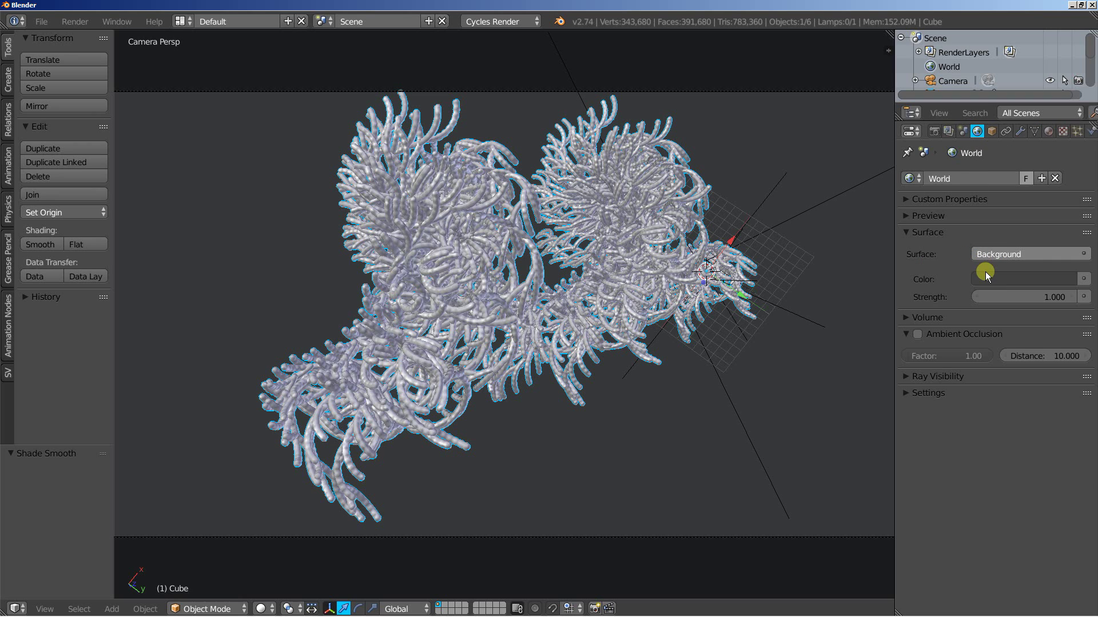
pyautogui.click(986, 278)
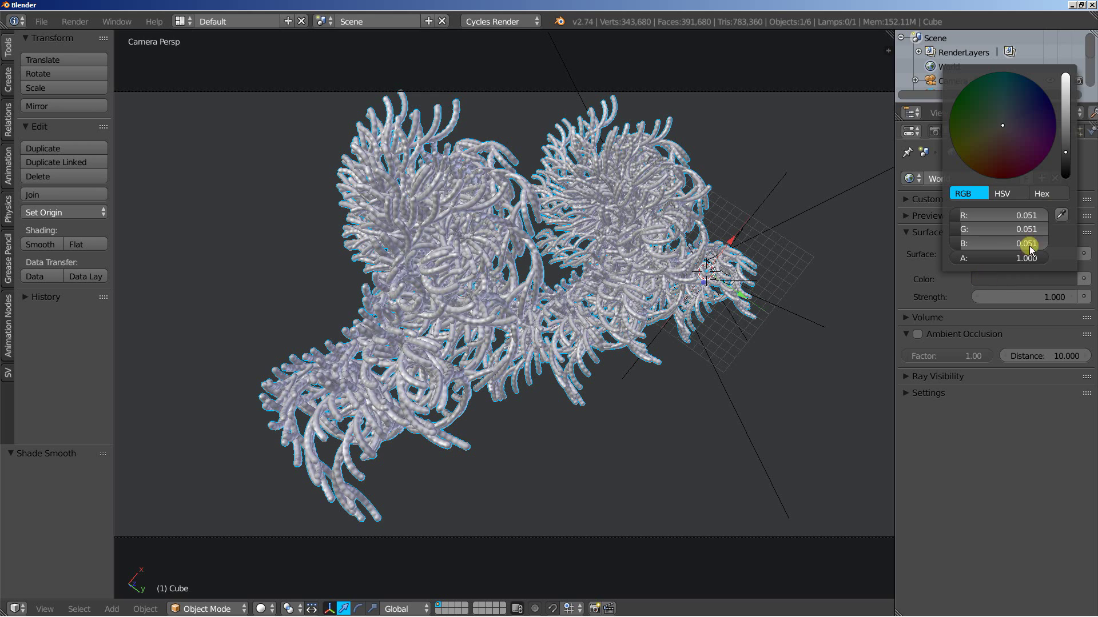
pyautogui.moveTo(1062, 157); pyautogui.dragTo(1069, 110)
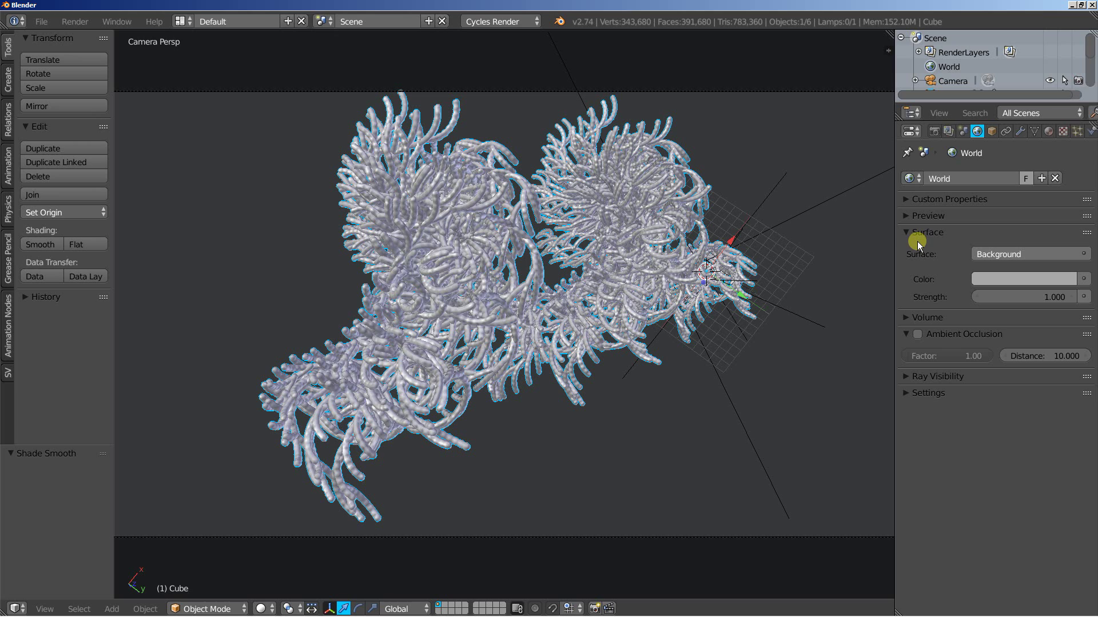
# - Set the render device to GPU Compute and the resolution scale to 80%
pyautogui.click(933, 130)
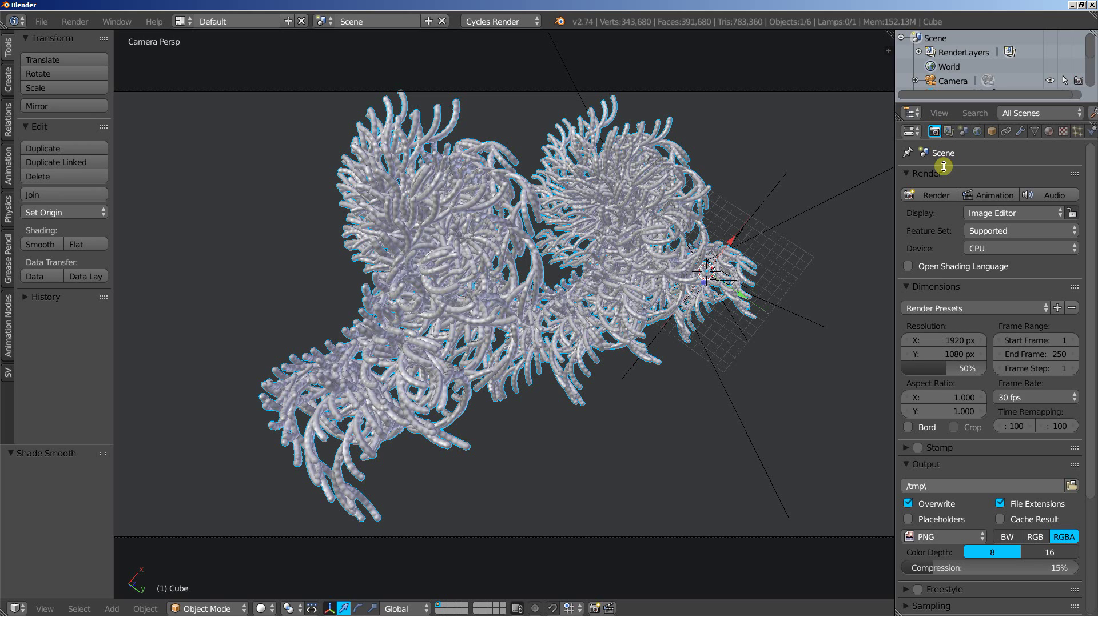
pyautogui.click(989, 251)
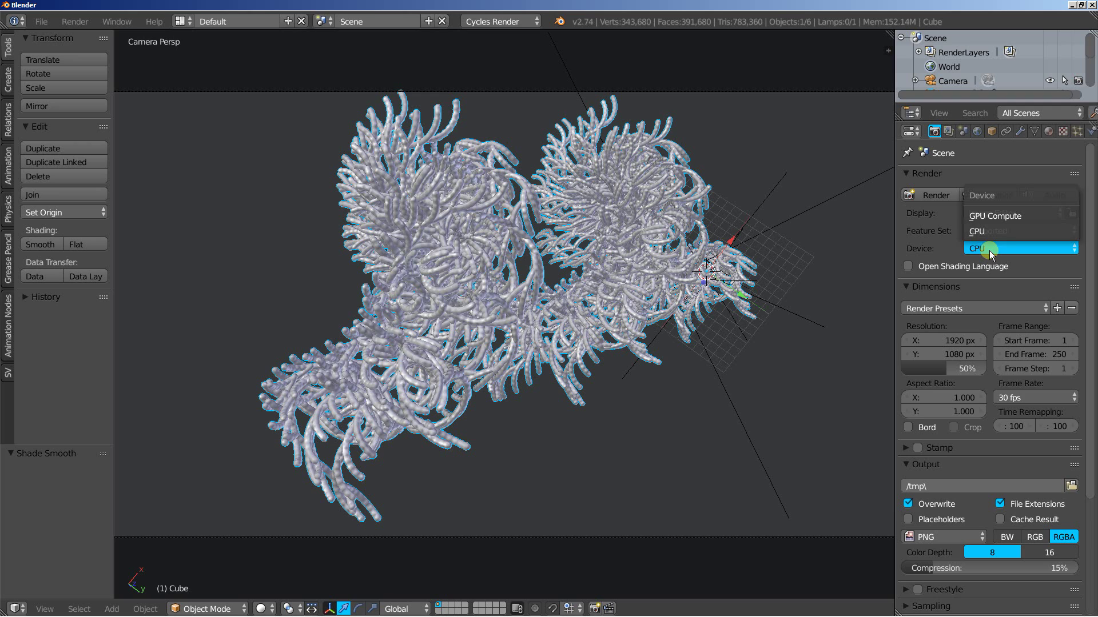
pyautogui.click(978, 221)
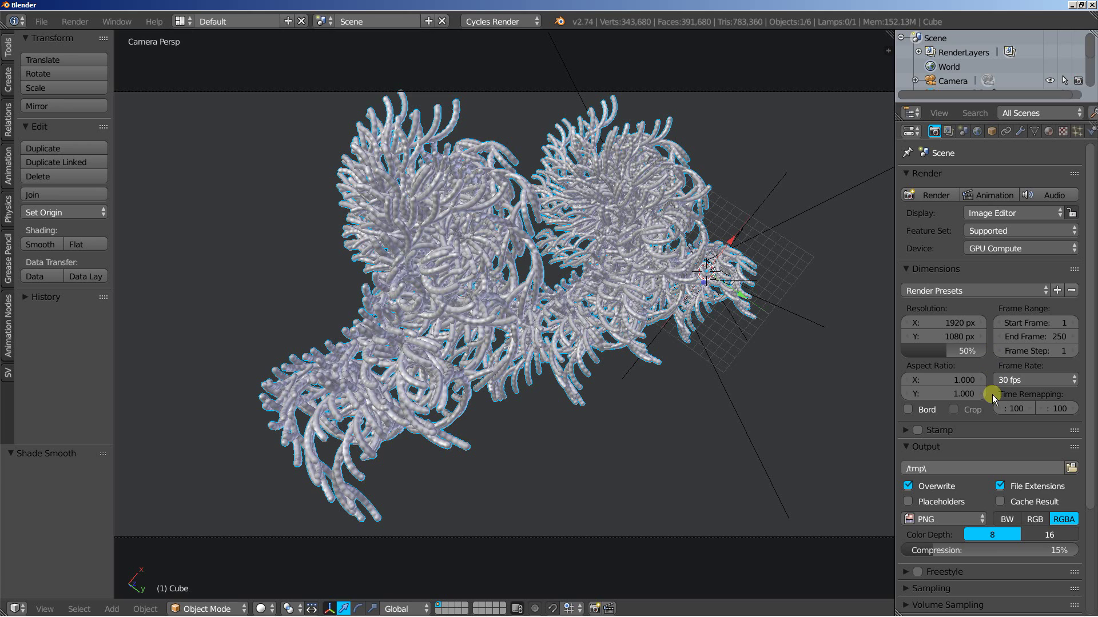
pyautogui.click(942, 348)
pyautogui.write('80')
pyautogui.press('Return')
# - Set Render samples to 80 under Sampling and render the current frame
pyautogui.scroll(-2, 1006, 483)
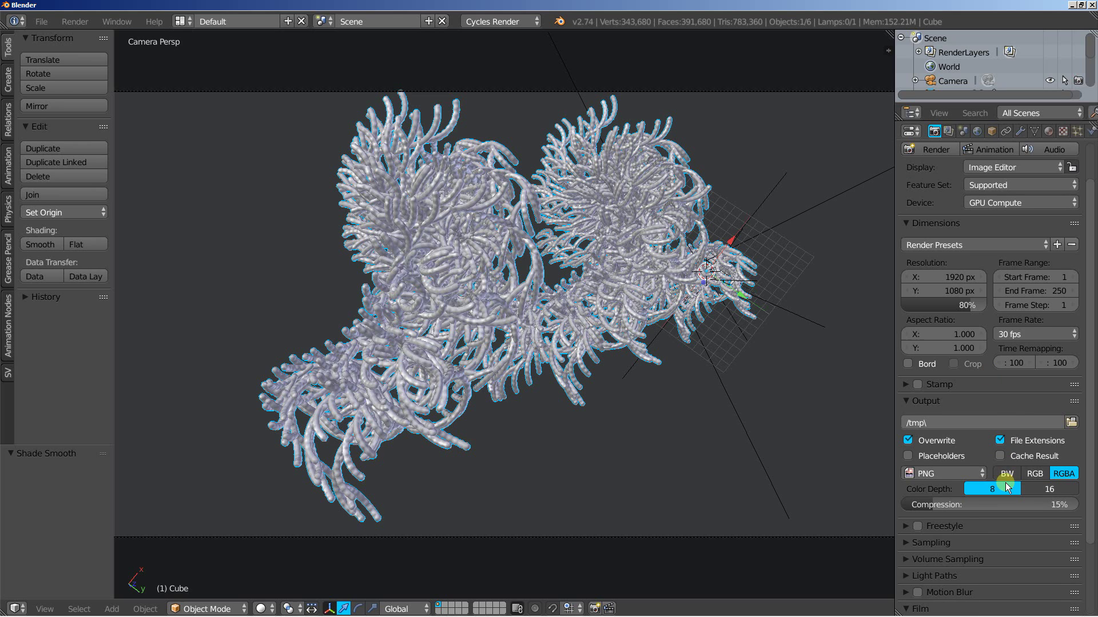
pyautogui.click(913, 543)
pyautogui.scroll(-1, 1015, 558)
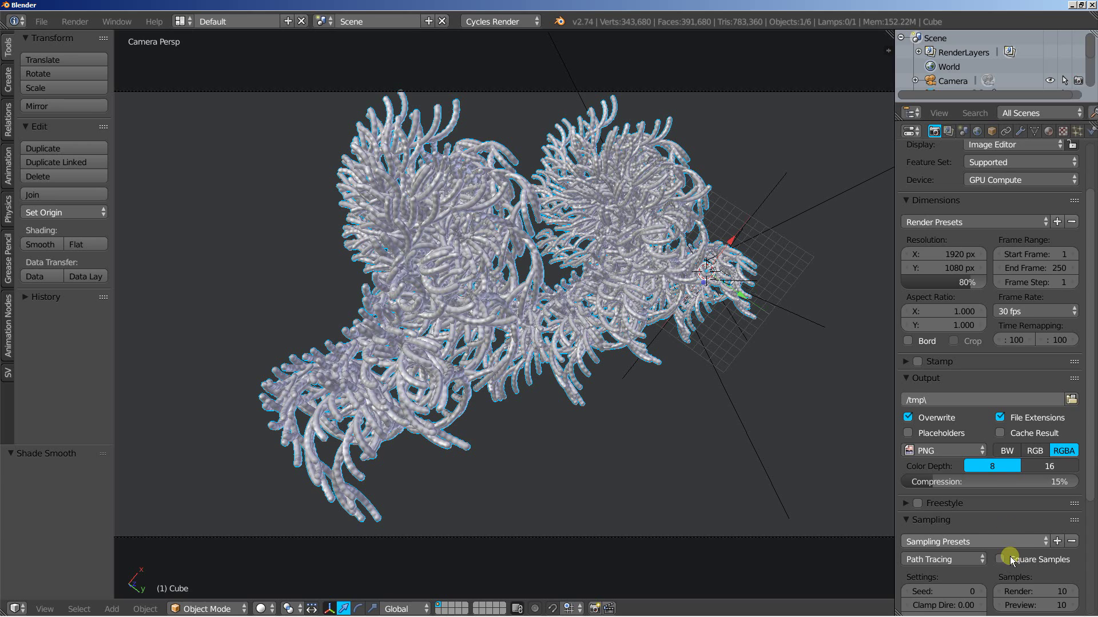
pyautogui.click(1047, 594)
pyautogui.write('80')
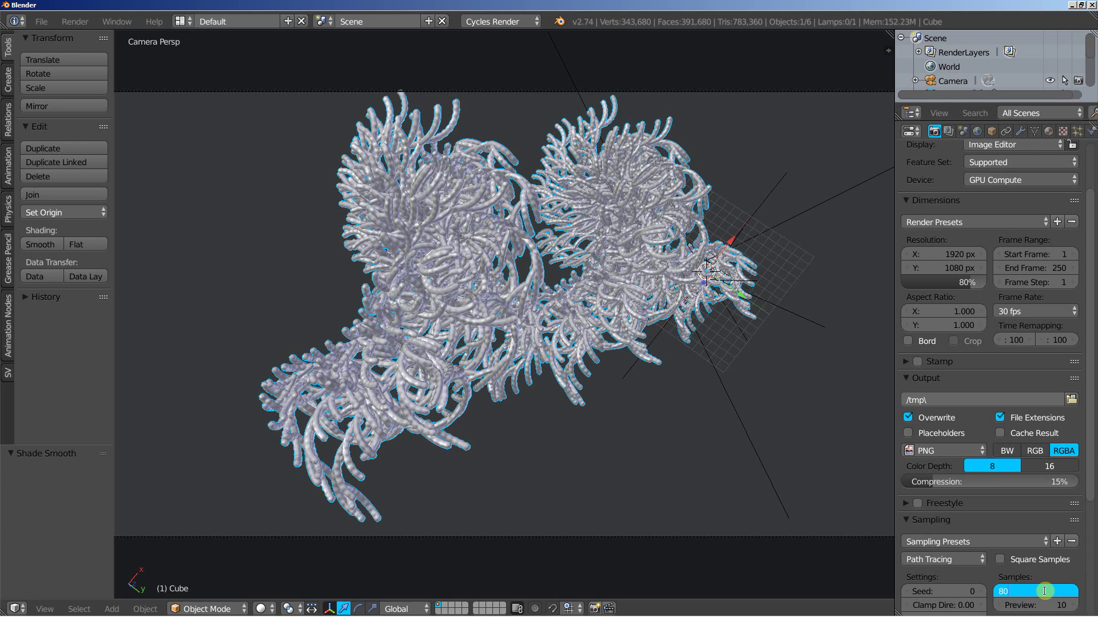
pyautogui.press('Return')
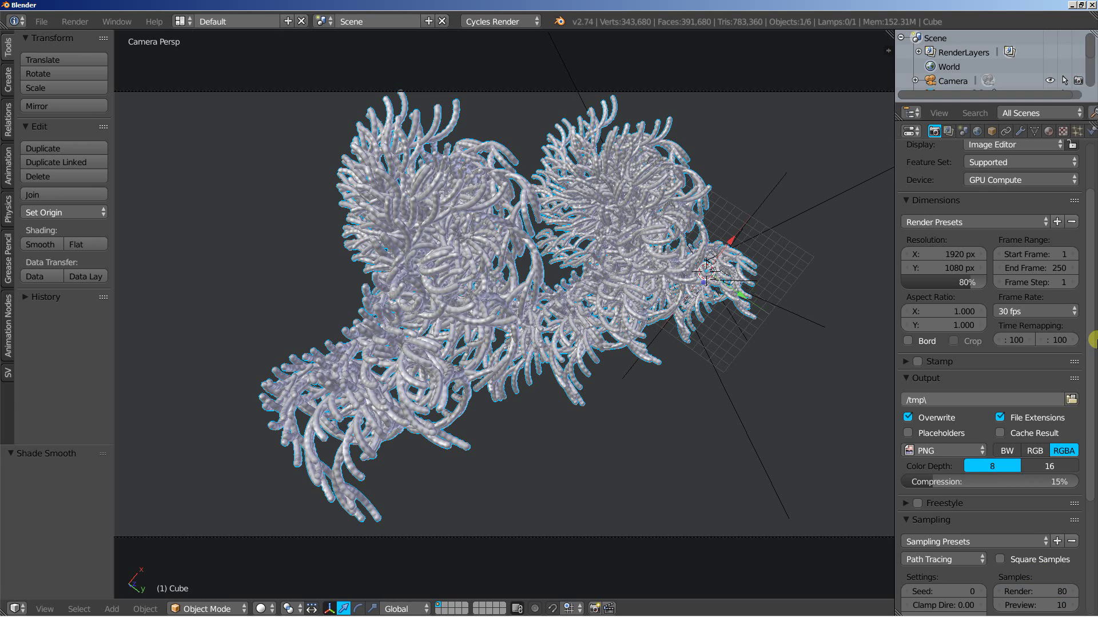
pyautogui.moveTo(1091, 339); pyautogui.dragTo(1081, 246)
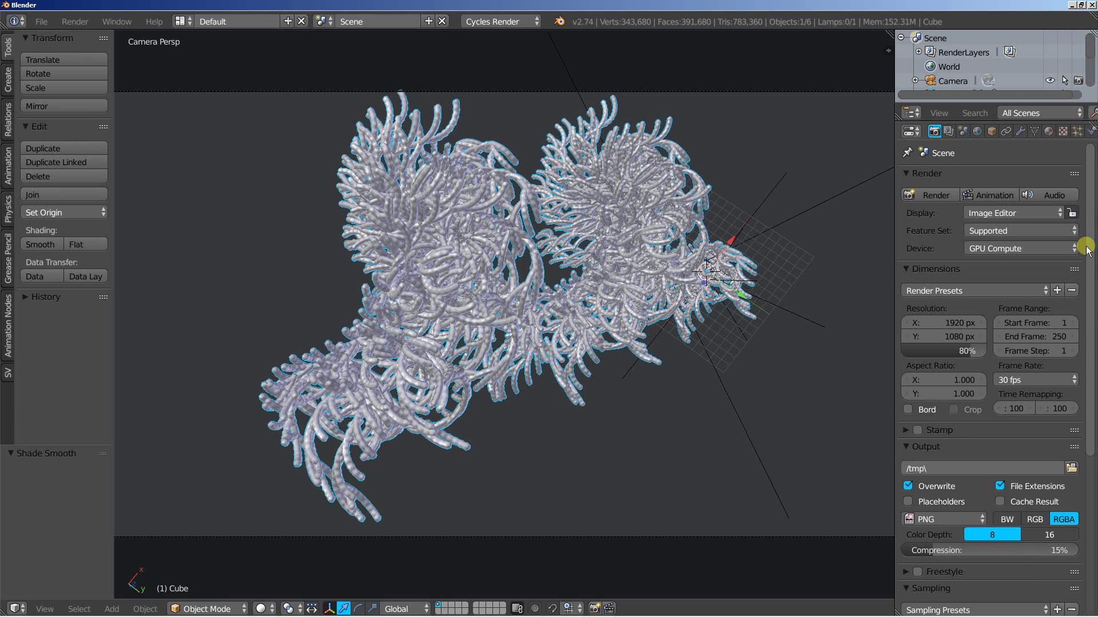
pyautogui.click(938, 193)
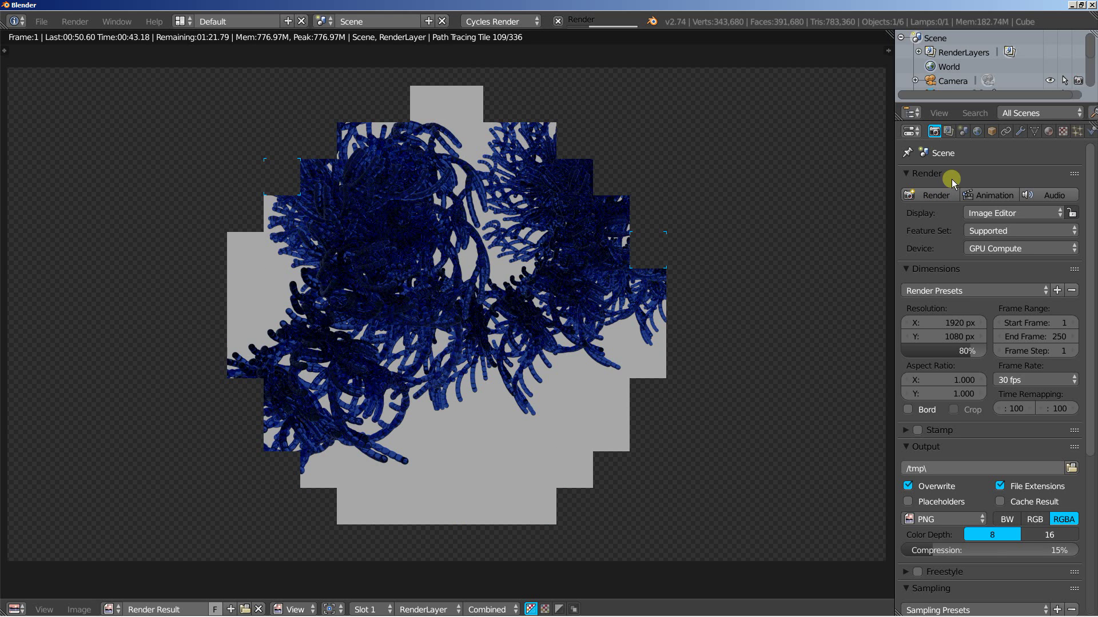
# - Once the render finishes, expand the SimpleDeform panel in the modifier stack
pyautogui.click(1020, 131)
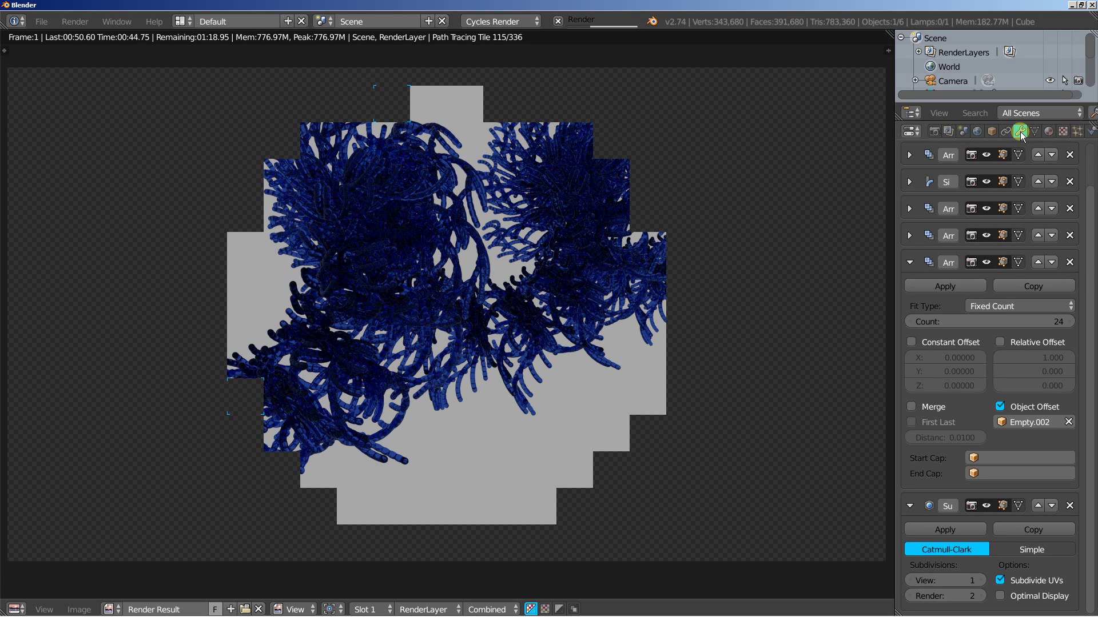
pyautogui.click(908, 181)
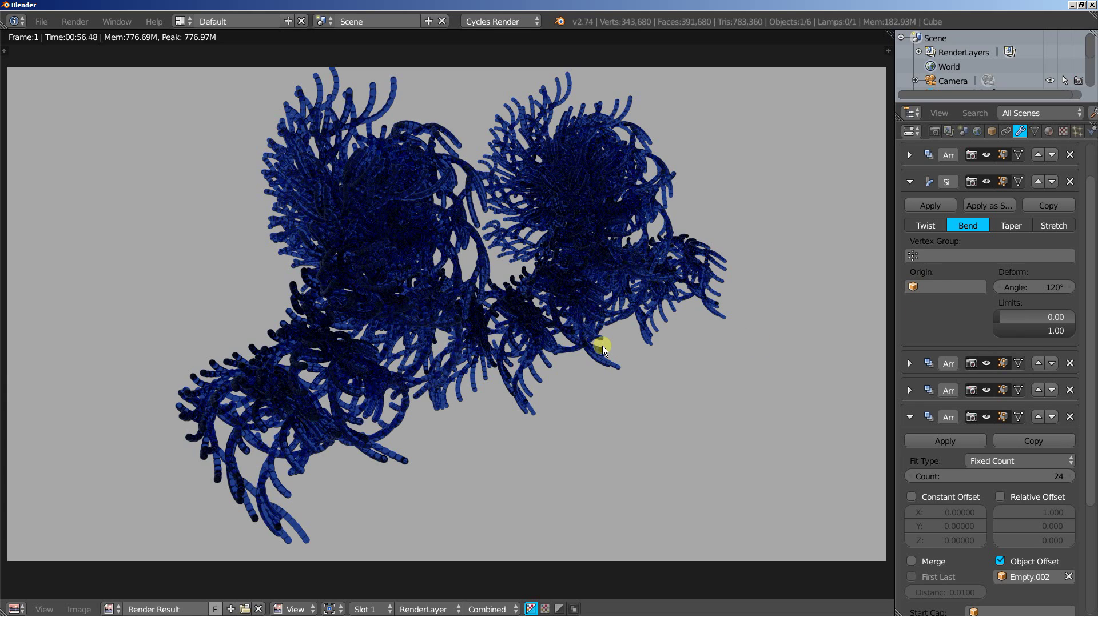
# - Leave the render view and raise the Empty.001 Array count to 10
pyautogui.press('Escape')
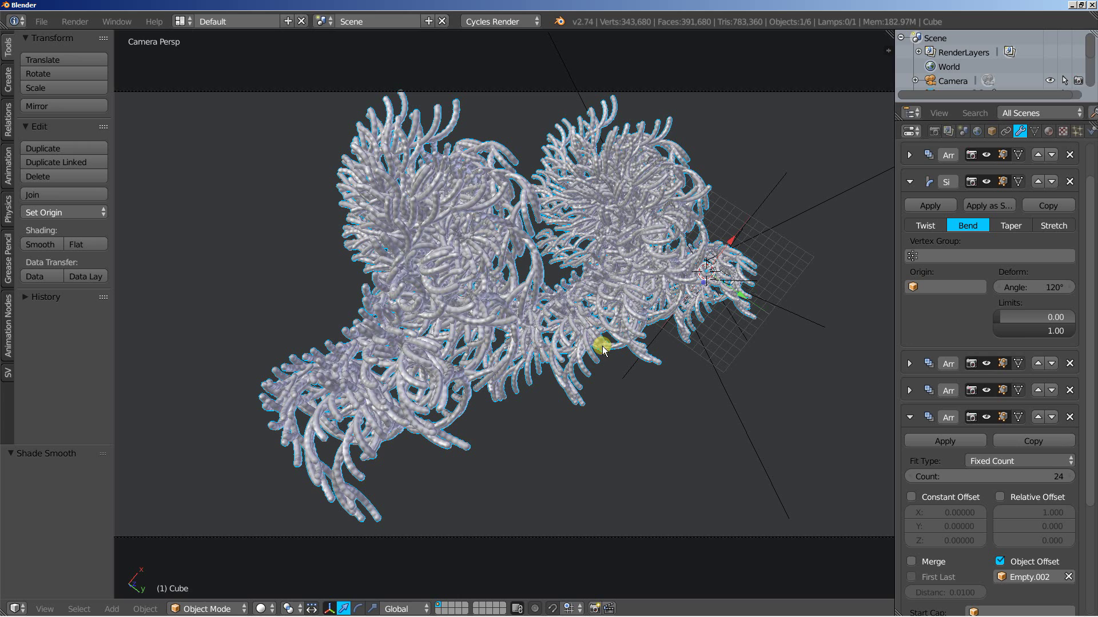
pyautogui.click(909, 364)
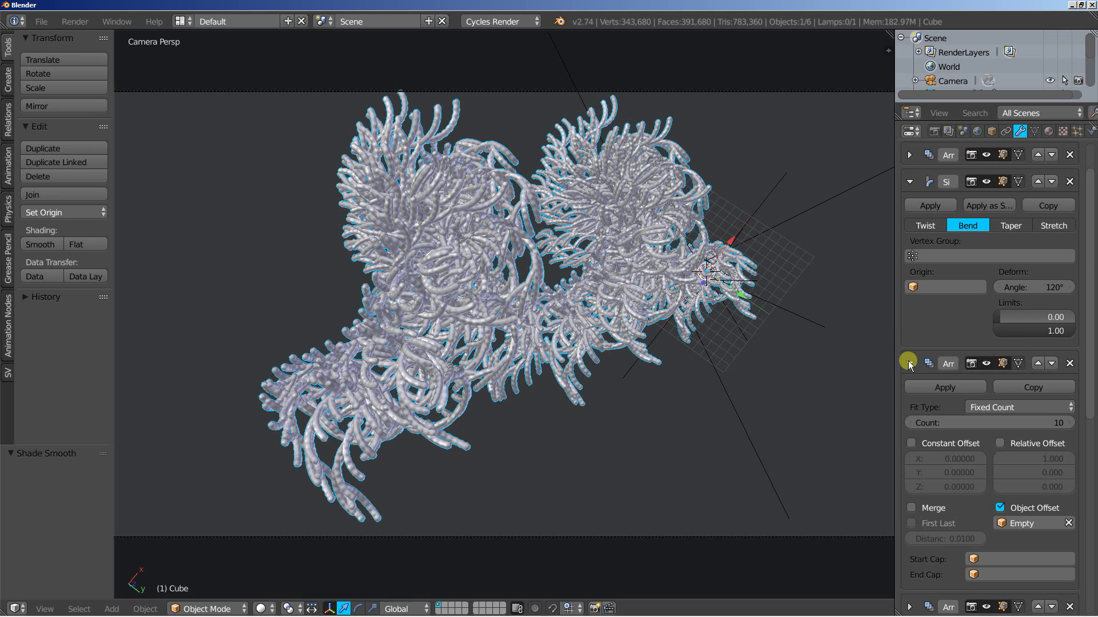
pyautogui.click(909, 364)
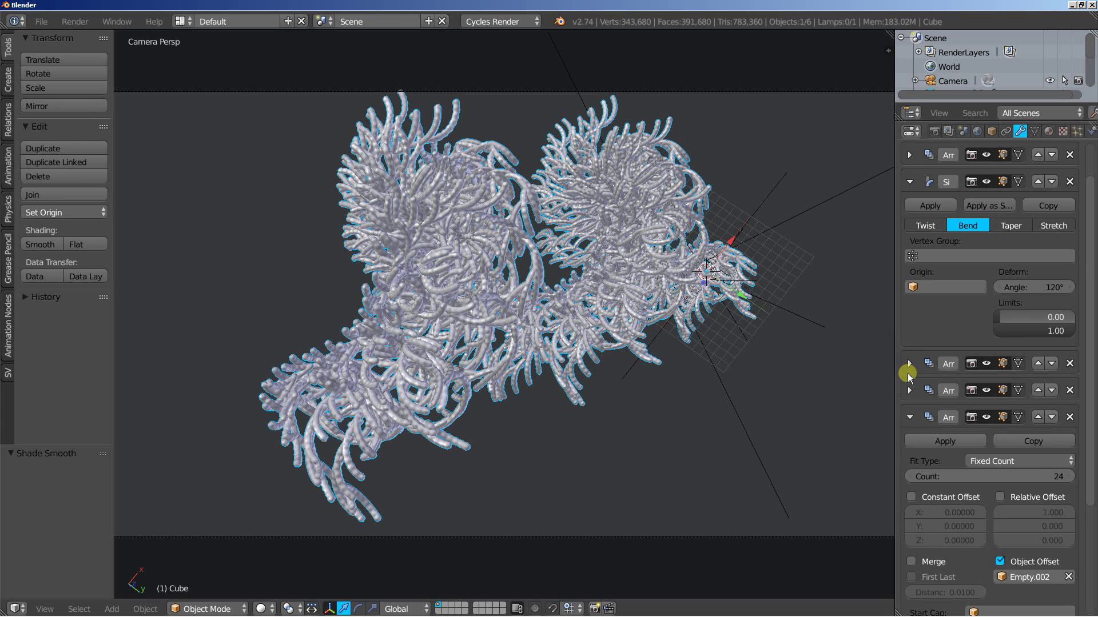
pyautogui.click(909, 390)
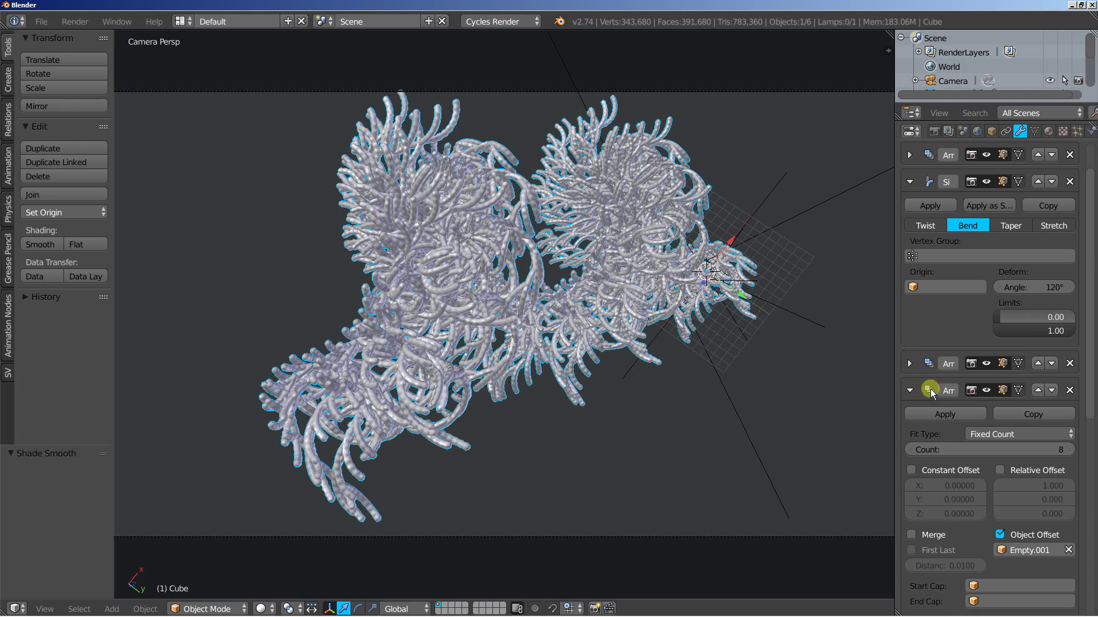
pyautogui.moveTo(1066, 449); pyautogui.dragTo(1069, 451)
pyautogui.click(1069, 450)
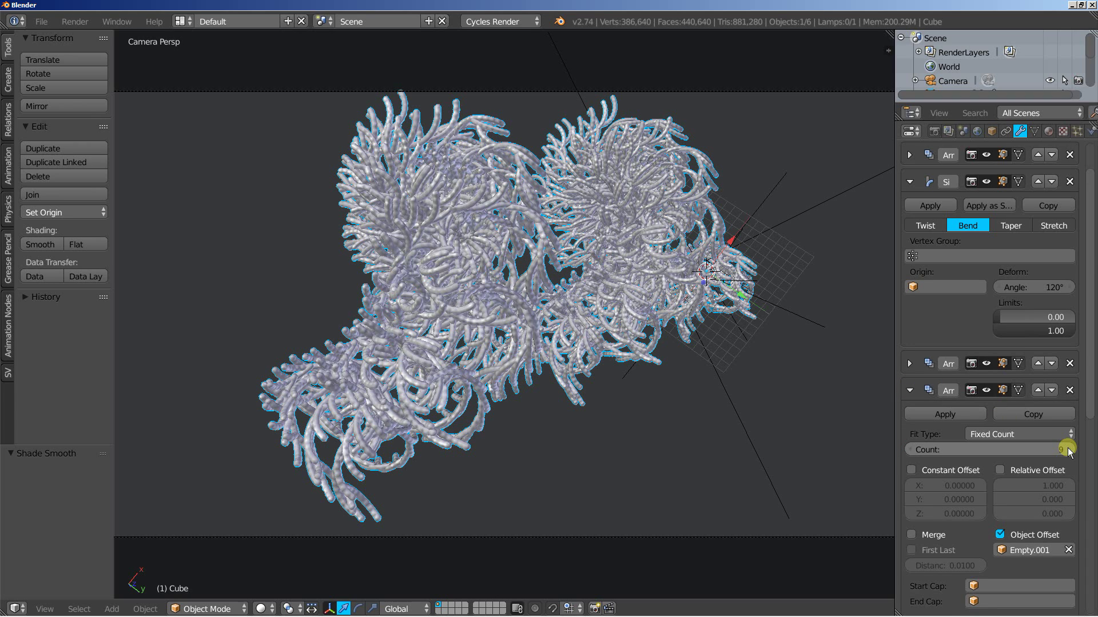
pyautogui.click(1069, 450)
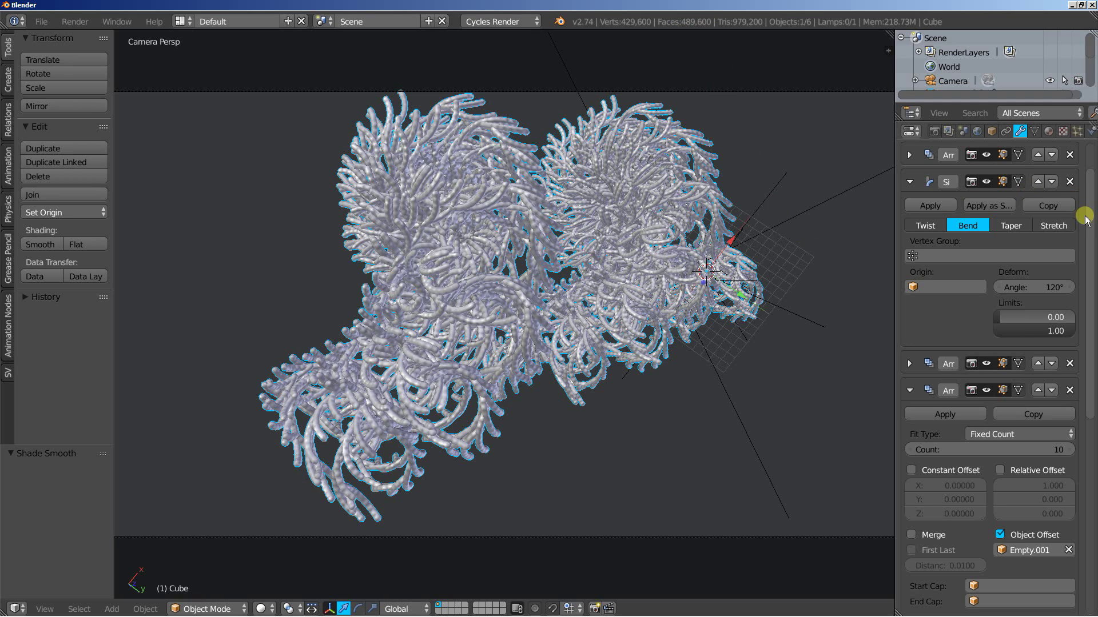
# - Raise the Empty.002 Array count from 24 to 25
pyautogui.scroll(2, 1089, 172)
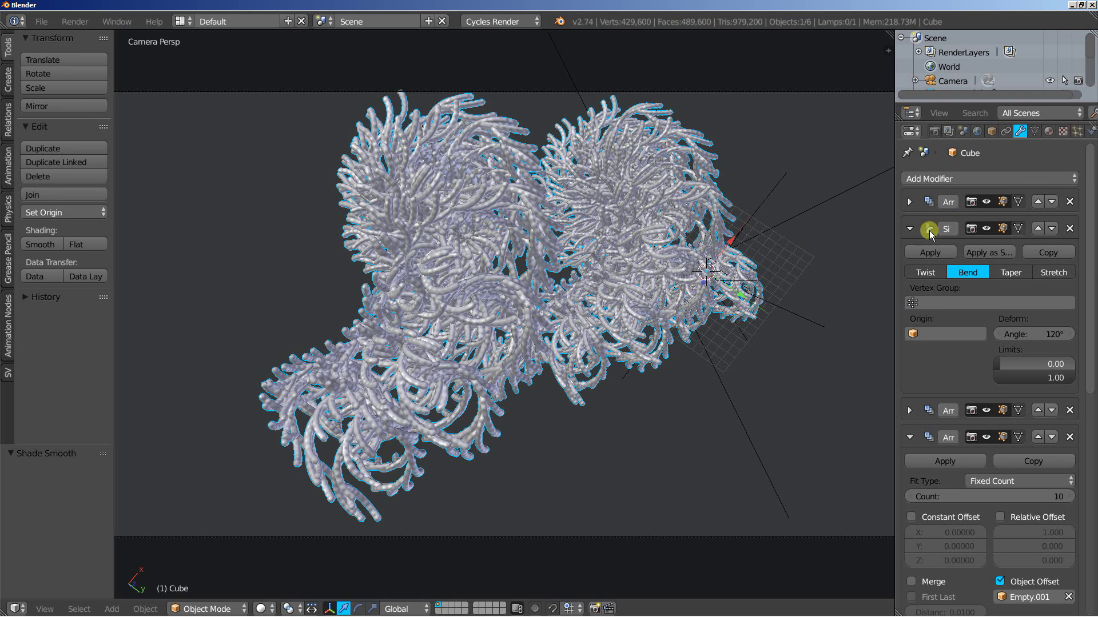
pyautogui.moveTo(1081, 327); pyautogui.dragTo(1084, 532)
pyautogui.scroll(-2, 1083, 520)
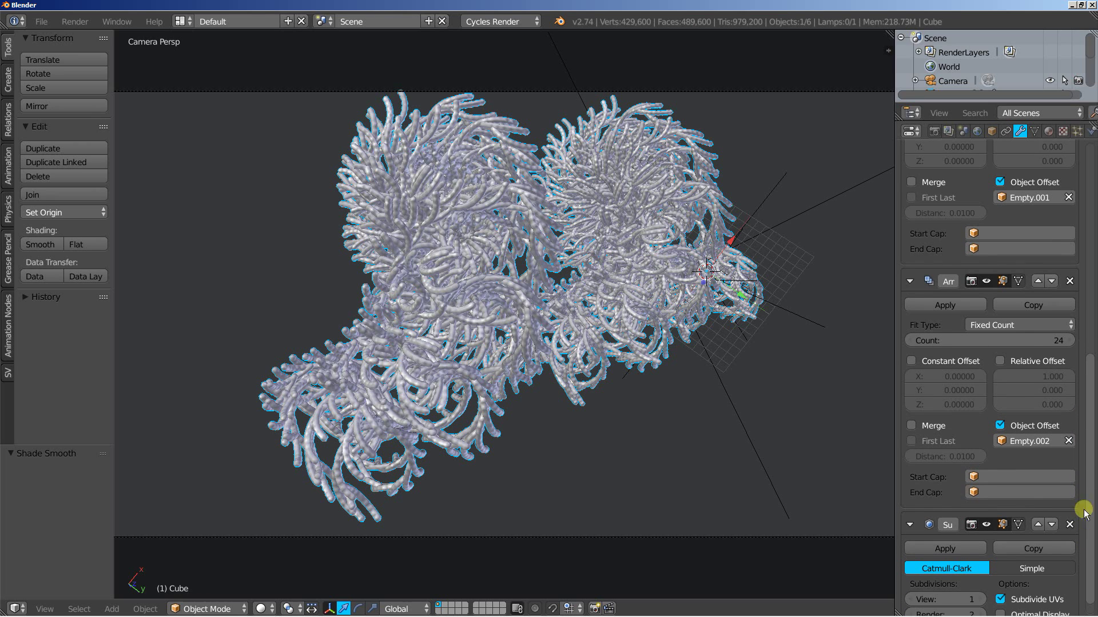
pyautogui.click(1069, 336)
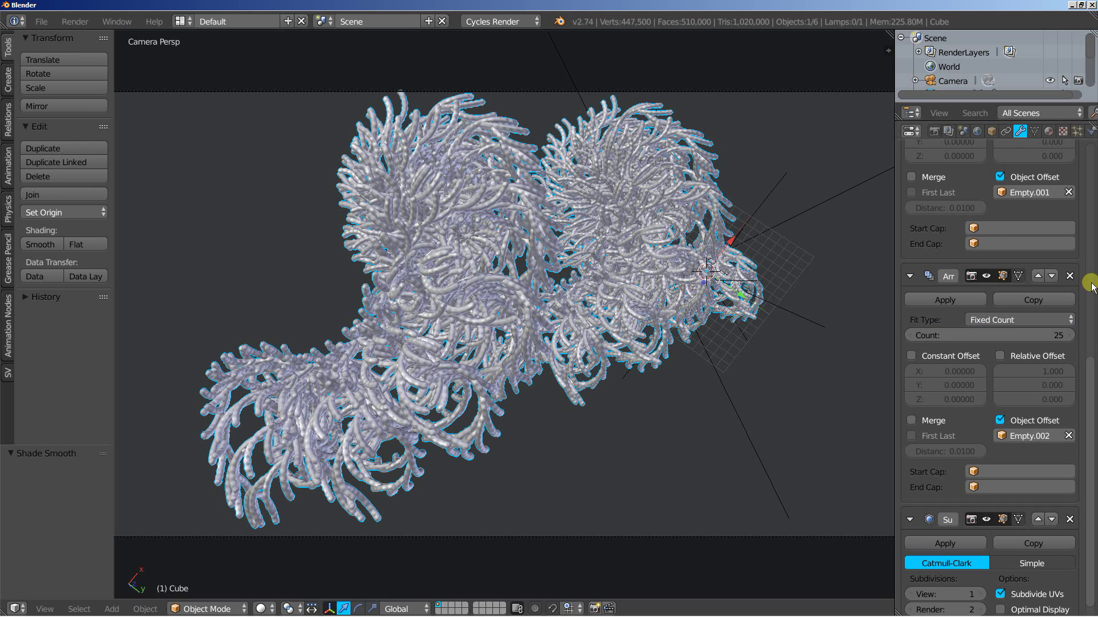
pyautogui.moveTo(1089, 329); pyautogui.dragTo(1086, 150)
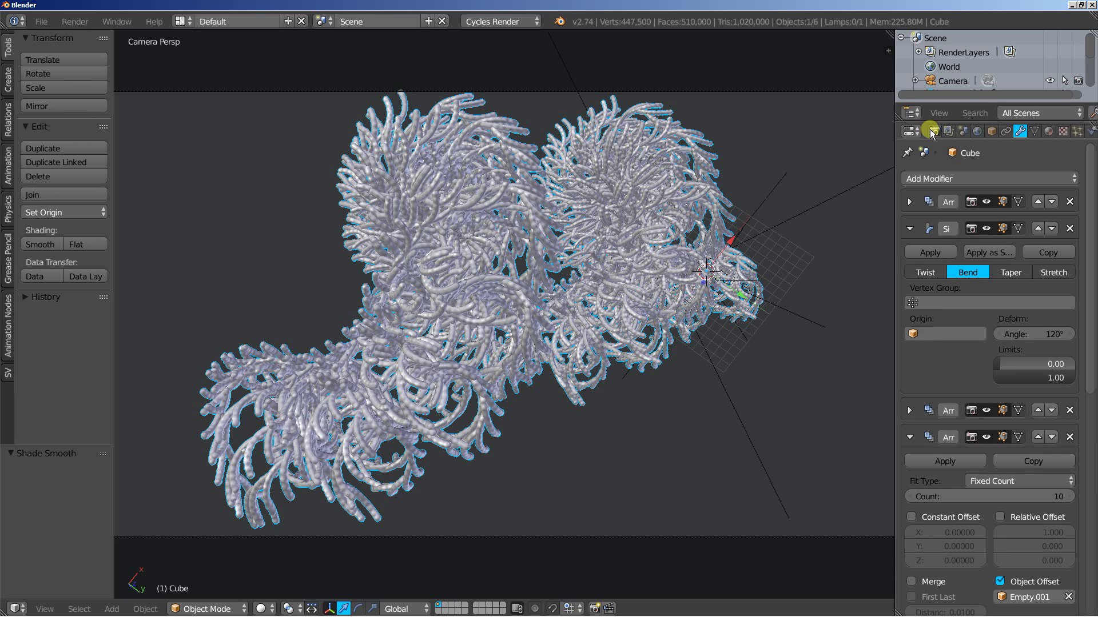
# - Launch another Cycles render of the denser coral from the Render properties
pyautogui.click(934, 131)
pyautogui.click(930, 195)
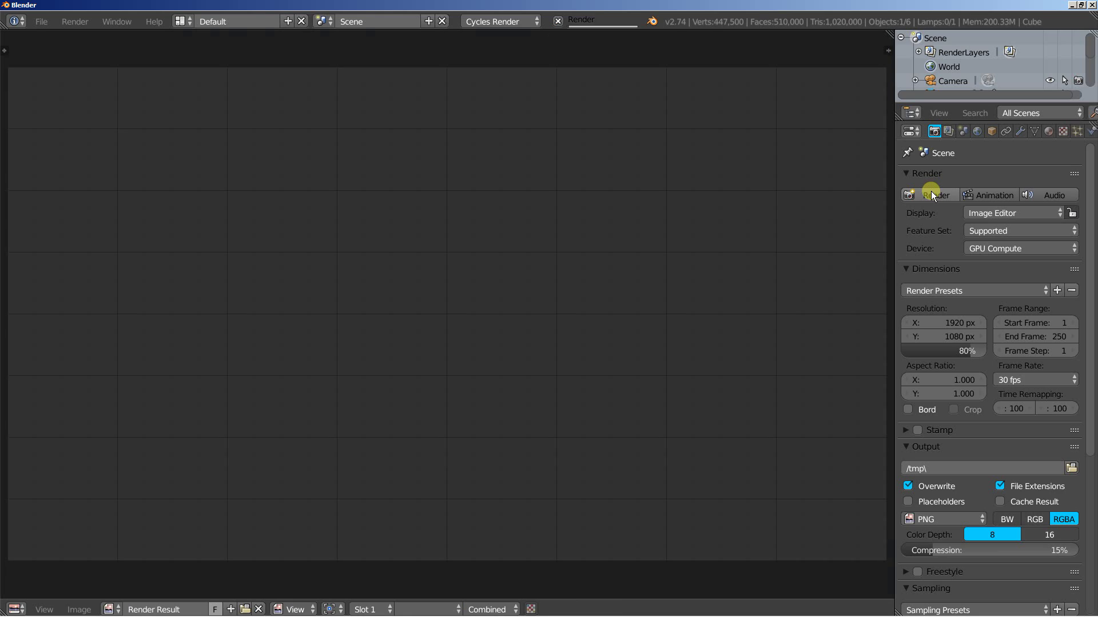